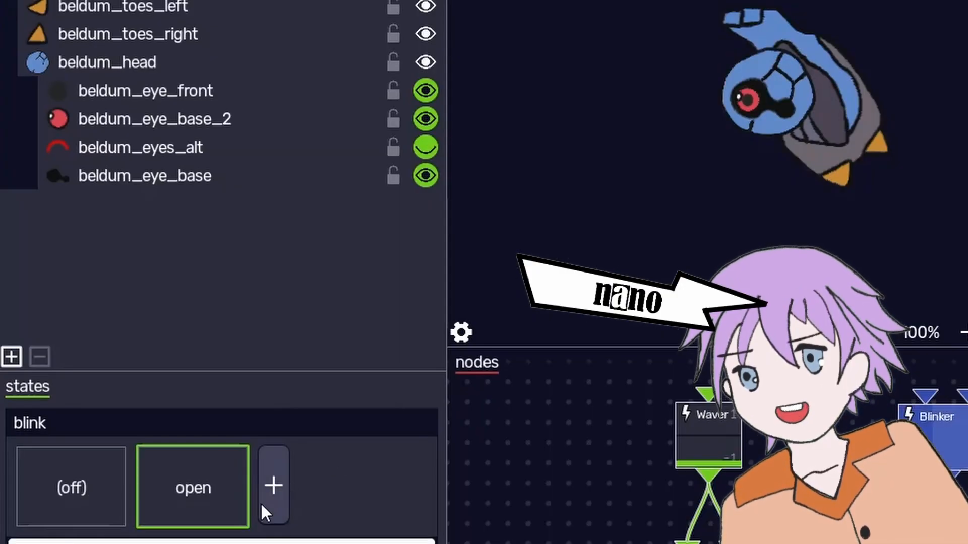
{"action": "left_click", "coordinate": [277, 494]}
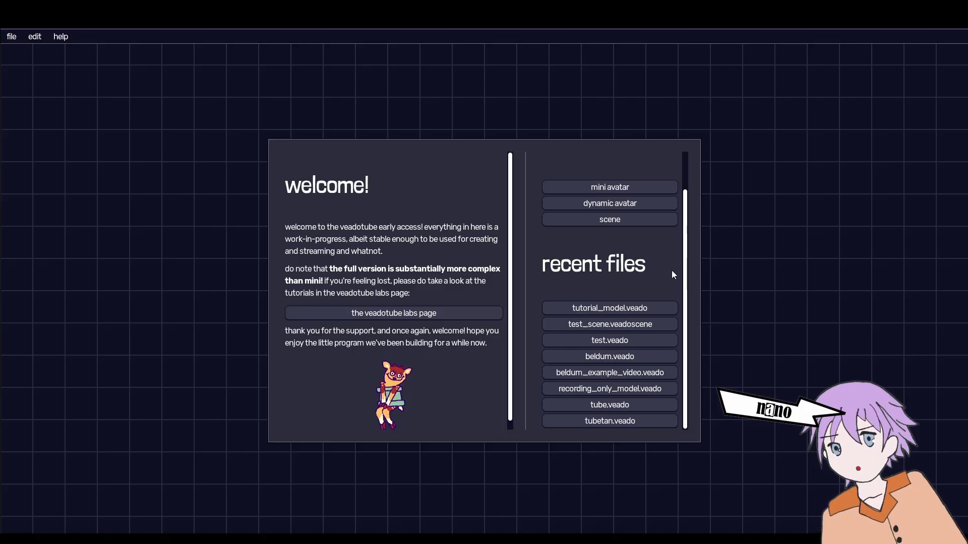
Create a new dynamic avatar and shift its object input node slightly in the node graph
{"action": "scroll", "coordinate": [658, 285], "scroll_direction": "up", "scroll_amount": 2}
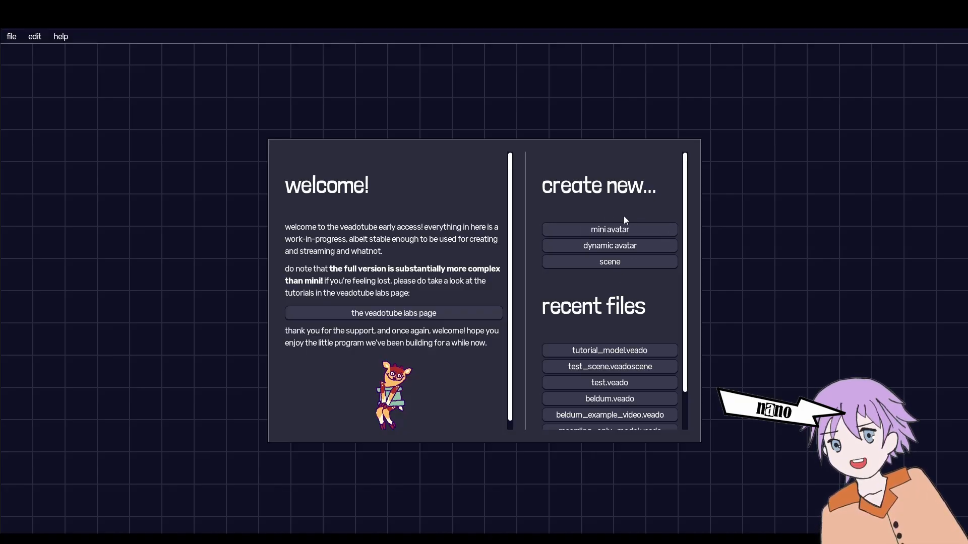
{"action": "left_click", "coordinate": [627, 249]}
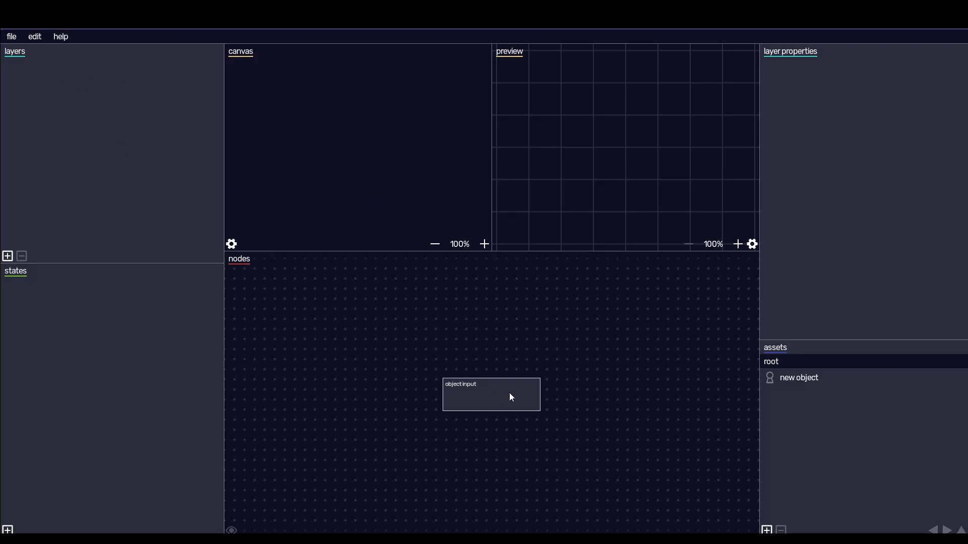
{"action": "left_click_drag", "start_coordinate": [509, 397], "coordinate": [473, 398]}
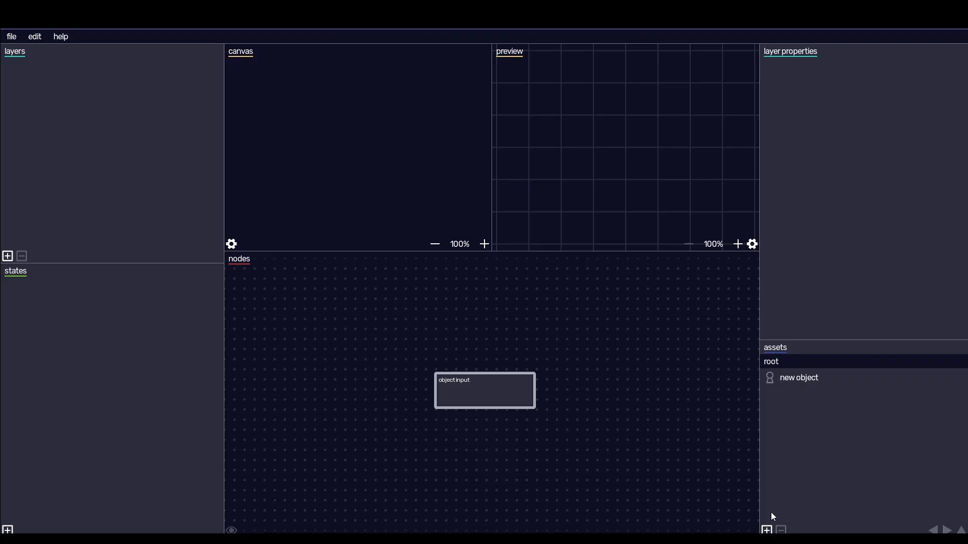
Create a new folder in the root assets and name it beldum
{"action": "left_click", "coordinate": [766, 529]}
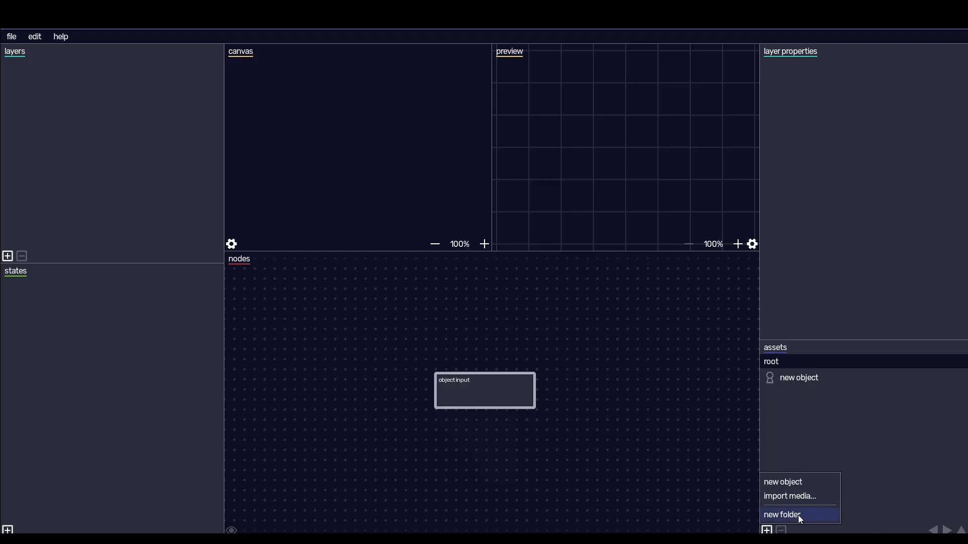
{"action": "left_click", "coordinate": [797, 515]}
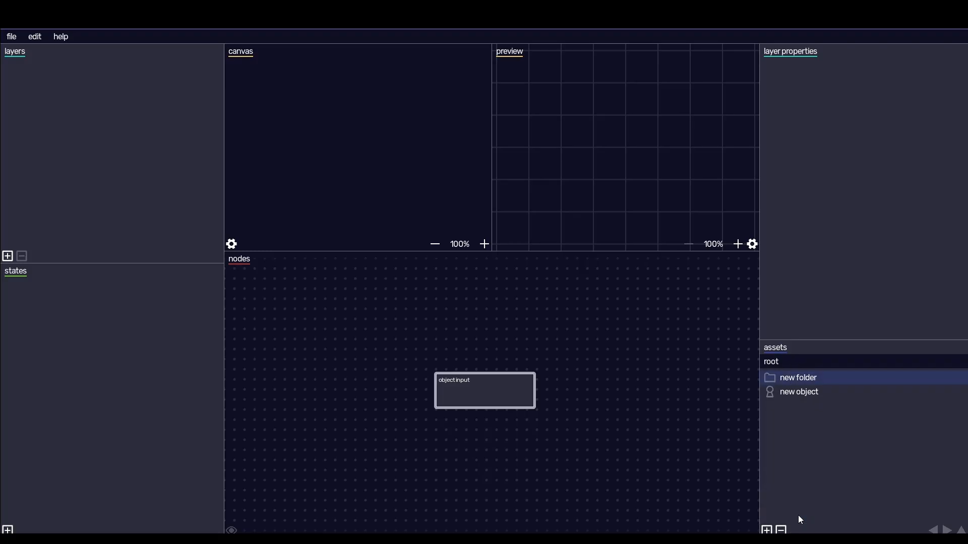
{"action": "double_click", "coordinate": [804, 377]}
{"action": "key", "text": "BackSpace"}
{"action": "type", "text": "bedlum"}
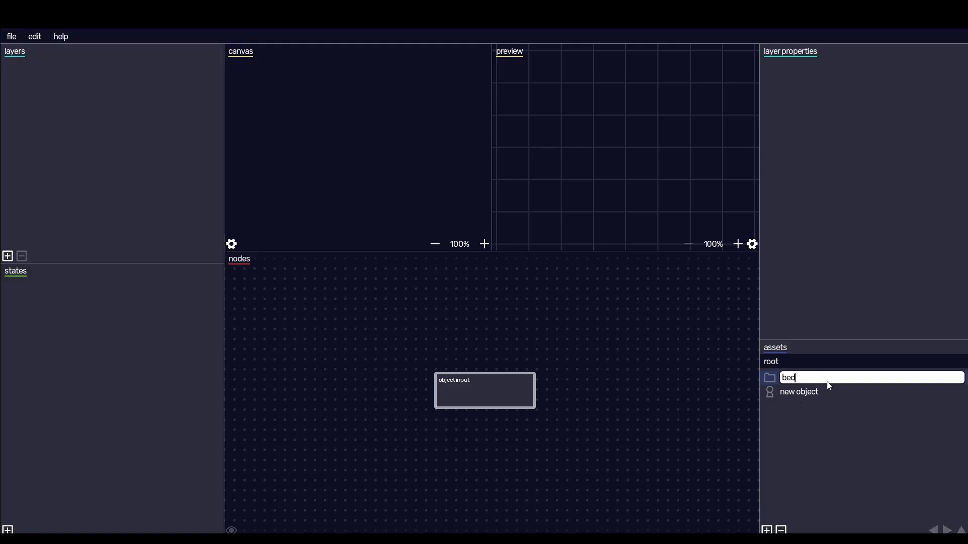
{"action": "key", "text": "BackSpace"}
{"action": "key", "text": "BackSpace"}
{"action": "key", "text": "BackSpace"}
{"action": "key", "text": "BackSpace"}
{"action": "type", "text": "ldum"}
{"action": "key", "text": "Return"}
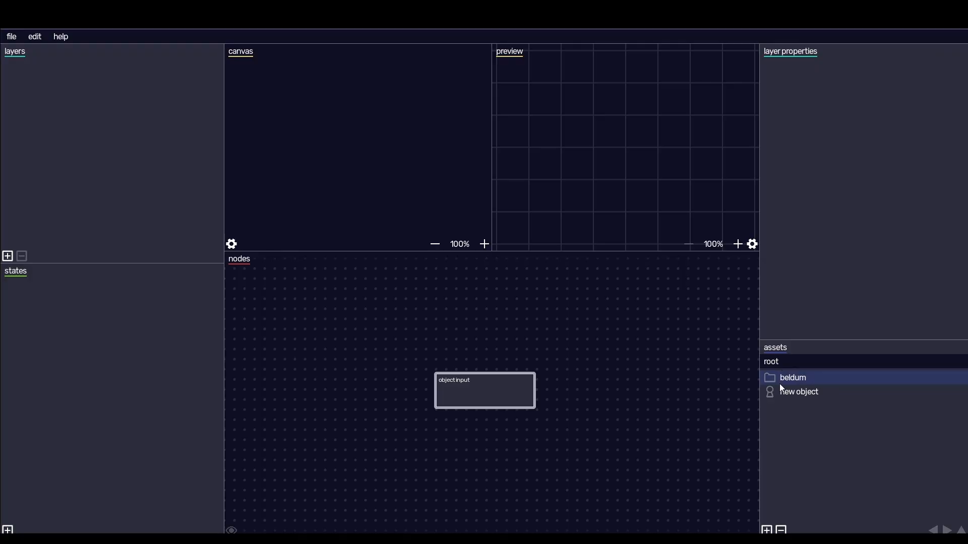
Open the beldum folder and import the eight Beldum part images as media into it
{"action": "double_click", "coordinate": [766, 378]}
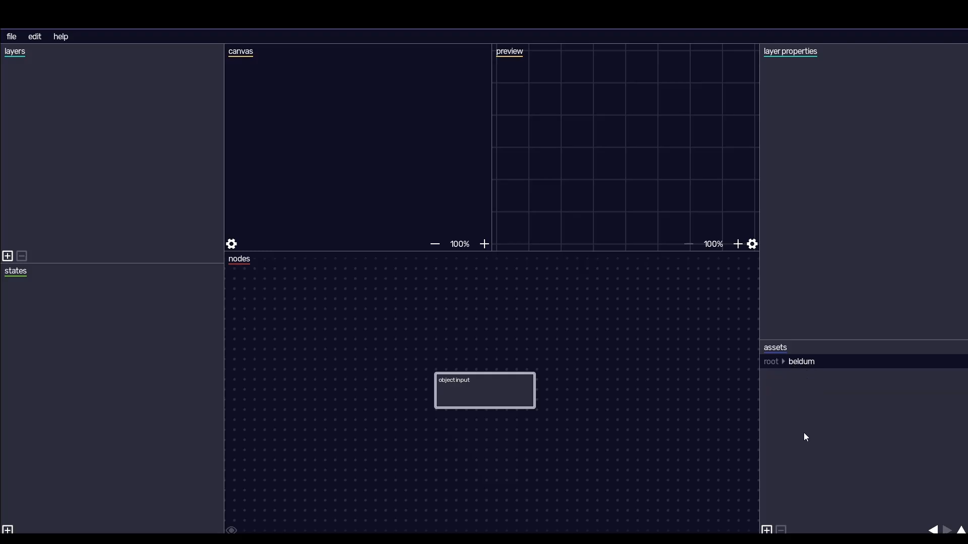
{"action": "left_click", "coordinate": [766, 530]}
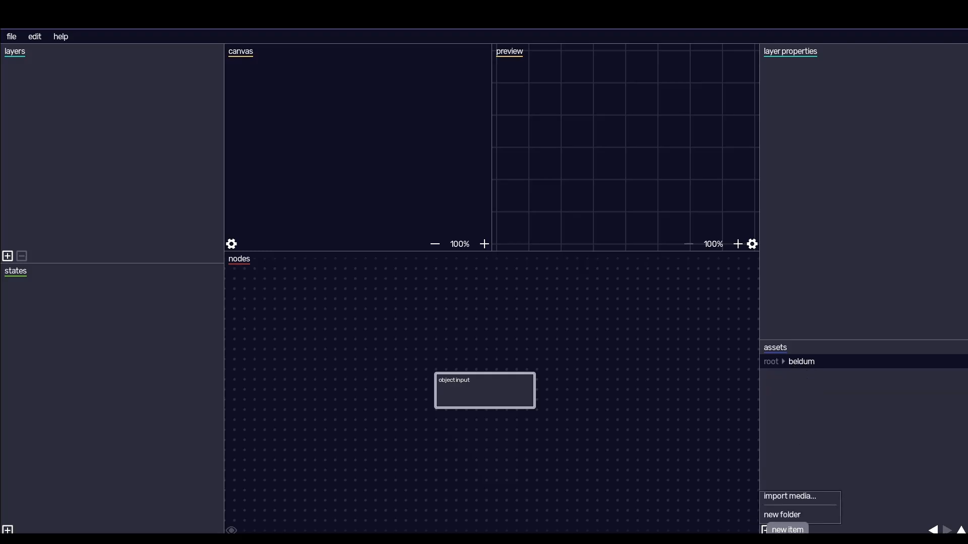
{"action": "left_click", "coordinate": [806, 499]}
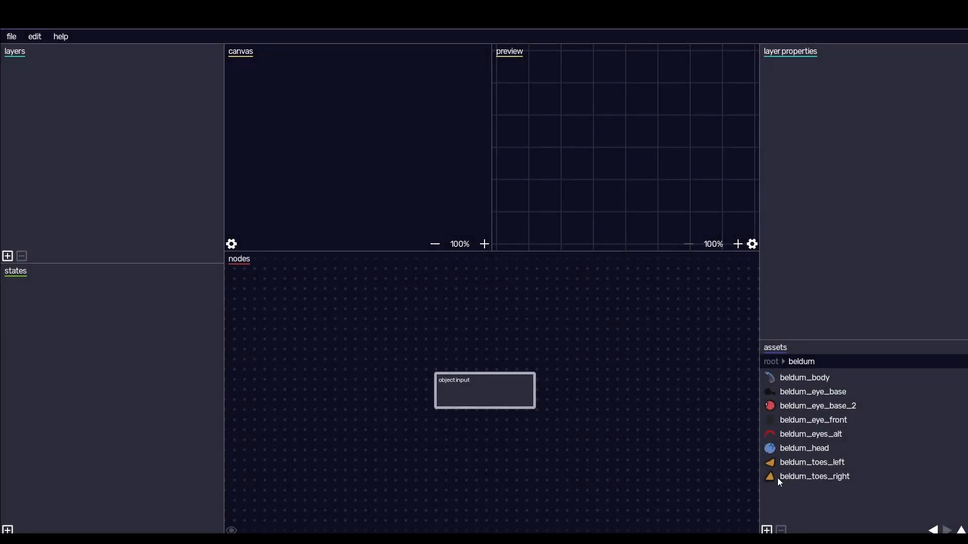
Select all eight assets from beldum_body through beldum_toes_right and add them as layers to the object
{"action": "left_click", "coordinate": [816, 381]}
{"action": "left_click", "coordinate": [818, 487]}
{"action": "left_click", "coordinate": [812, 379]}
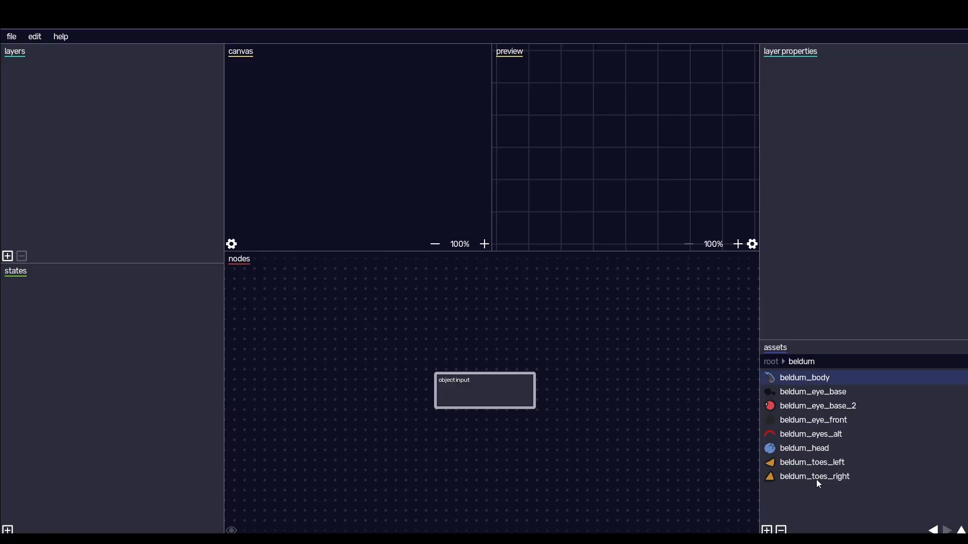
{"action": "left_click", "coordinate": [817, 479], "text": "shift"}
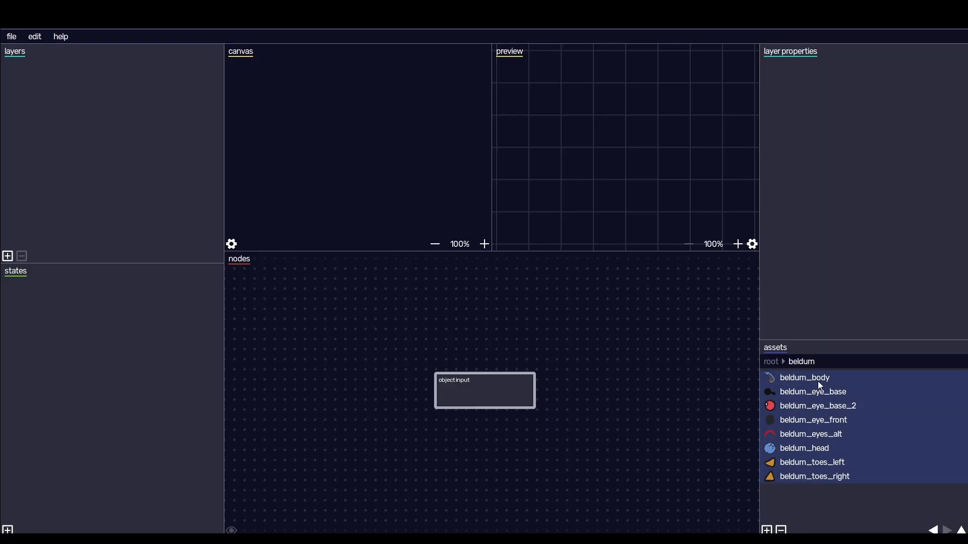
{"action": "left_click_drag", "start_coordinate": [762, 359], "coordinate": [82, 147]}
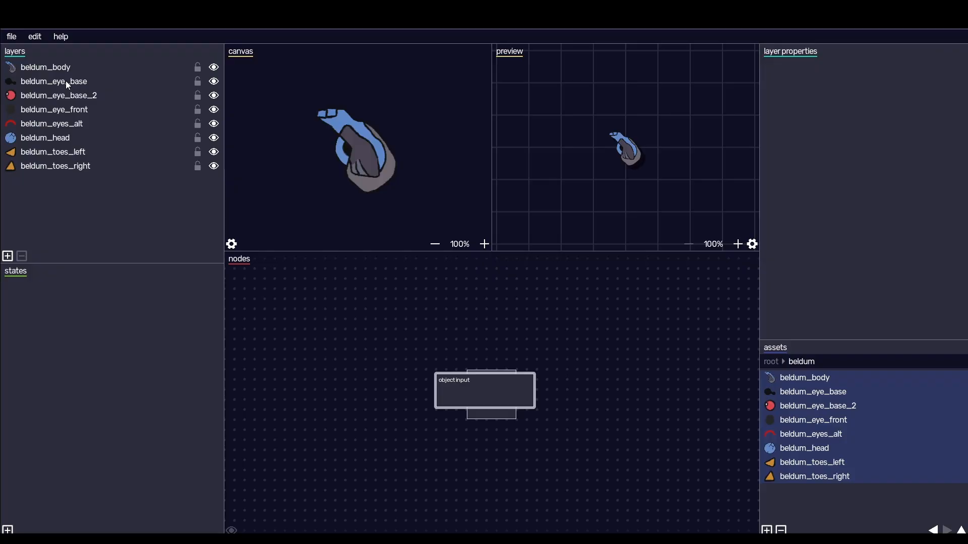
Move the body to about x 85, y 13 and the eye base to about x -44, y -59 on the canvas
{"action": "left_click_drag", "start_coordinate": [336, 123], "coordinate": [379, 117]}
{"action": "left_click", "coordinate": [332, 161]}
{"action": "left_click_drag", "start_coordinate": [332, 162], "coordinate": [330, 183]}
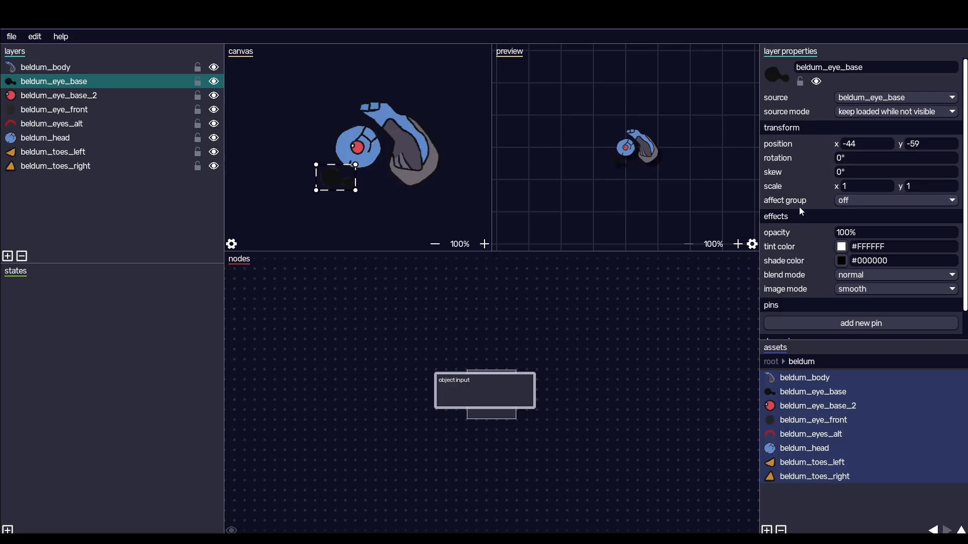
{"action": "scroll", "coordinate": [833, 216], "scroll_direction": "down", "scroll_amount": 2}
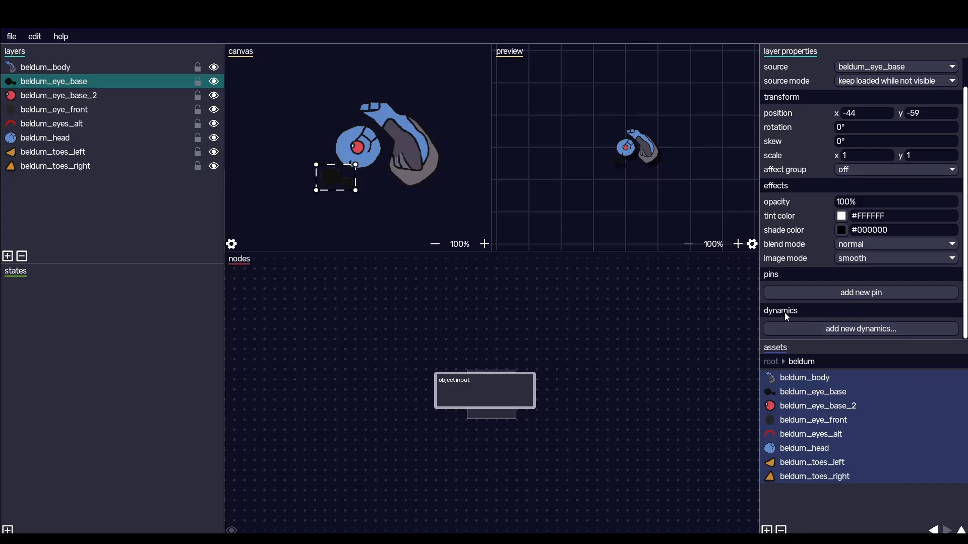
{"action": "scroll", "coordinate": [830, 325], "scroll_direction": "up", "scroll_amount": 2}
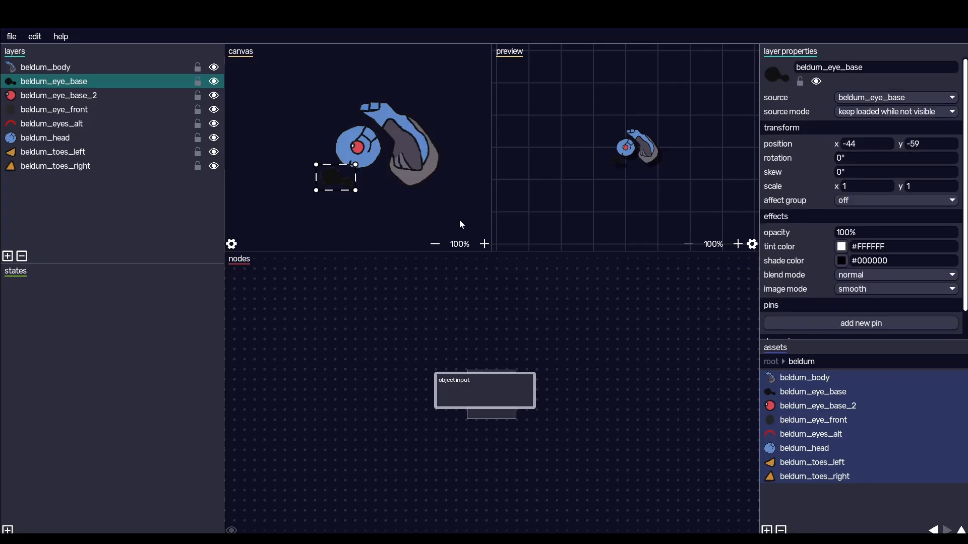
{"action": "left_click", "coordinate": [130, 212]}
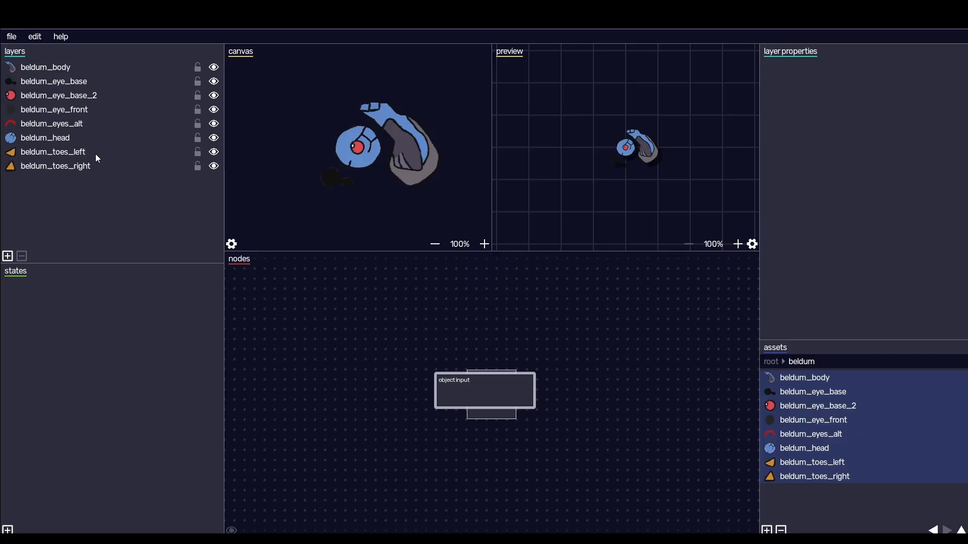
Nest the beldum_head layer under the beldum_body layer as its child
{"action": "left_click", "coordinate": [53, 69]}
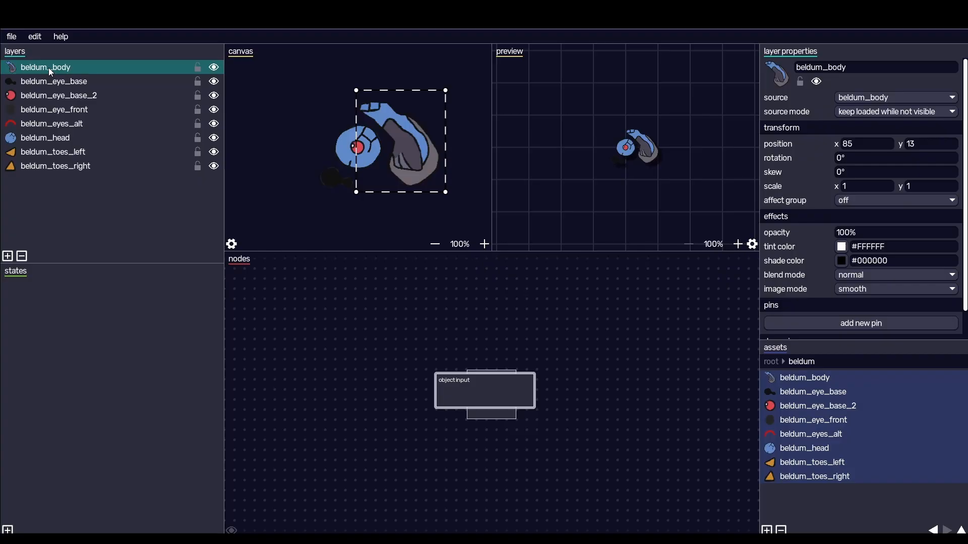
{"action": "left_click", "coordinate": [57, 138]}
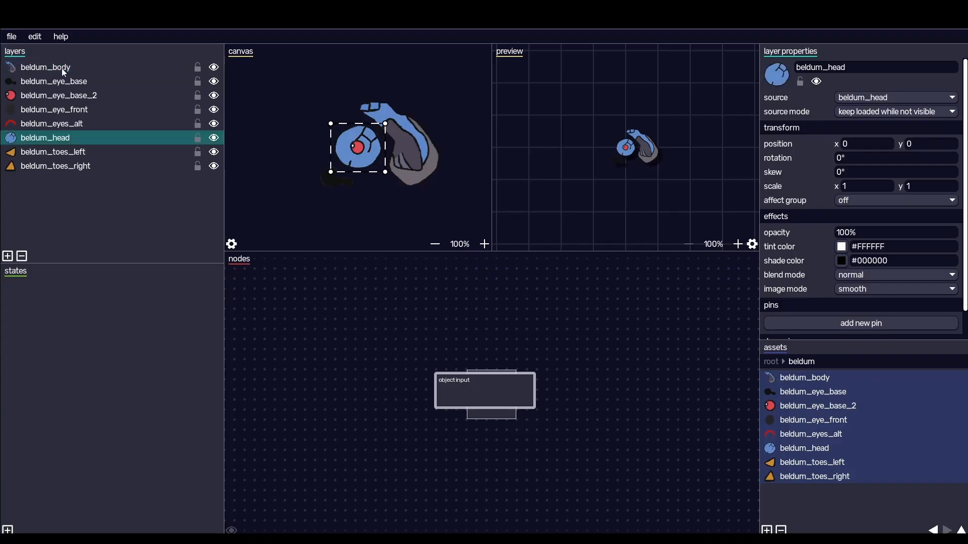
{"action": "left_click_drag", "start_coordinate": [49, 140], "coordinate": [92, 68]}
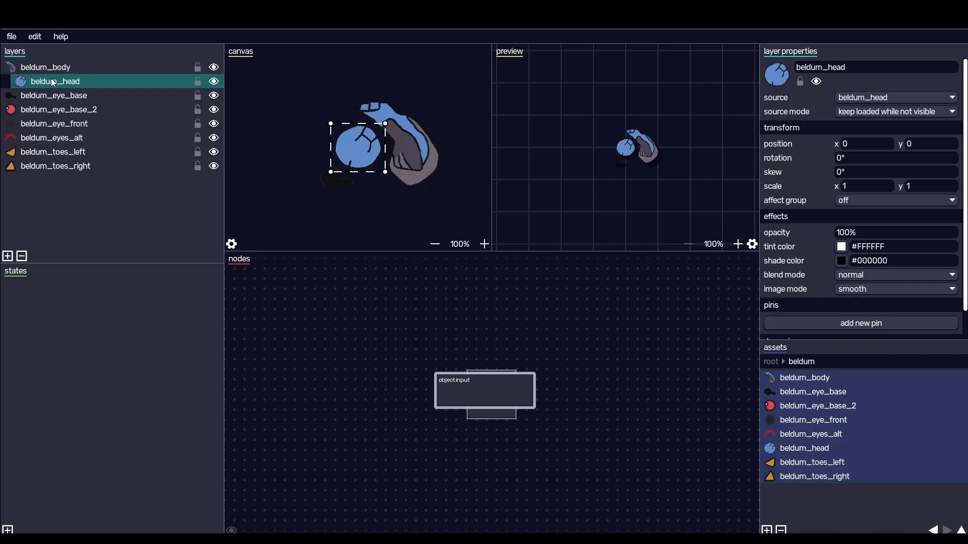
{"action": "left_click", "coordinate": [66, 71]}
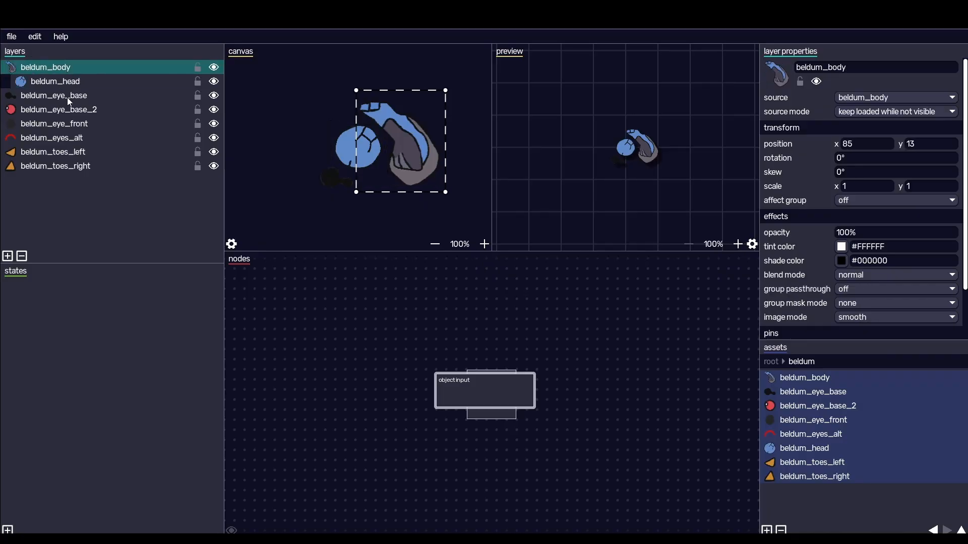
Nest the four eye layers, beldum_eye_base, beldum_eye_base_2, beldum_eye_front and beldum_eyes_alt, under beldum_body below the head
{"action": "left_click", "coordinate": [79, 96]}
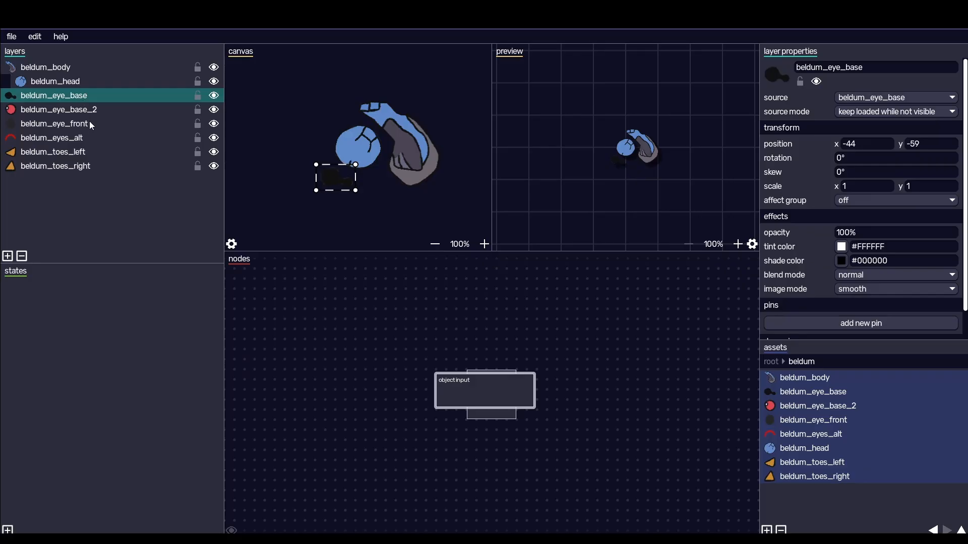
{"action": "left_click", "coordinate": [88, 119], "text": "ctrl"}
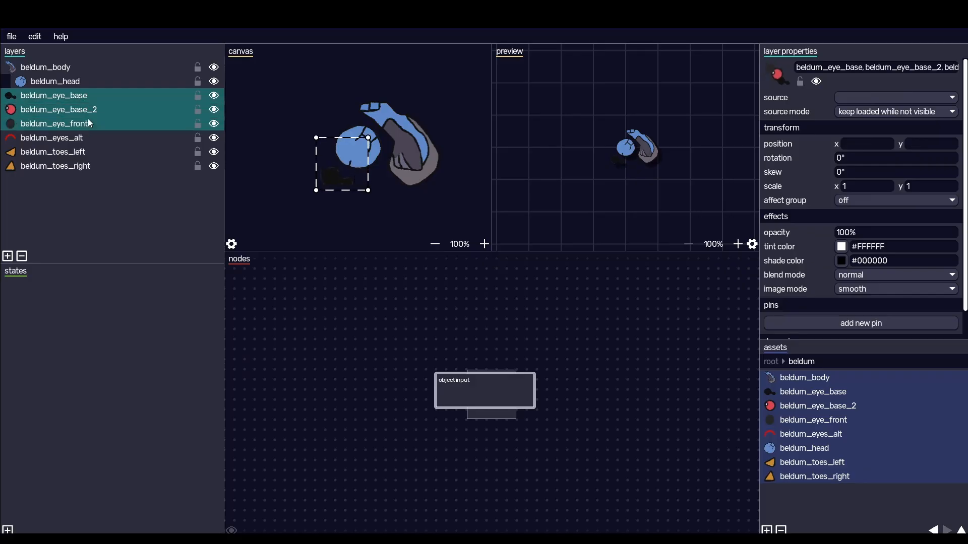
{"action": "left_click", "coordinate": [83, 138], "text": "ctrl"}
{"action": "left_click_drag", "start_coordinate": [74, 101], "coordinate": [85, 86]}
{"action": "left_click", "coordinate": [109, 177]}
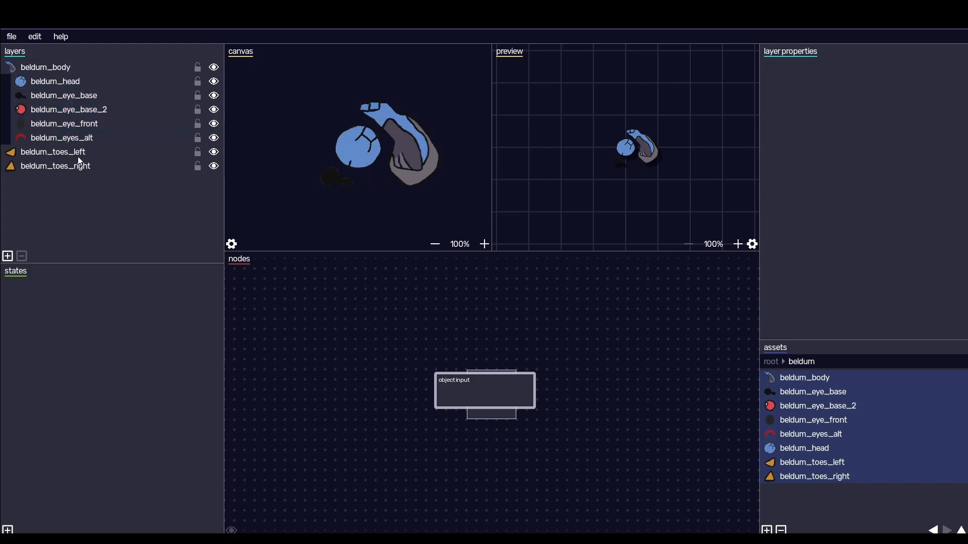
Nest beldum_toes_left and beldum_toes_right under beldum_body, above the head layer
{"action": "left_click", "coordinate": [78, 156]}
{"action": "left_click", "coordinate": [79, 164], "text": "ctrl"}
{"action": "left_click_drag", "start_coordinate": [83, 154], "coordinate": [96, 71]}
{"action": "left_click", "coordinate": [106, 196]}
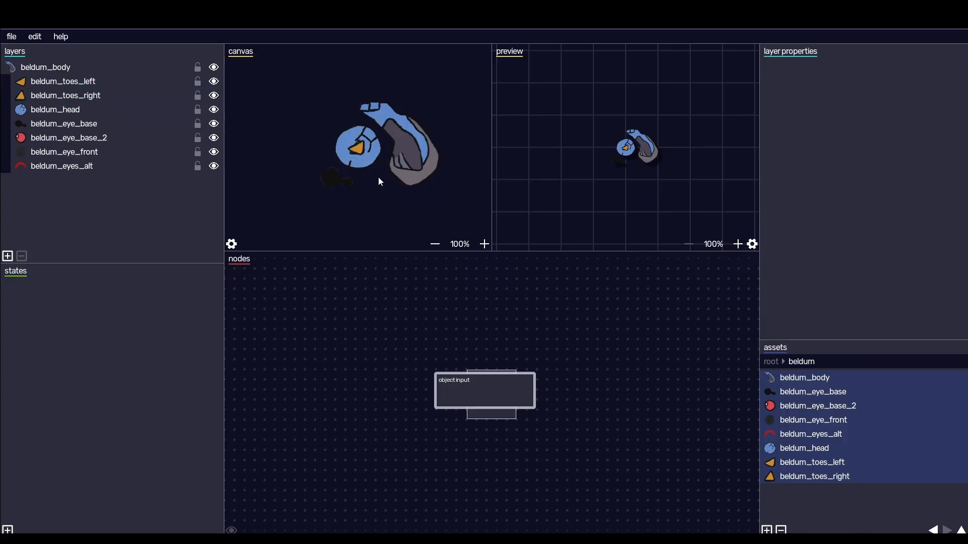
Spread the body, head, both toes, beldum_eye_base_2 and beldum_eye_front apart on the canvas, with the body at about x 88, y 52
{"action": "left_click_drag", "start_coordinate": [402, 122], "coordinate": [403, 101]}
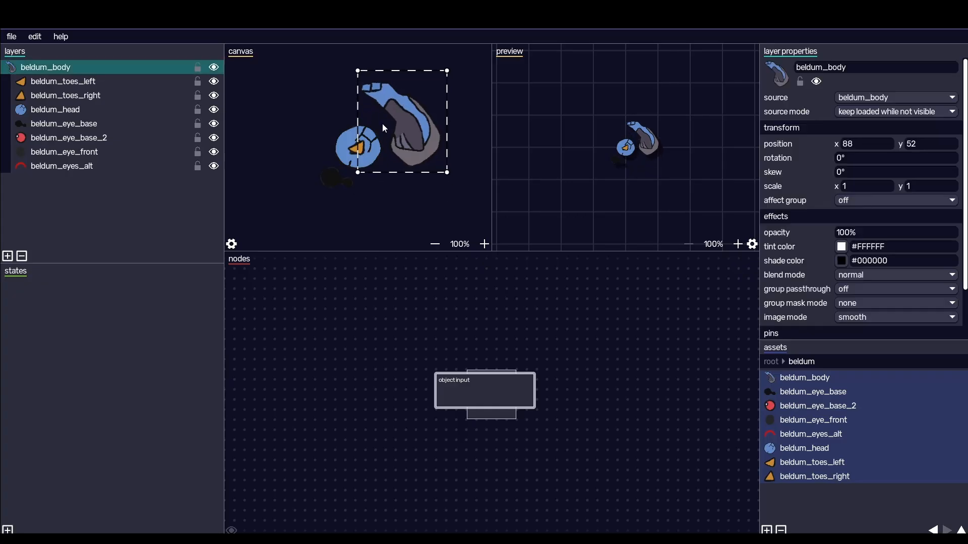
{"action": "left_click", "coordinate": [345, 133]}
{"action": "left_click_drag", "start_coordinate": [345, 133], "coordinate": [321, 108]}
{"action": "left_click_drag", "start_coordinate": [357, 154], "coordinate": [382, 198]}
{"action": "left_click", "coordinate": [280, 158]}
{"action": "left_click_drag", "start_coordinate": [356, 147], "coordinate": [428, 204]}
{"action": "left_click_drag", "start_coordinate": [357, 147], "coordinate": [271, 161]}
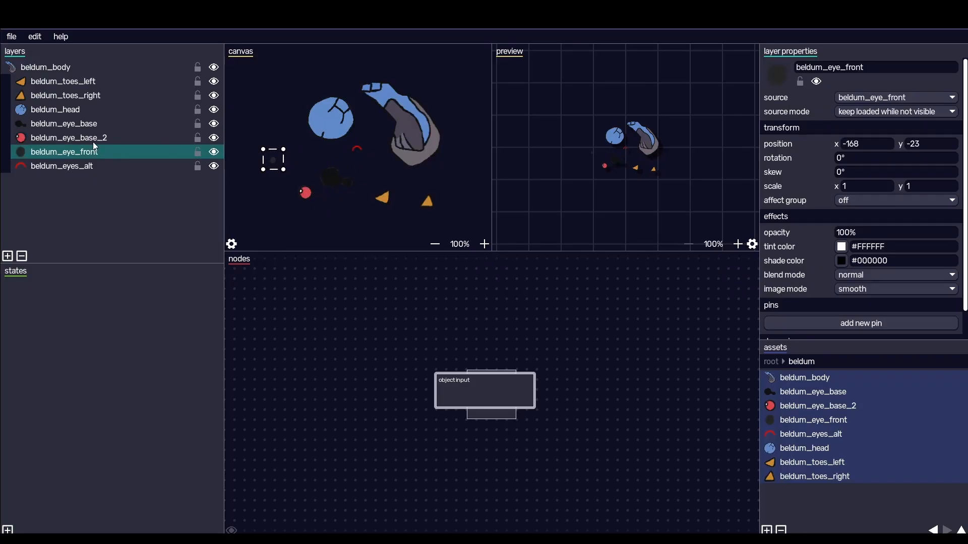
Examine the head and eye layers one by one on the canvas, along with the head's affect group setting
{"action": "left_click", "coordinate": [69, 111]}
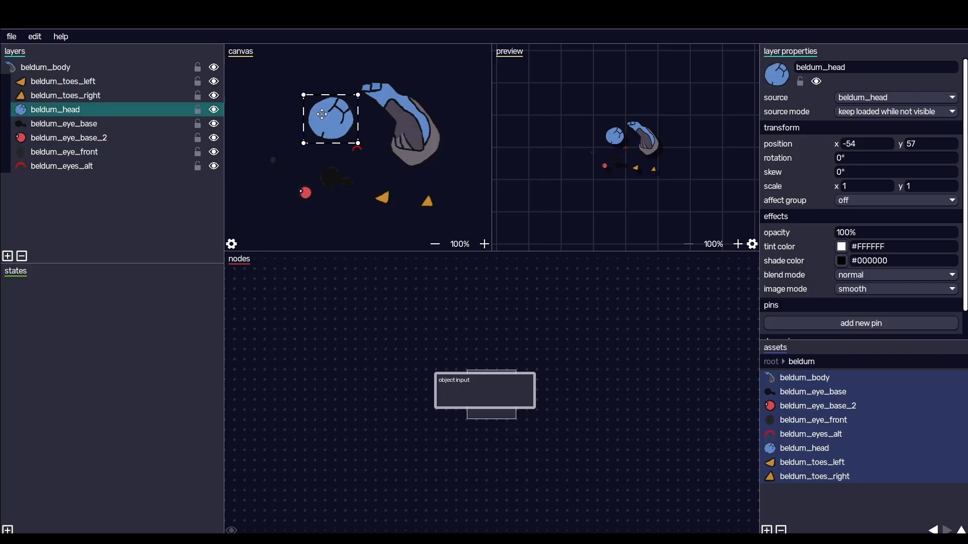
{"action": "left_click", "coordinate": [98, 132]}
{"action": "left_click", "coordinate": [93, 152]}
{"action": "left_click", "coordinate": [105, 163]}
{"action": "left_click", "coordinate": [73, 111]}
{"action": "left_click", "coordinate": [96, 126]}
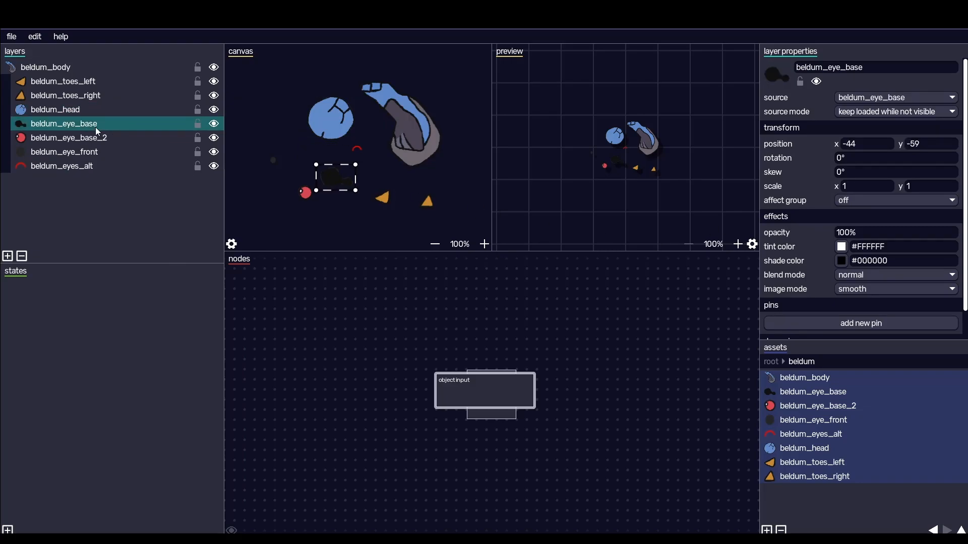
{"action": "left_click", "coordinate": [72, 147]}
{"action": "left_click", "coordinate": [84, 109]}
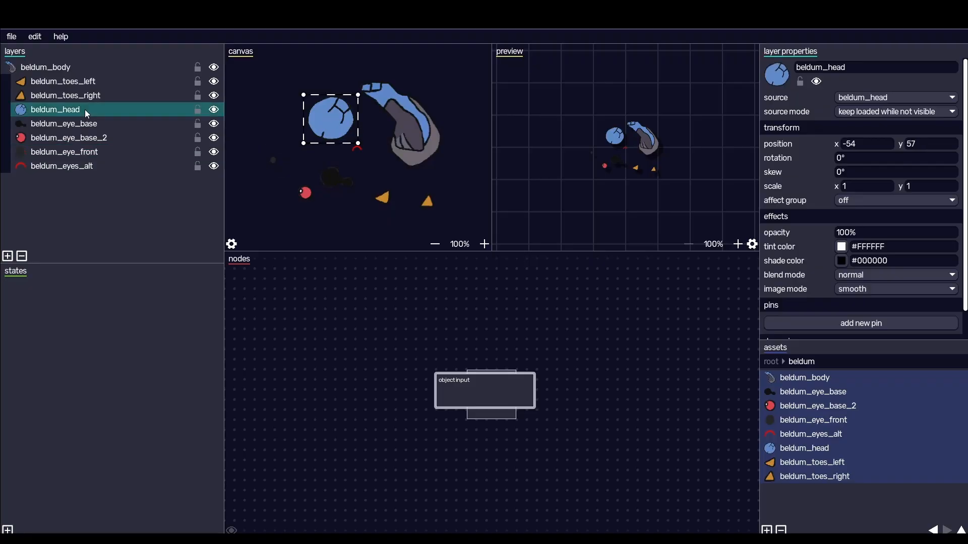
{"action": "left_click", "coordinate": [361, 125]}
{"action": "left_click", "coordinate": [350, 125]}
{"action": "left_click", "coordinate": [854, 204]}
{"action": "left_click", "coordinate": [802, 199]}
{"action": "left_click", "coordinate": [290, 124]}
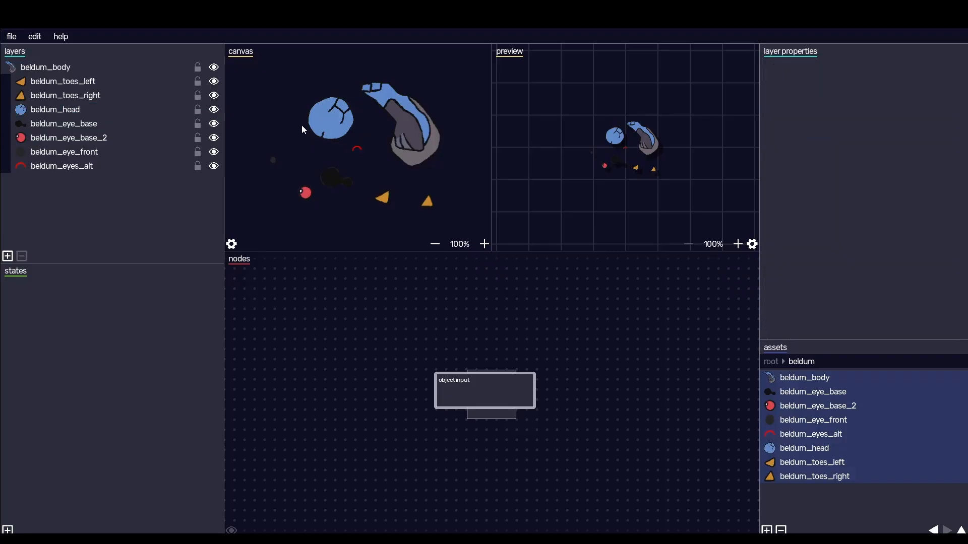
Place the head over the front of the body at about x 53, y 44
{"action": "left_click", "coordinate": [330, 125]}
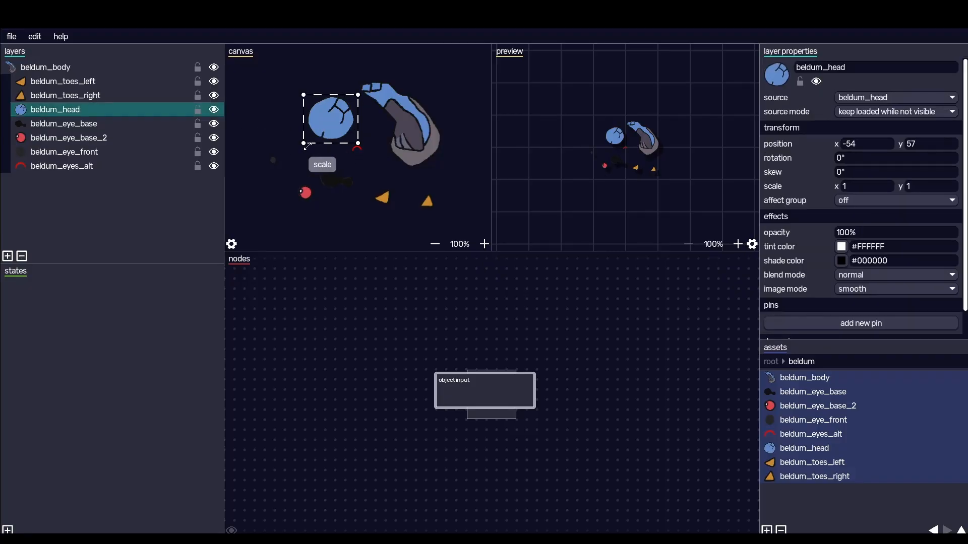
{"action": "left_click_drag", "start_coordinate": [335, 124], "coordinate": [382, 127]}
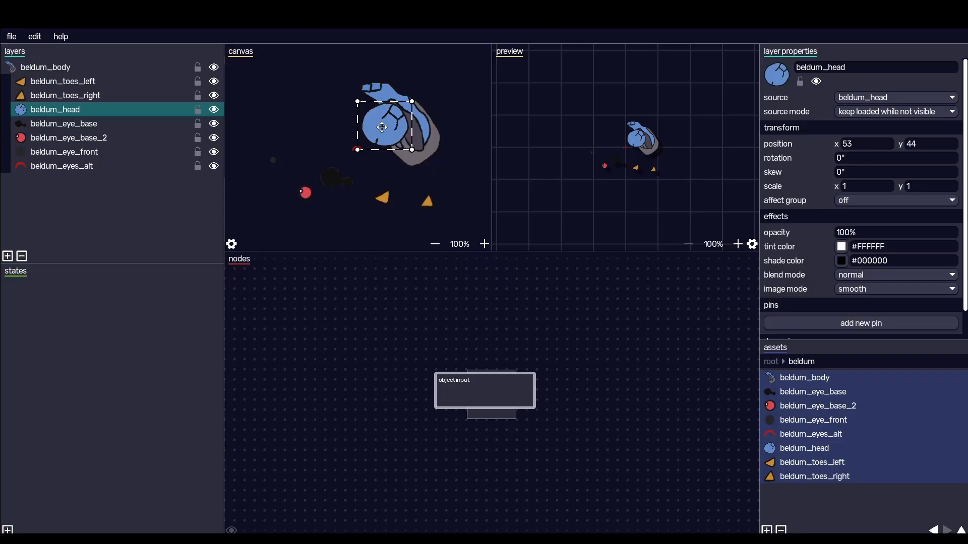
{"action": "left_click", "coordinate": [275, 130]}
Add an attach dynamic to beldum_eye_base with beldum_head as the layer it follows
{"action": "left_click", "coordinate": [103, 126]}
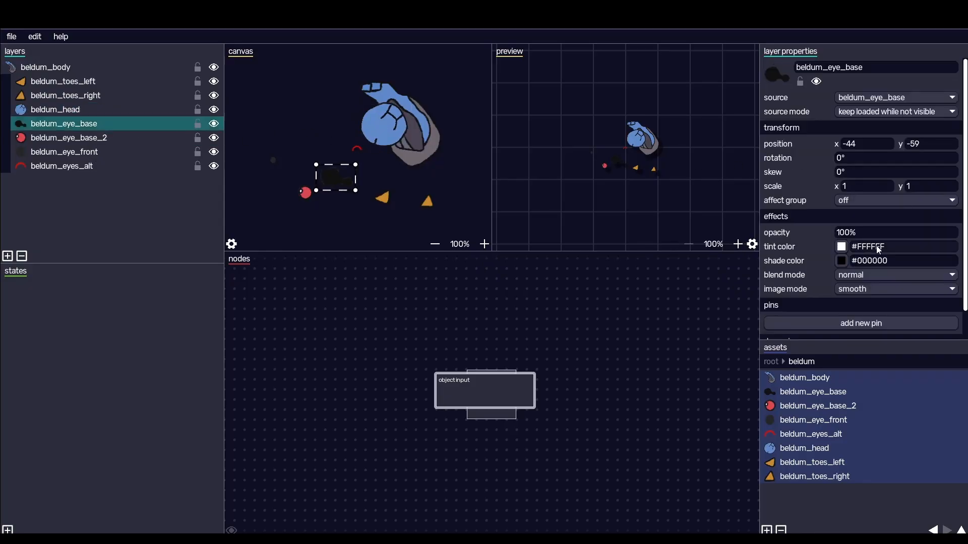
{"action": "scroll", "coordinate": [864, 263], "scroll_direction": "down", "scroll_amount": 1}
{"action": "left_click", "coordinate": [829, 328]}
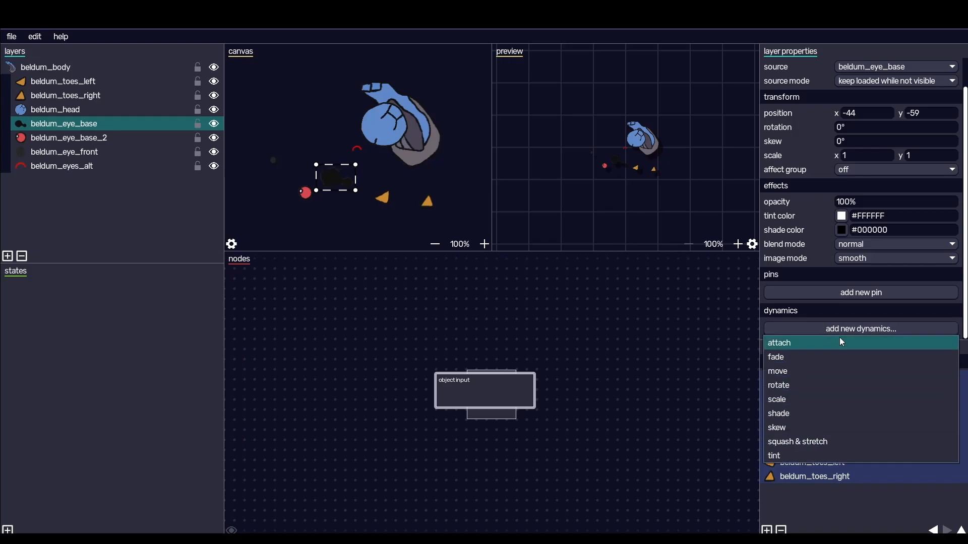
{"action": "left_click", "coordinate": [809, 343]}
{"action": "scroll", "coordinate": [842, 298], "scroll_direction": "down", "scroll_amount": 3}
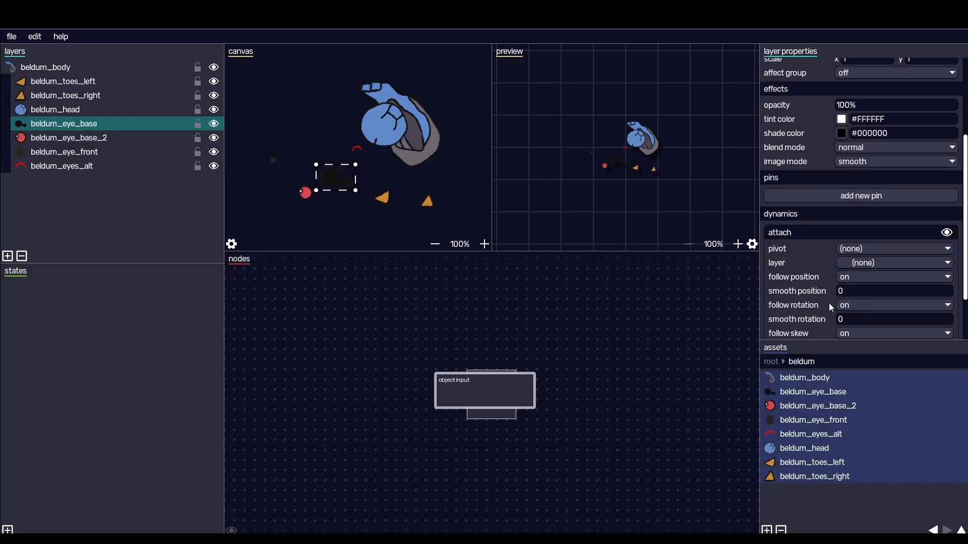
{"action": "scroll", "coordinate": [829, 303], "scroll_direction": "down", "scroll_amount": 2}
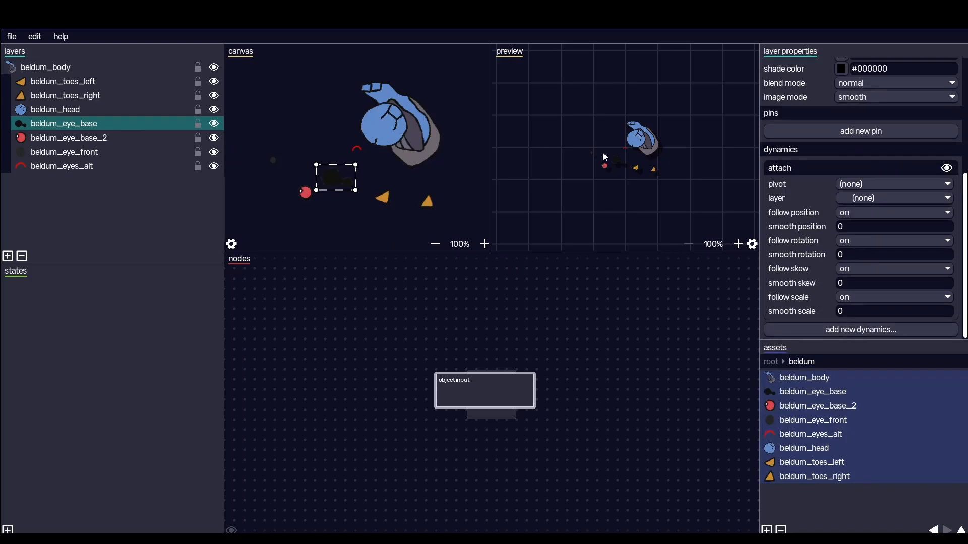
{"action": "left_click", "coordinate": [881, 199]}
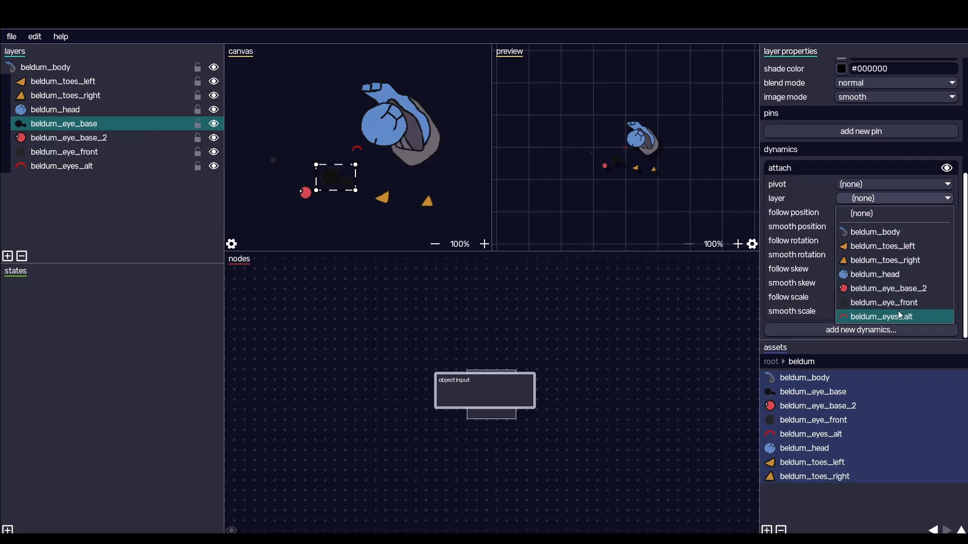
{"action": "left_click", "coordinate": [878, 277]}
Add an attach dynamic to beldum_eye_base_2 with beldum_head as its target layer
{"action": "left_click", "coordinate": [97, 139]}
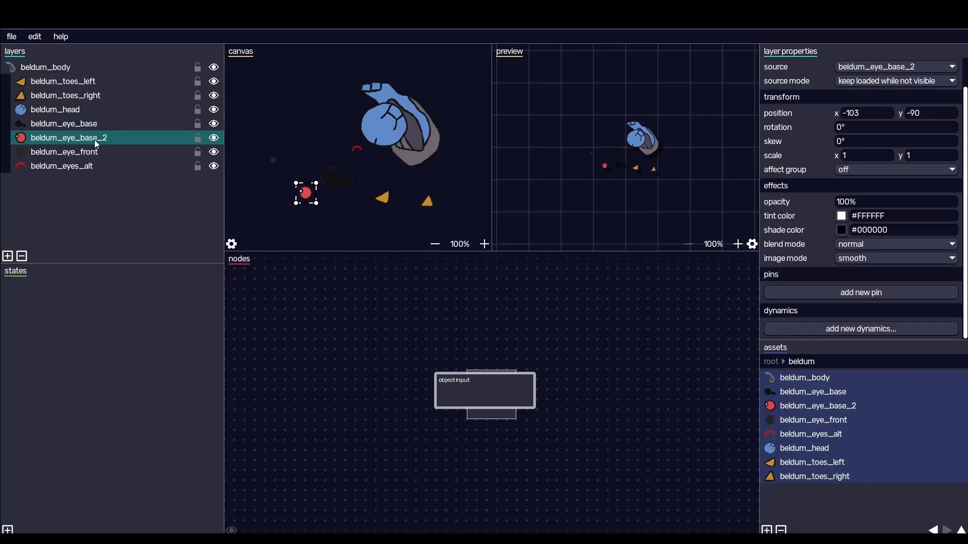
{"action": "left_click", "coordinate": [836, 328]}
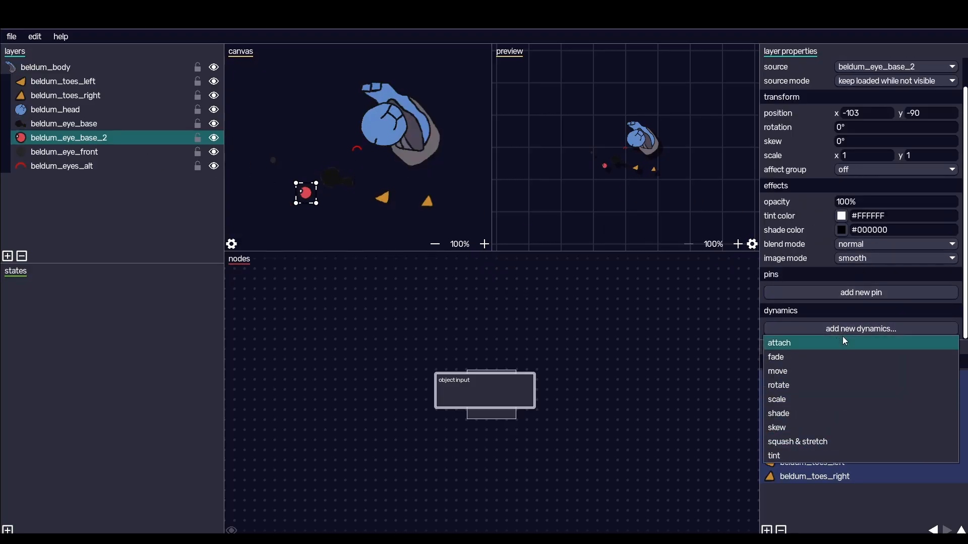
{"action": "left_click", "coordinate": [806, 347]}
{"action": "scroll", "coordinate": [843, 305], "scroll_direction": "down", "scroll_amount": 3}
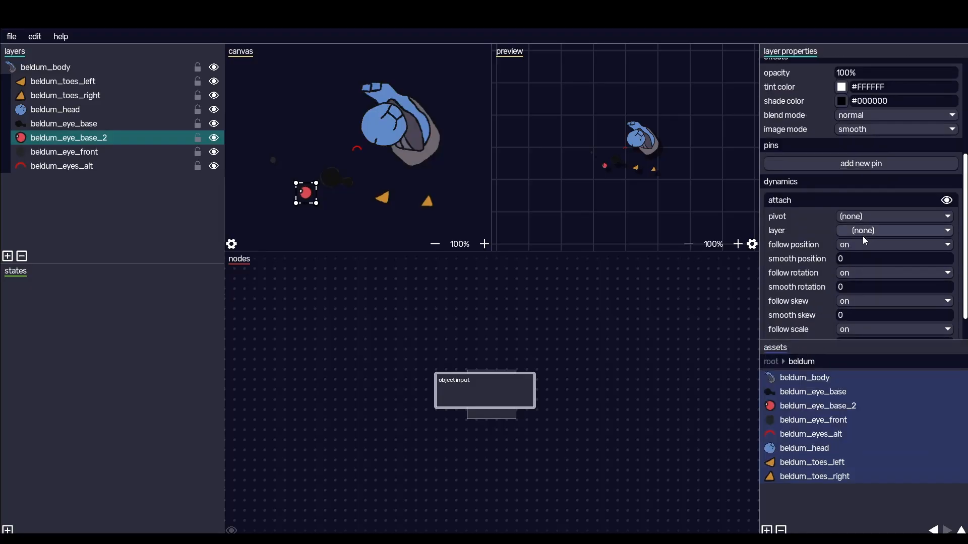
{"action": "left_click", "coordinate": [868, 232]}
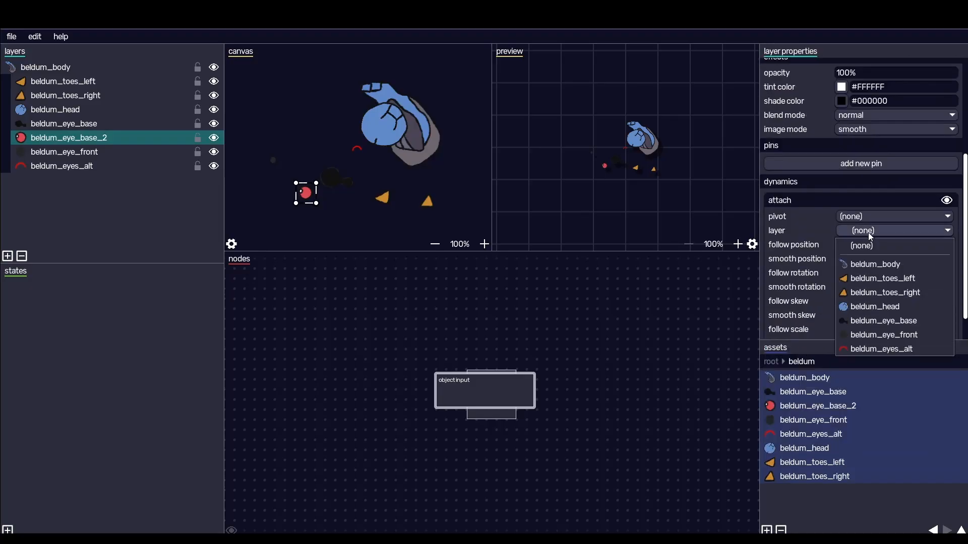
{"action": "left_click", "coordinate": [884, 307]}
Give beldum_eye_front an attach dynamic that targets the beldum_head layer
{"action": "left_click", "coordinate": [116, 152]}
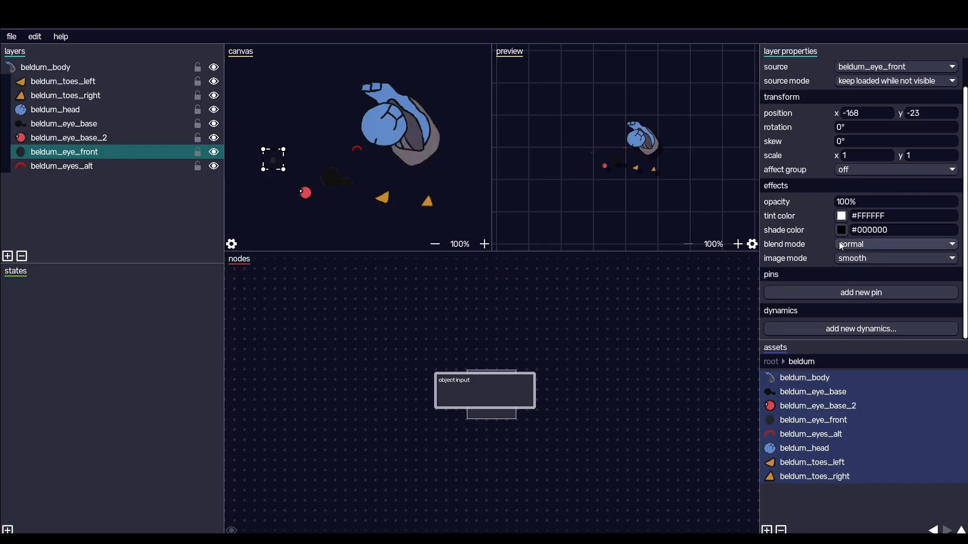
{"action": "left_click", "coordinate": [836, 330]}
{"action": "left_click", "coordinate": [817, 344]}
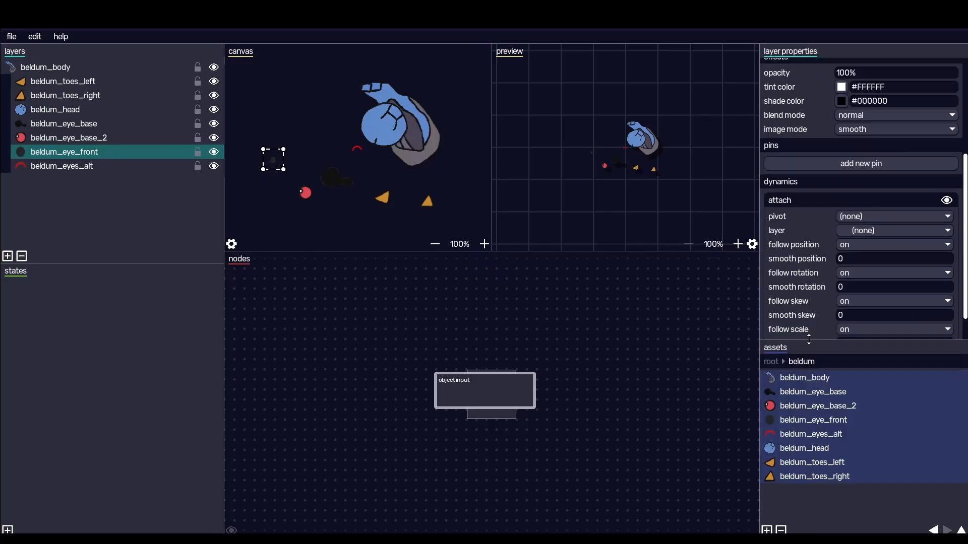
{"action": "scroll", "coordinate": [854, 293], "scroll_direction": "down", "scroll_amount": 2}
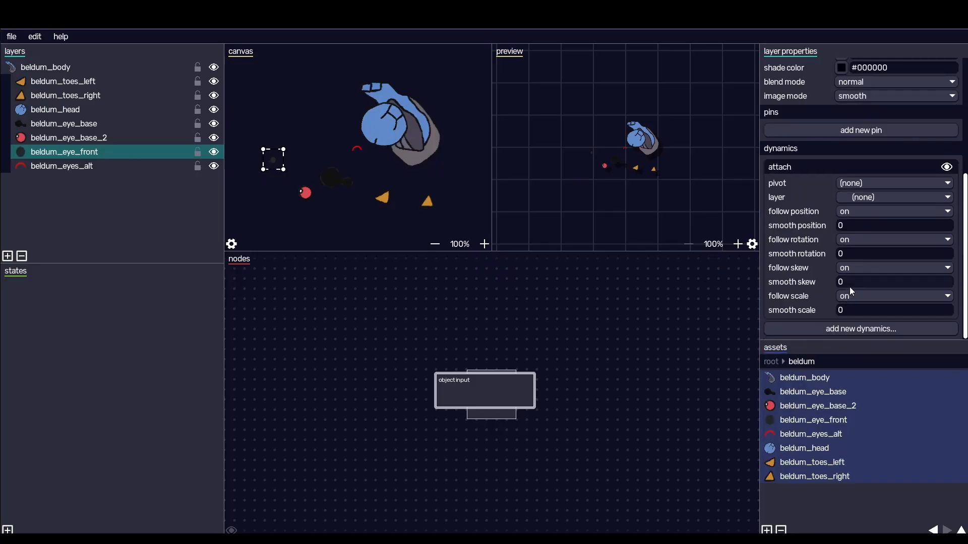
{"action": "left_click", "coordinate": [849, 198]}
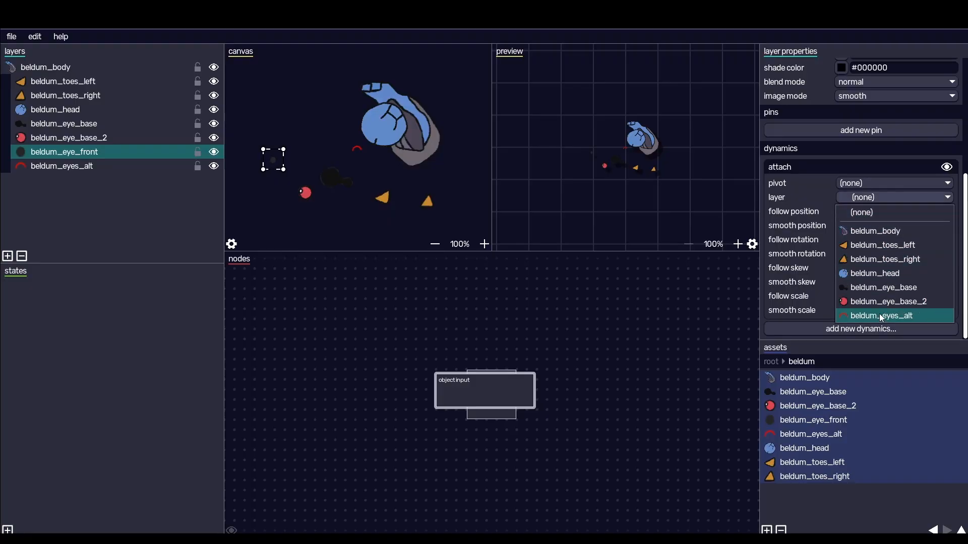
{"action": "left_click", "coordinate": [882, 273]}
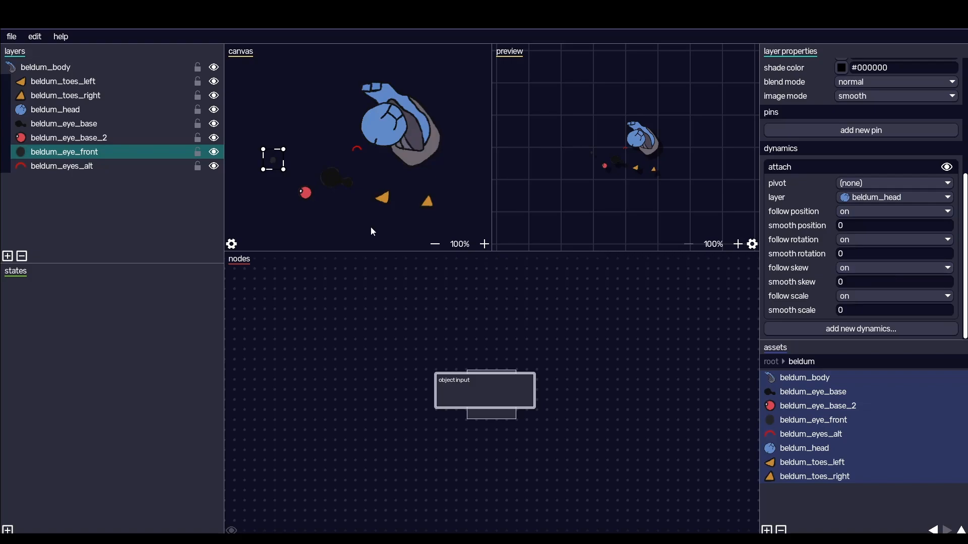
Give beldum_eyes_alt an attach dynamic linked to the beldum_head layer and clear the layer selection
{"action": "left_click", "coordinate": [113, 169]}
{"action": "left_click", "coordinate": [862, 329]}
{"action": "left_click", "coordinate": [809, 340]}
{"action": "scroll", "coordinate": [829, 330], "scroll_direction": "down", "scroll_amount": 3}
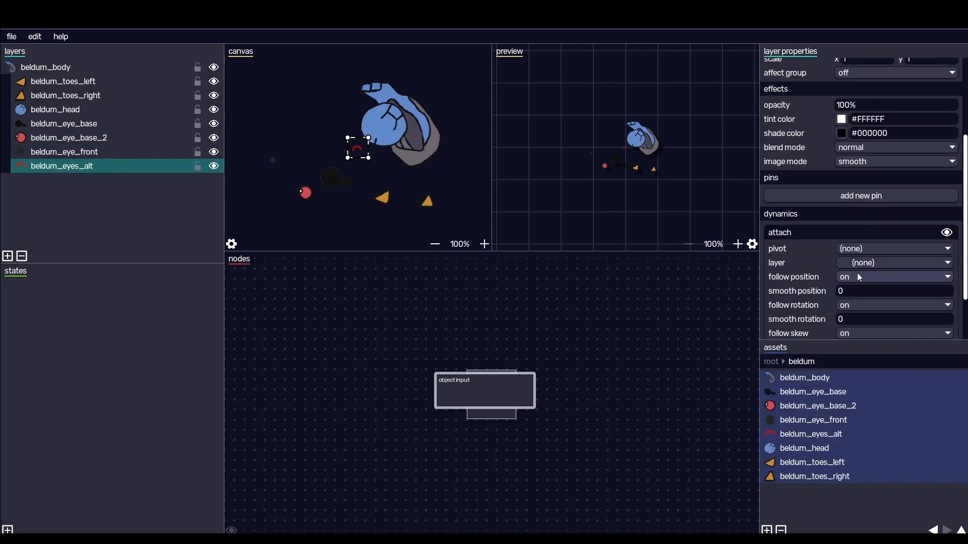
{"action": "left_click", "coordinate": [860, 266]}
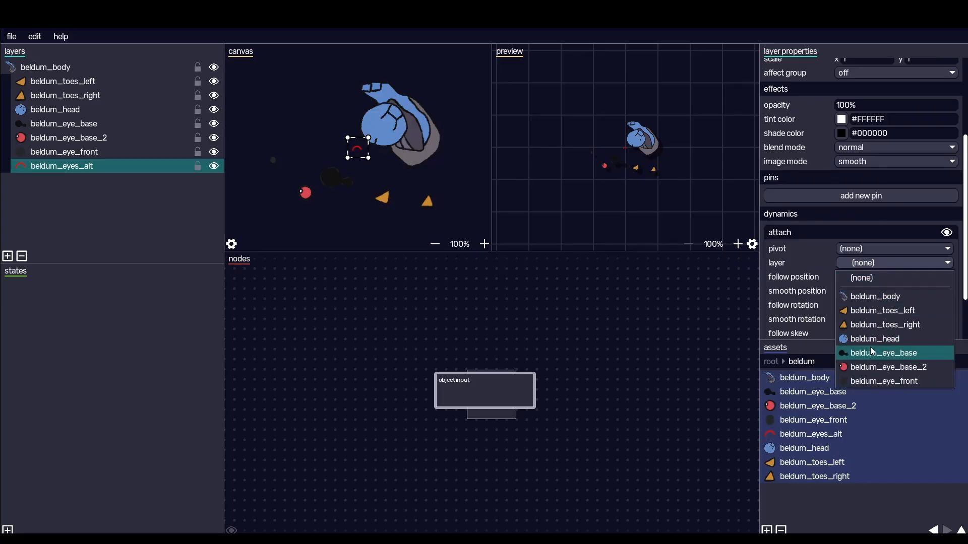
{"action": "left_click", "coordinate": [872, 355]}
{"action": "left_click", "coordinate": [143, 200]}
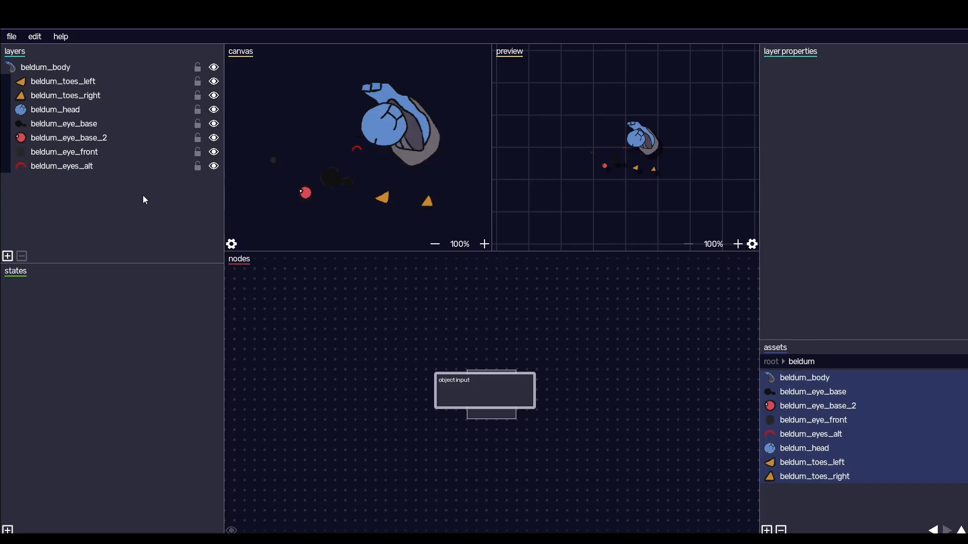
Move beldum_eye_base up and farther away from the head on the canvas
{"action": "left_click", "coordinate": [96, 110]}
{"action": "left_click", "coordinate": [97, 129]}
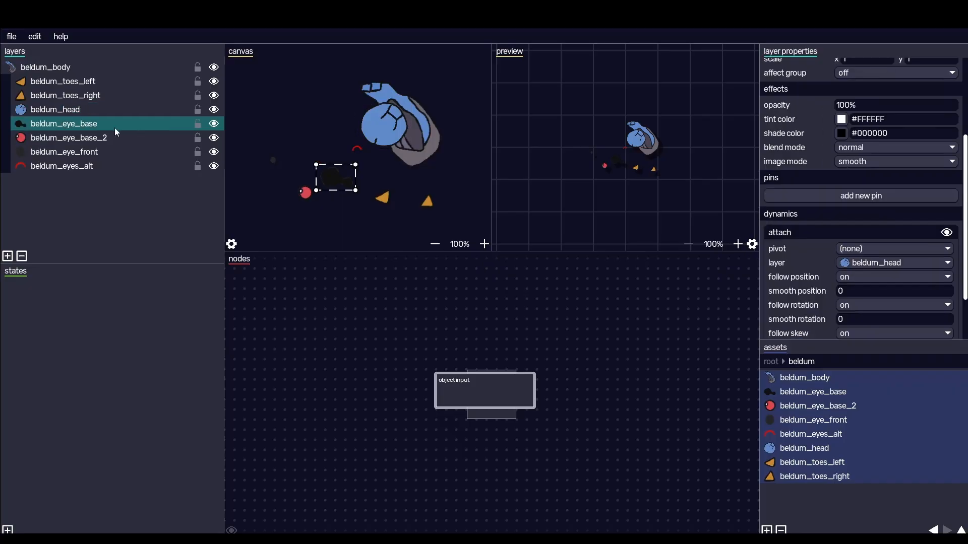
{"action": "left_click_drag", "start_coordinate": [335, 177], "coordinate": [313, 140]}
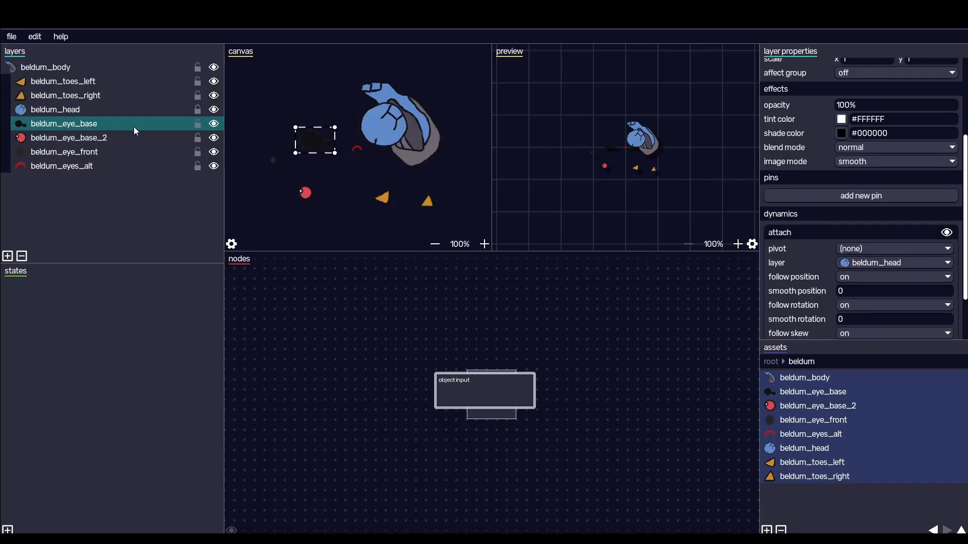
Nest the beldum_eye_base layer under beldum_head
{"action": "left_click", "coordinate": [75, 135]}
{"action": "left_click", "coordinate": [83, 129]}
{"action": "left_click", "coordinate": [83, 140], "text": "shift"}
{"action": "left_click", "coordinate": [86, 154], "text": "shift"}
{"action": "left_click", "coordinate": [86, 167], "text": "shift"}
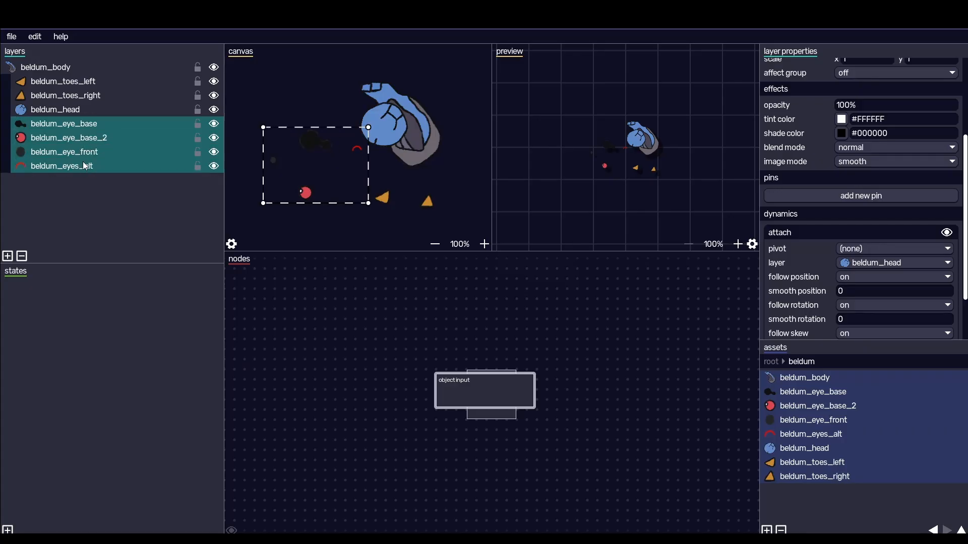
{"action": "left_click", "coordinate": [70, 124]}
{"action": "left_click_drag", "start_coordinate": [68, 126], "coordinate": [81, 113]}
Nest beldum_eye_base_2, beldum_eye_front and beldum_eyes_alt together under beldum_head, above beldum_eye_base
{"action": "left_click", "coordinate": [62, 141]}
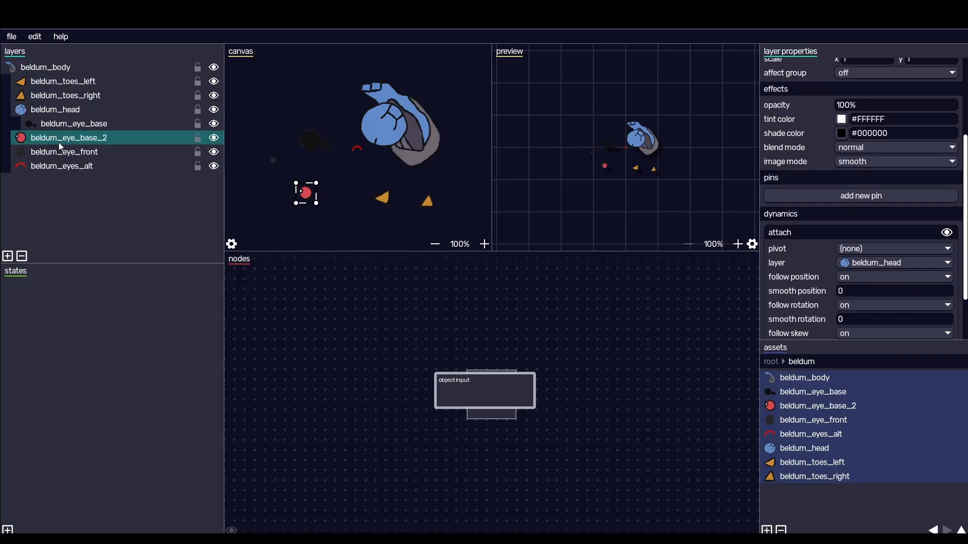
{"action": "left_click", "coordinate": [65, 155], "text": "shift"}
{"action": "left_click", "coordinate": [68, 167], "text": "shift"}
{"action": "left_click_drag", "start_coordinate": [63, 140], "coordinate": [82, 111]}
{"action": "left_click", "coordinate": [124, 194]}
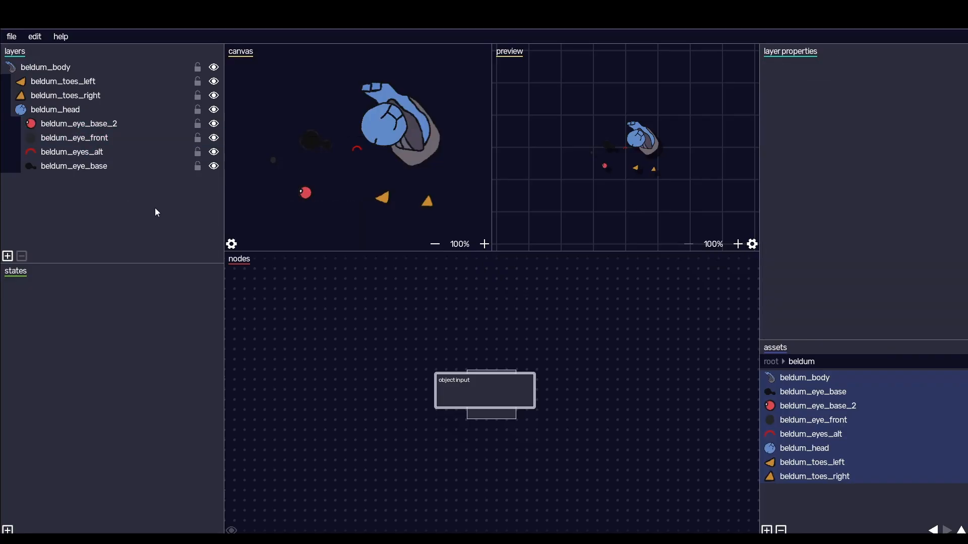
{"action": "left_click", "coordinate": [10, 110]}
{"action": "left_click", "coordinate": [9, 110]}
Place beldum_eye_base on the front of the head and center the red beldum_eye_base_2 over its socket
{"action": "left_click", "coordinate": [76, 127]}
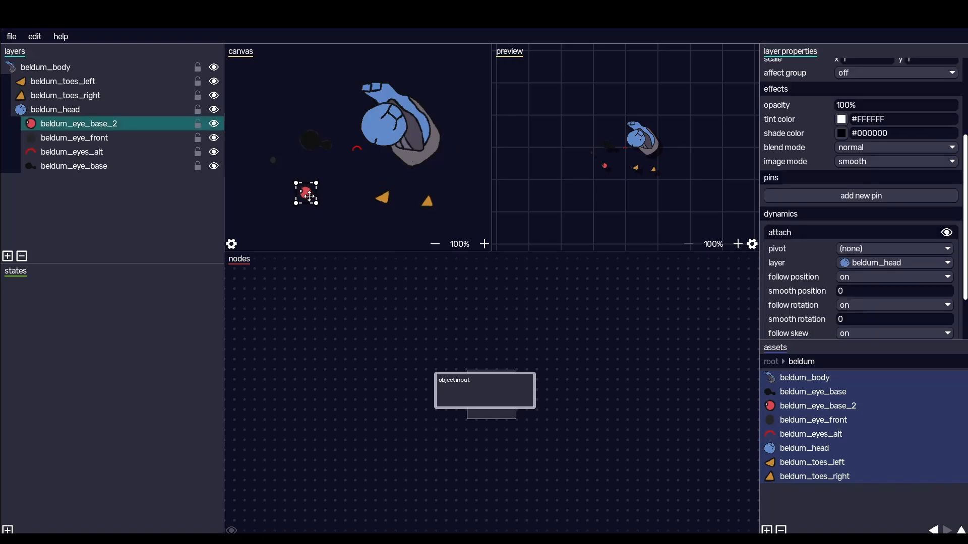
{"action": "left_click_drag", "start_coordinate": [306, 196], "coordinate": [329, 187]}
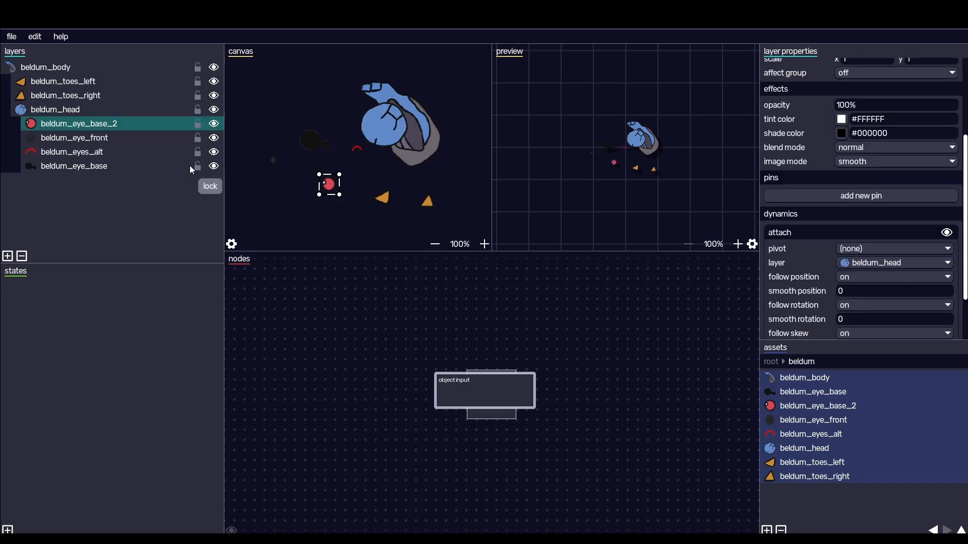
{"action": "left_click", "coordinate": [133, 169]}
{"action": "left_click_drag", "start_coordinate": [308, 144], "coordinate": [375, 129]}
{"action": "left_click", "coordinate": [328, 184]}
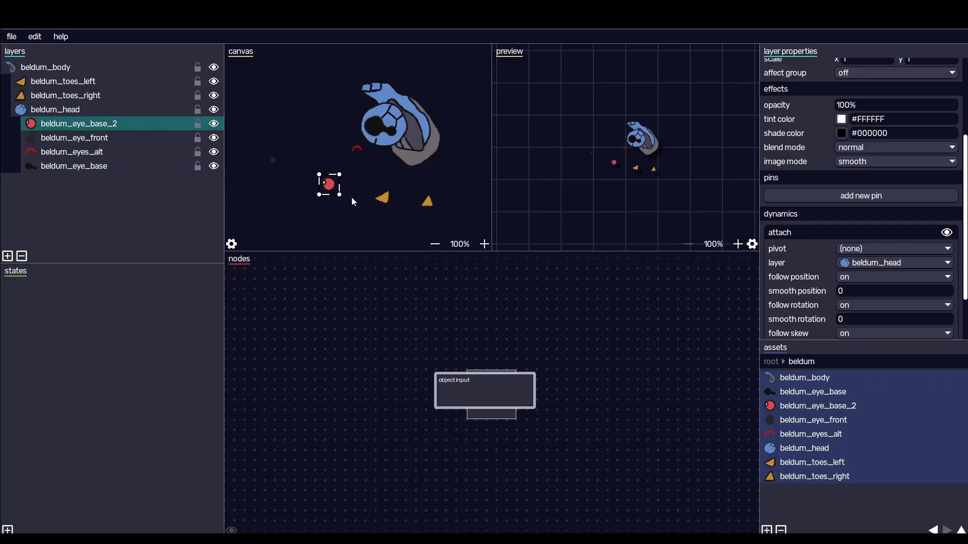
{"action": "left_click_drag", "start_coordinate": [328, 185], "coordinate": [372, 128]}
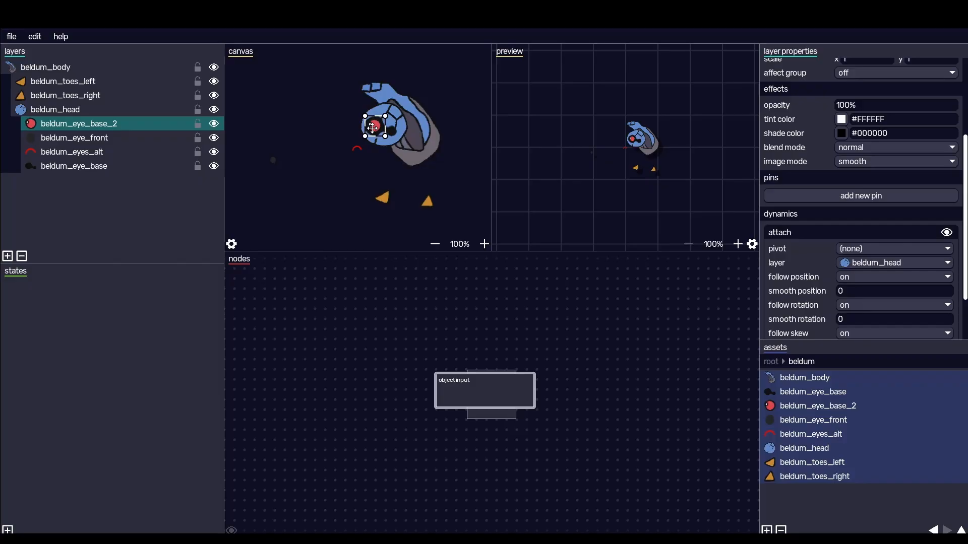
Place beldum_eye_front over the red eye and order it below beldum_eye_base_2's former spot, first under beldum_head
{"action": "left_click", "coordinate": [220, 140]}
{"action": "left_click_drag", "start_coordinate": [272, 159], "coordinate": [375, 128]}
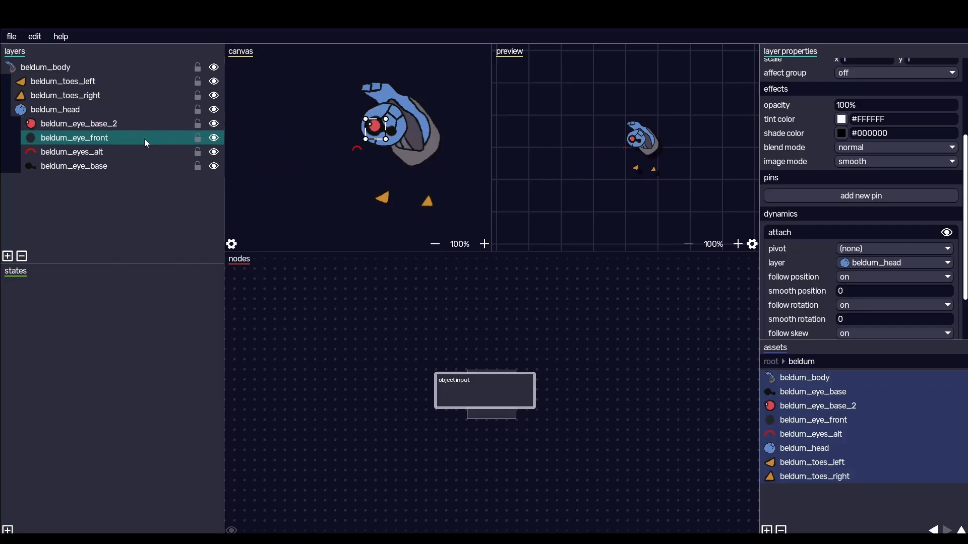
{"action": "left_click_drag", "start_coordinate": [62, 141], "coordinate": [83, 122]}
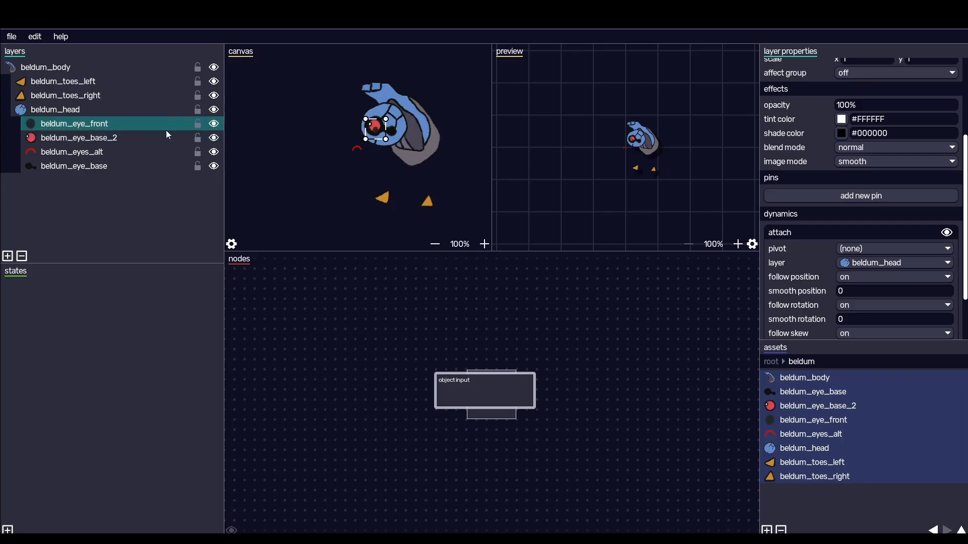
{"action": "left_click", "coordinate": [377, 132]}
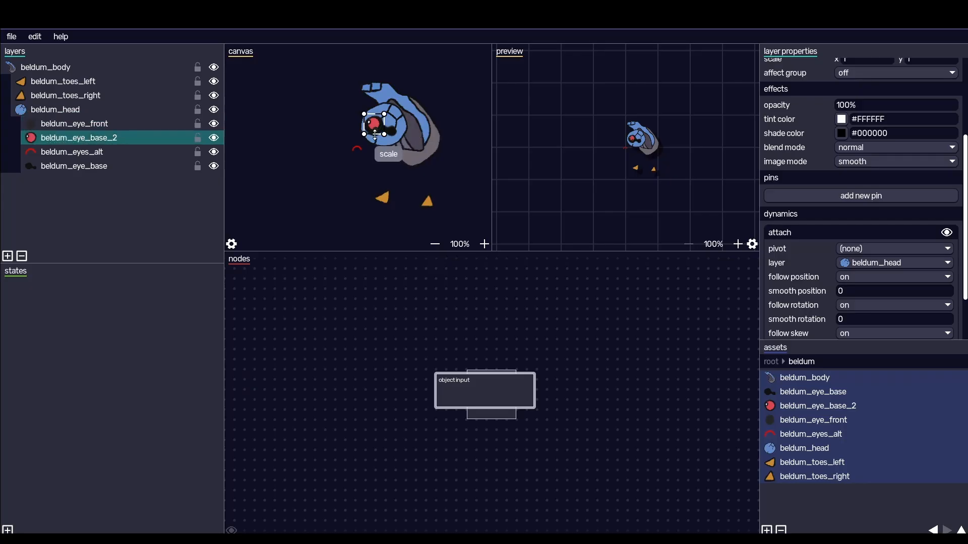
{"action": "left_click", "coordinate": [374, 126]}
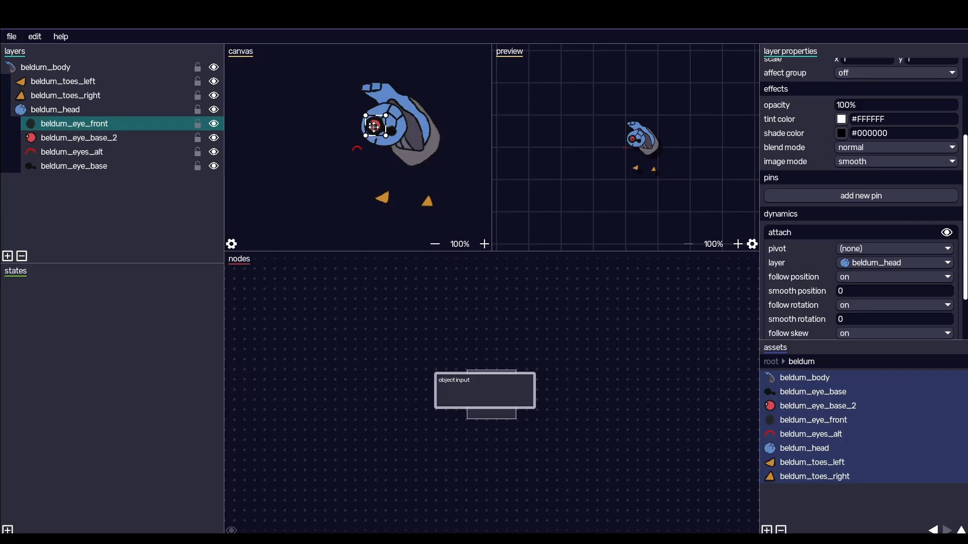
{"action": "left_click", "coordinate": [314, 139]}
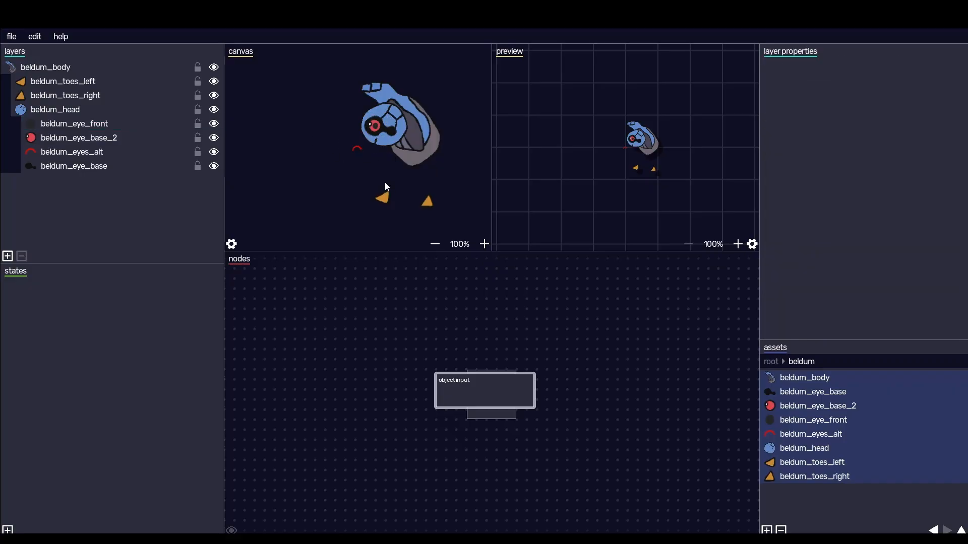
Position beldum_toes_left and beldum_toes_right as claws at the lower end of the body
{"action": "left_click", "coordinate": [101, 83]}
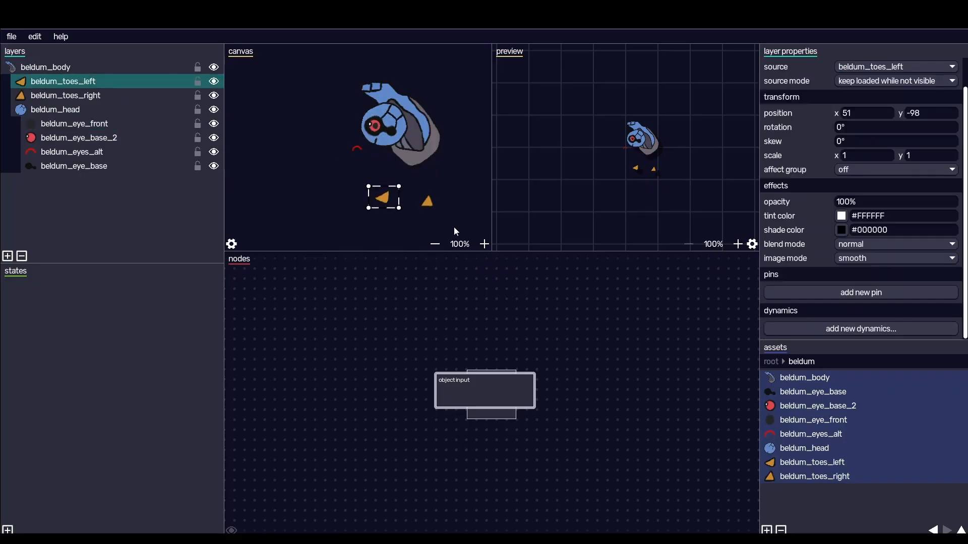
{"action": "left_click_drag", "start_coordinate": [384, 203], "coordinate": [419, 166]}
{"action": "left_click", "coordinate": [426, 200]}
Place beldum_eyes_alt over the eye on the head and hide that layer
{"action": "left_click", "coordinate": [92, 154]}
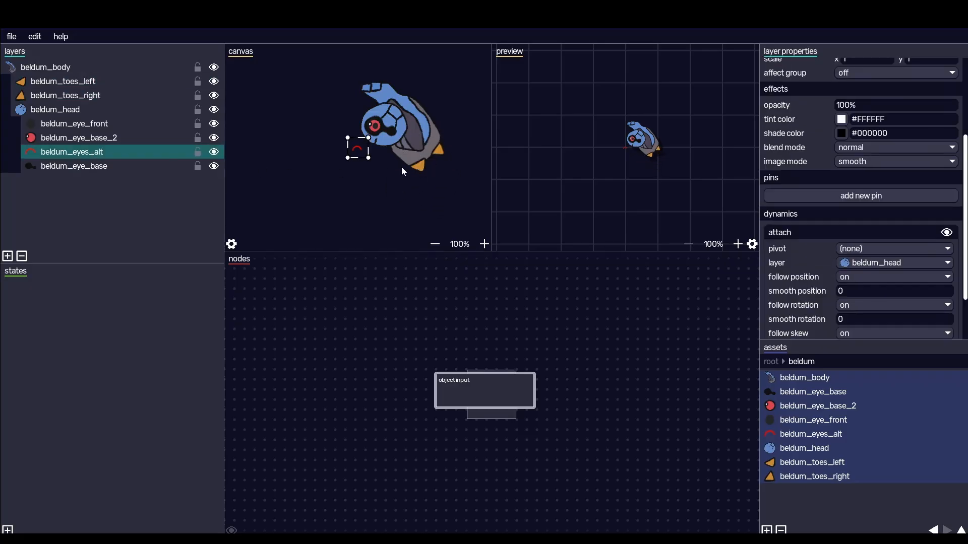
{"action": "left_click_drag", "start_coordinate": [359, 151], "coordinate": [373, 125]}
{"action": "left_click", "coordinate": [216, 154]}
Hide all eight beldum layer nodes in the node graph and view the list of hidden nodes
{"action": "scroll", "coordinate": [645, 161], "scroll_direction": "up", "scroll_amount": 3}
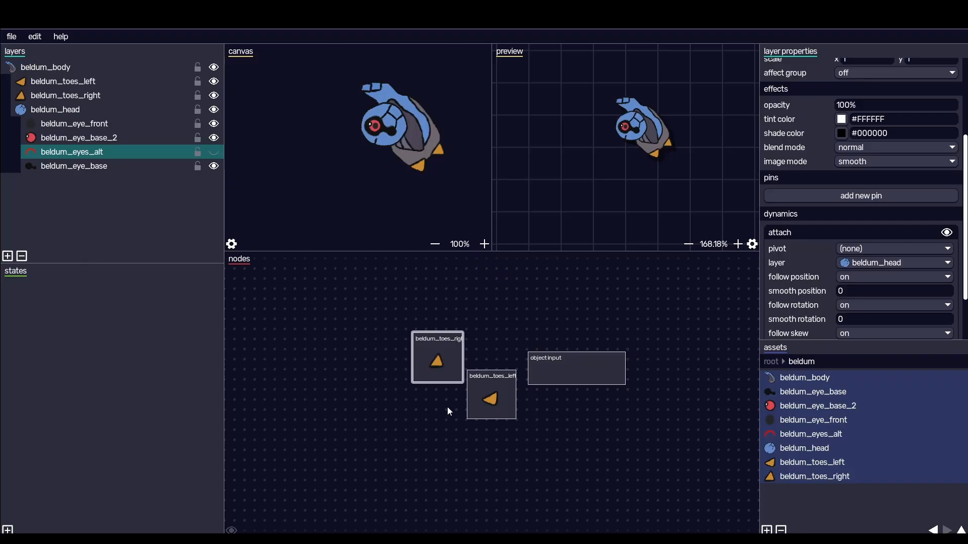
{"action": "right_click", "coordinate": [438, 358]}
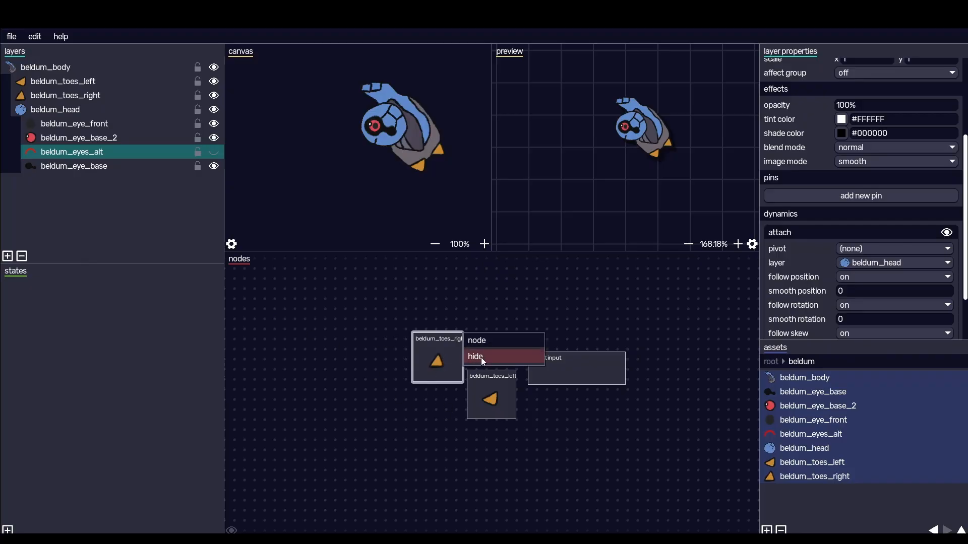
{"action": "left_click", "coordinate": [480, 358]}
{"action": "right_click", "coordinate": [483, 389]}
{"action": "left_click", "coordinate": [521, 392]}
{"action": "right_click", "coordinate": [518, 400]}
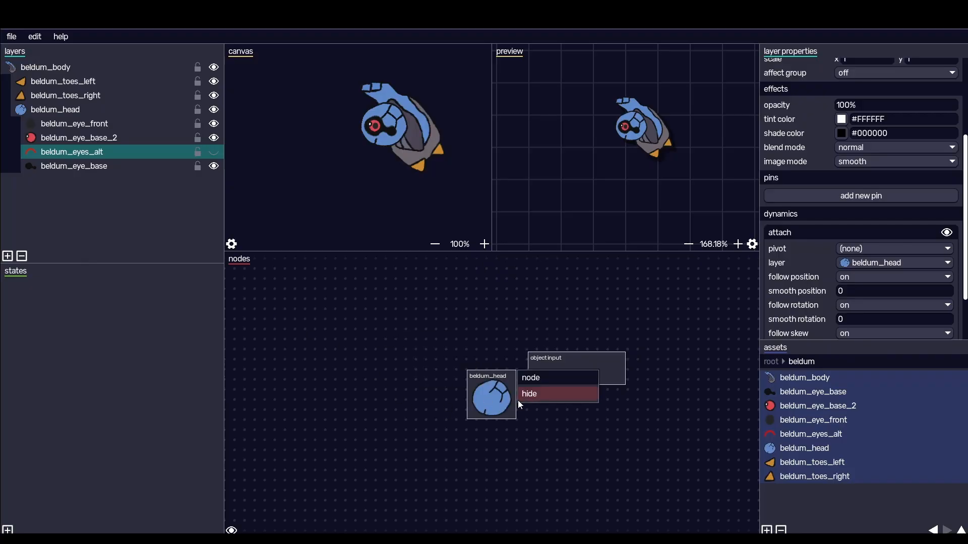
{"action": "left_click", "coordinate": [519, 402]}
{"action": "right_click", "coordinate": [497, 397]}
{"action": "left_click", "coordinate": [542, 392]}
{"action": "right_click", "coordinate": [497, 398]}
{"action": "left_click", "coordinate": [527, 399]}
{"action": "right_click", "coordinate": [499, 398]}
{"action": "left_click", "coordinate": [525, 398]}
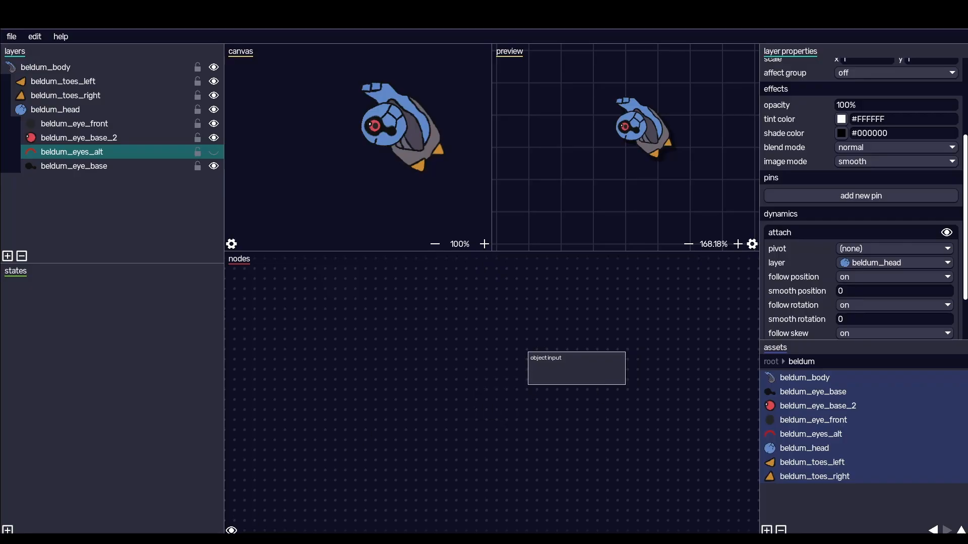
{"action": "left_click", "coordinate": [231, 530]}
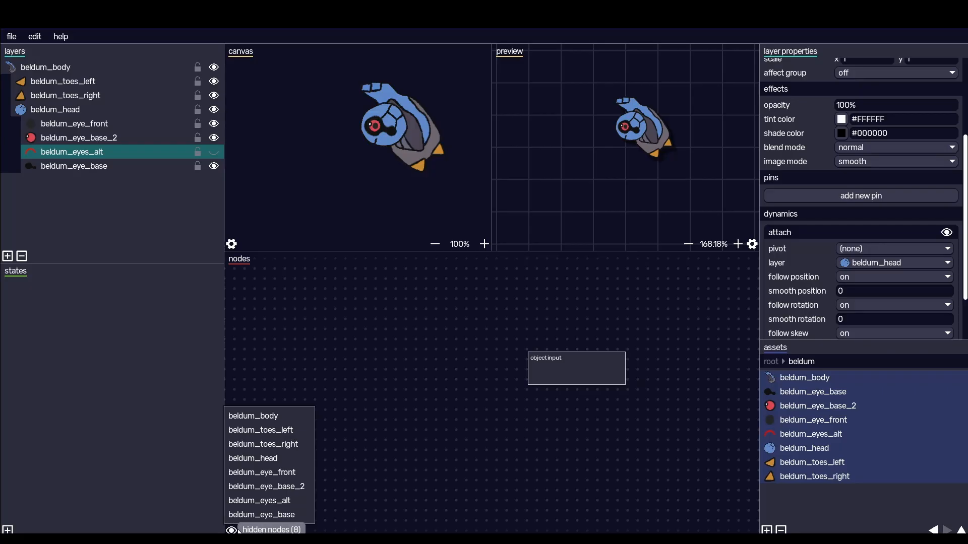
Move the object input node aside and create a Waver generator node above the empty area beside it
{"action": "left_click_drag", "start_coordinate": [546, 369], "coordinate": [454, 371]}
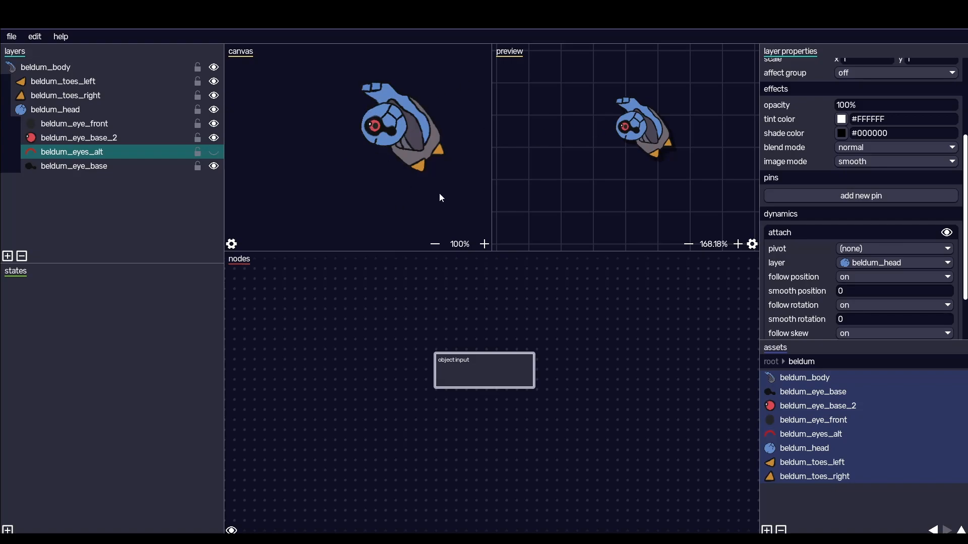
{"action": "left_click_drag", "start_coordinate": [464, 383], "coordinate": [514, 363]}
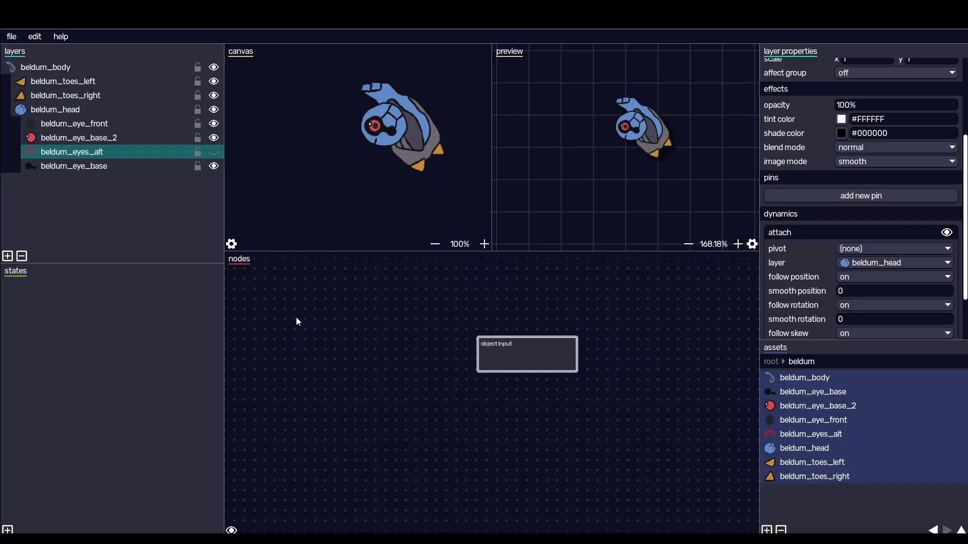
{"action": "right_click", "coordinate": [334, 399]}
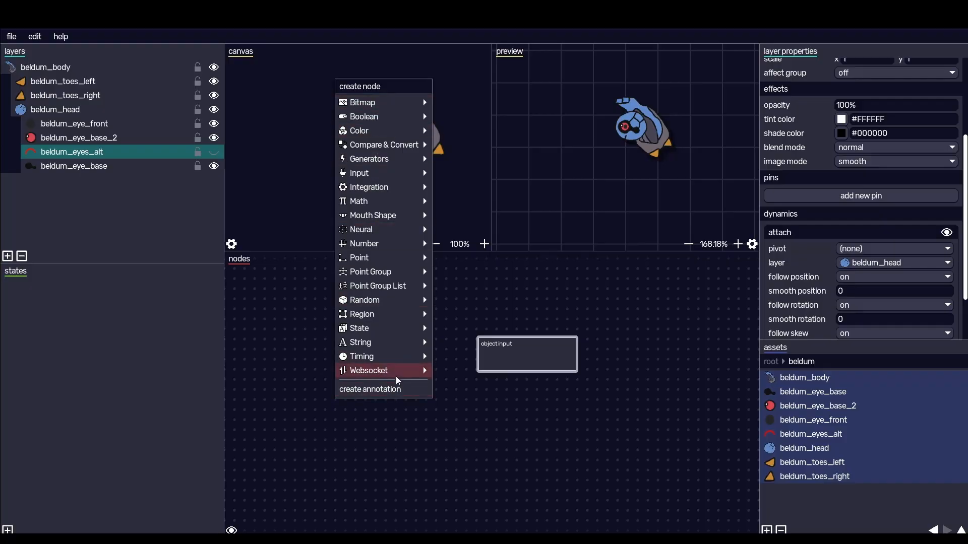
{"action": "mouse_move", "coordinate": [386, 160]}
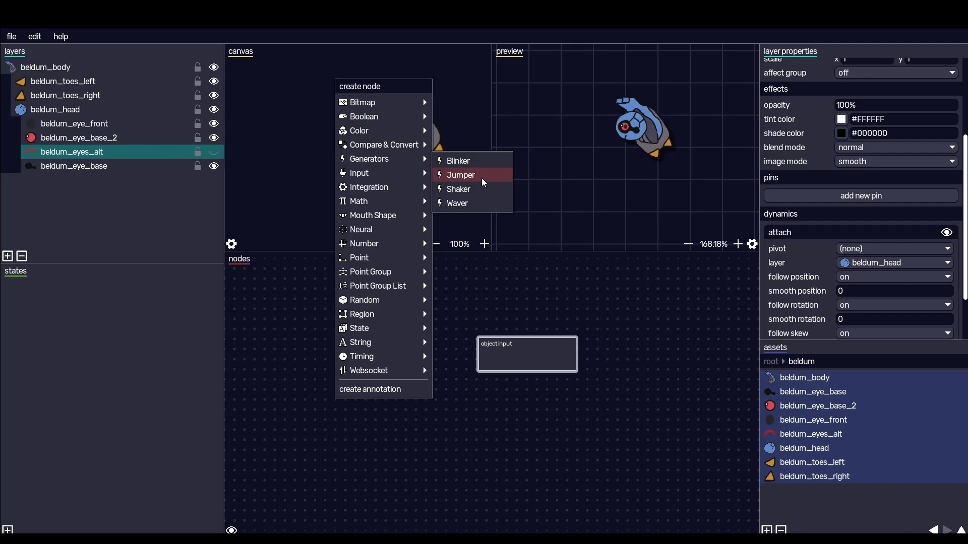
{"action": "left_click", "coordinate": [469, 205]}
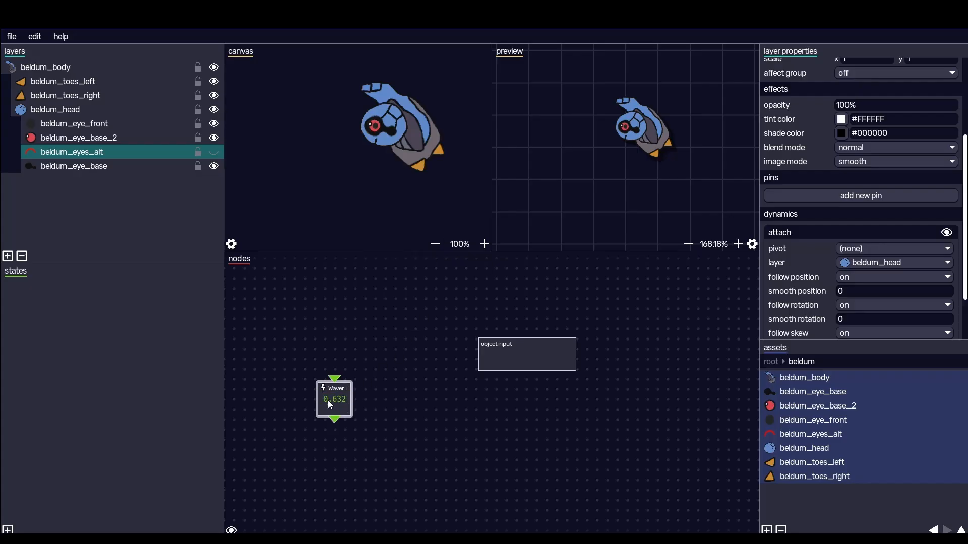
{"action": "left_click_drag", "start_coordinate": [330, 404], "coordinate": [347, 298]}
Create a Point Construct node and place it beneath the Waver node
{"action": "right_click", "coordinate": [340, 361]}
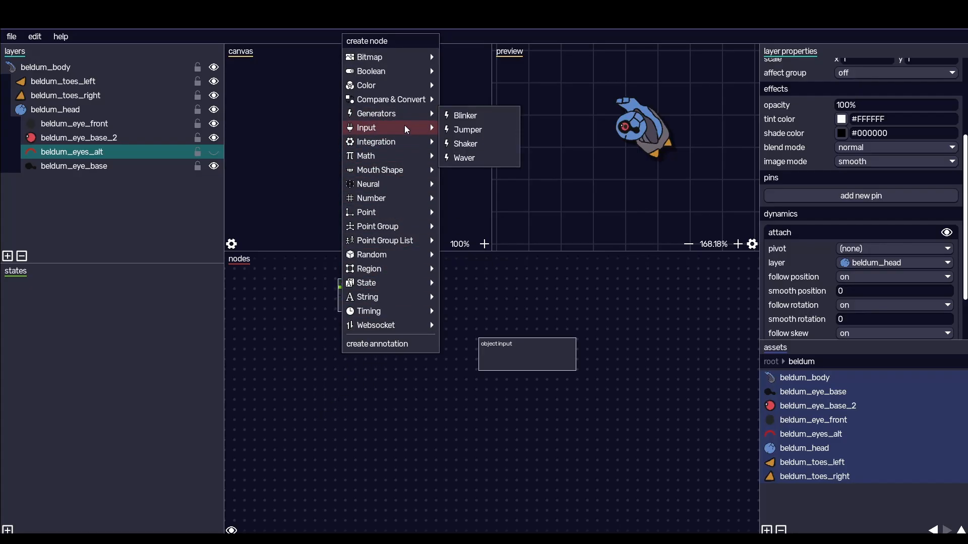
{"action": "mouse_move", "coordinate": [406, 213]}
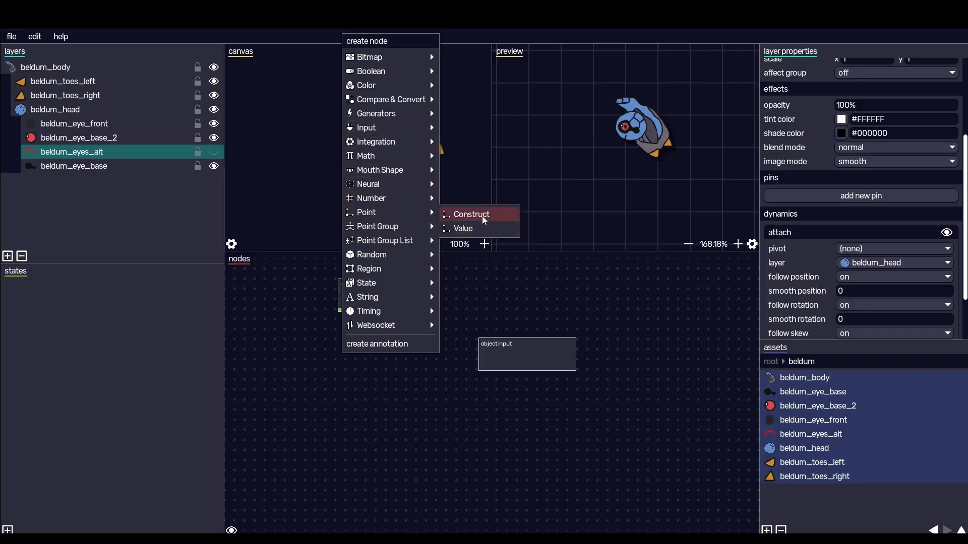
{"action": "left_click", "coordinate": [469, 214]}
{"action": "left_click_drag", "start_coordinate": [342, 356], "coordinate": [356, 394]}
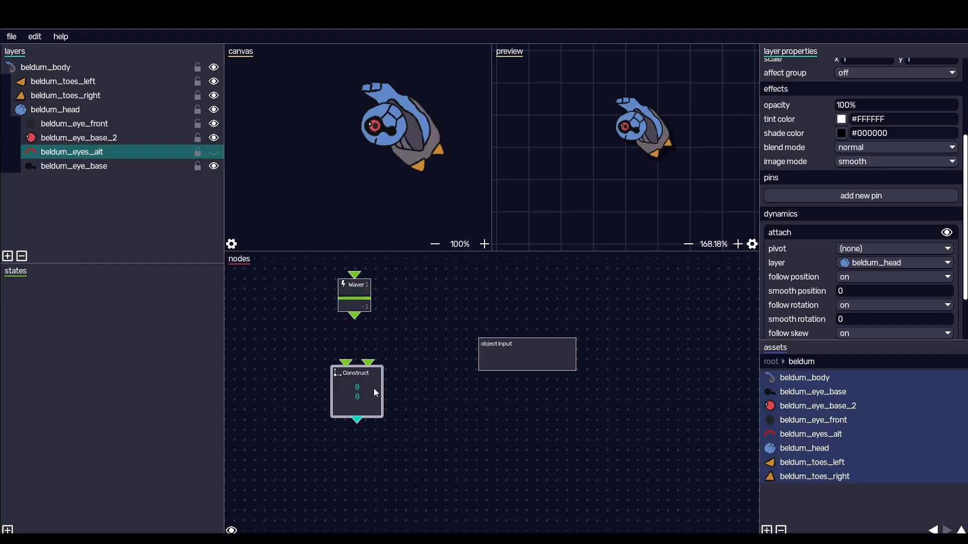
Connect the Waver's sine/cosine output to the Construct node's X value input
{"action": "right_click", "coordinate": [373, 388]}
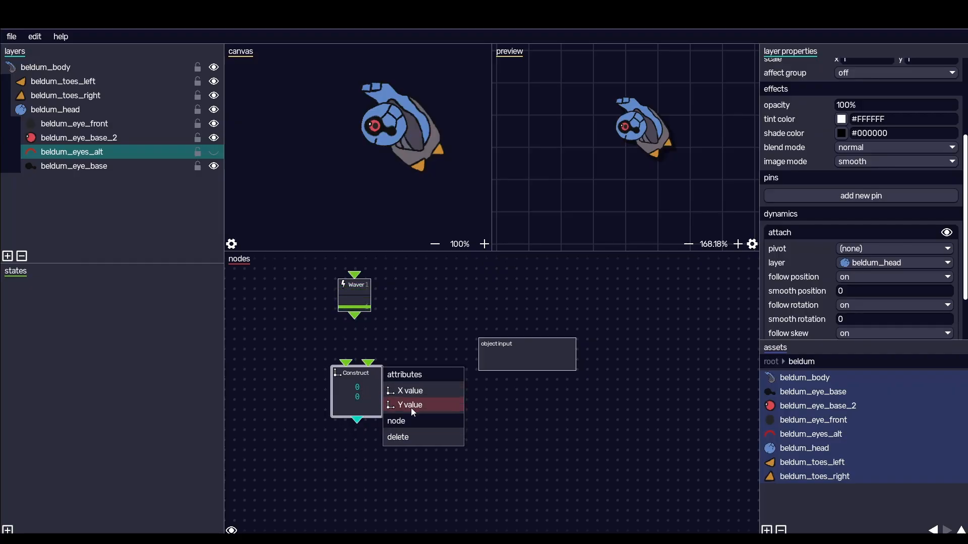
{"action": "left_click", "coordinate": [357, 317]}
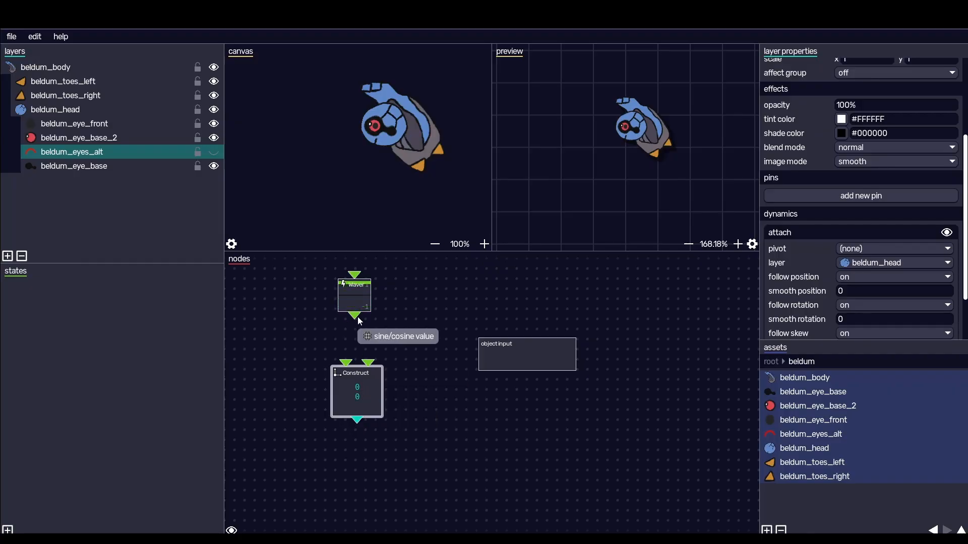
{"action": "left_click_drag", "start_coordinate": [356, 316], "coordinate": [346, 365]}
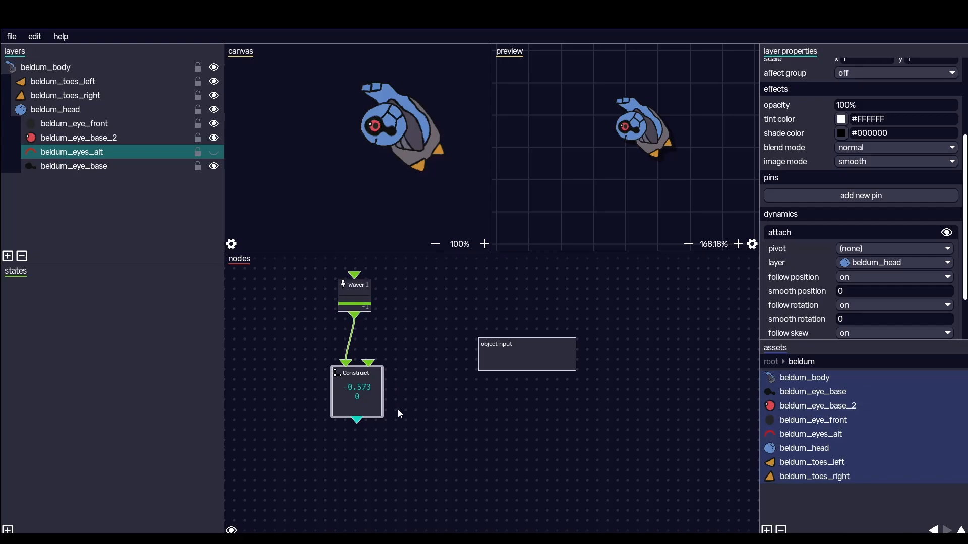
{"action": "left_click_drag", "start_coordinate": [355, 317], "coordinate": [369, 364]}
{"action": "left_click", "coordinate": [363, 352]}
{"action": "left_click", "coordinate": [365, 347]}
{"action": "key", "text": "Delete"}
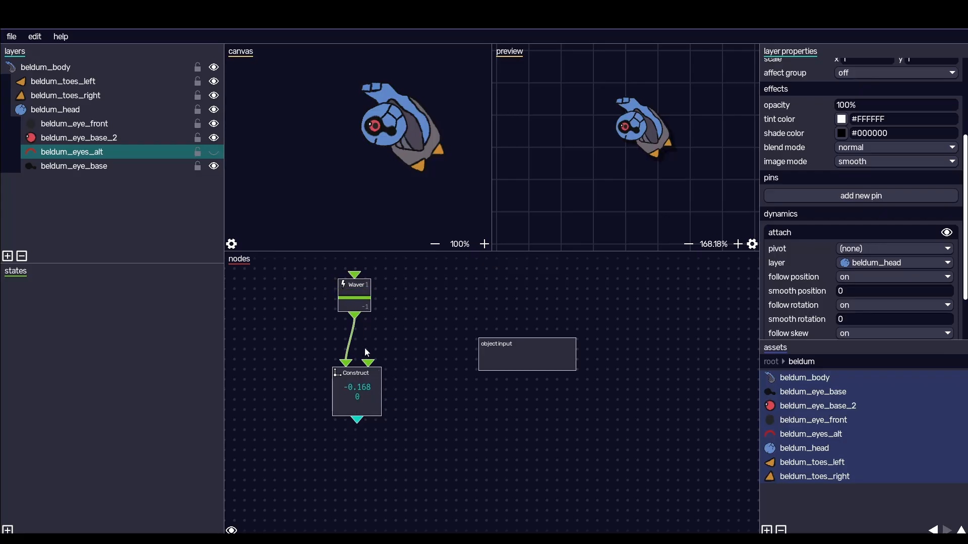
Connect the Waver's output to the Construct node's Y value input as well and align Construct under the Waver
{"action": "left_click_drag", "start_coordinate": [354, 316], "coordinate": [369, 364]}
{"action": "left_click", "coordinate": [362, 376]}
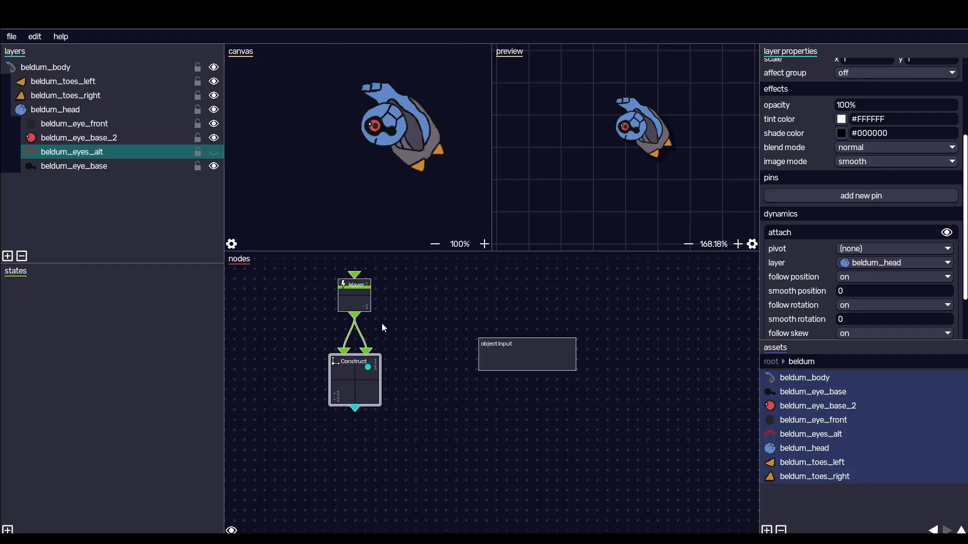
{"action": "left_click", "coordinate": [356, 304]}
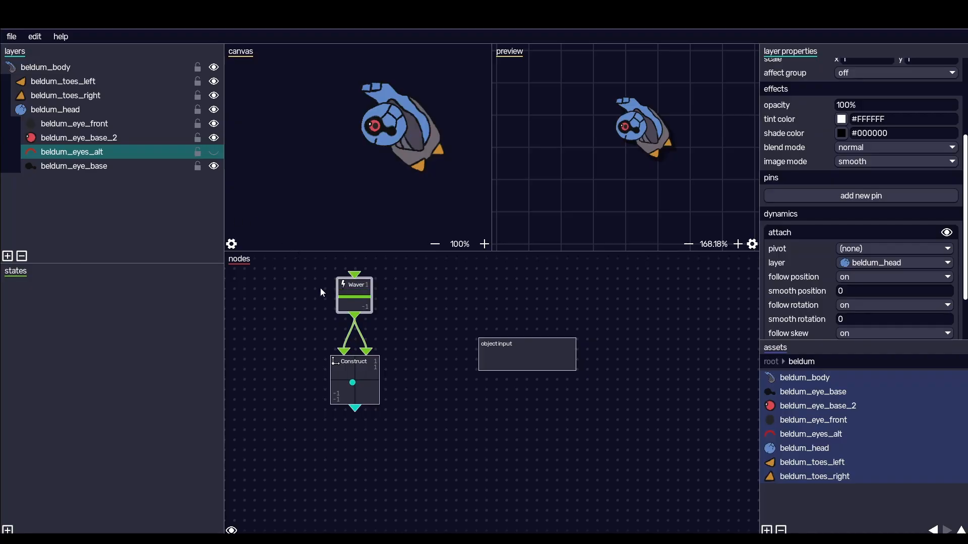
{"action": "left_click", "coordinate": [50, 64]}
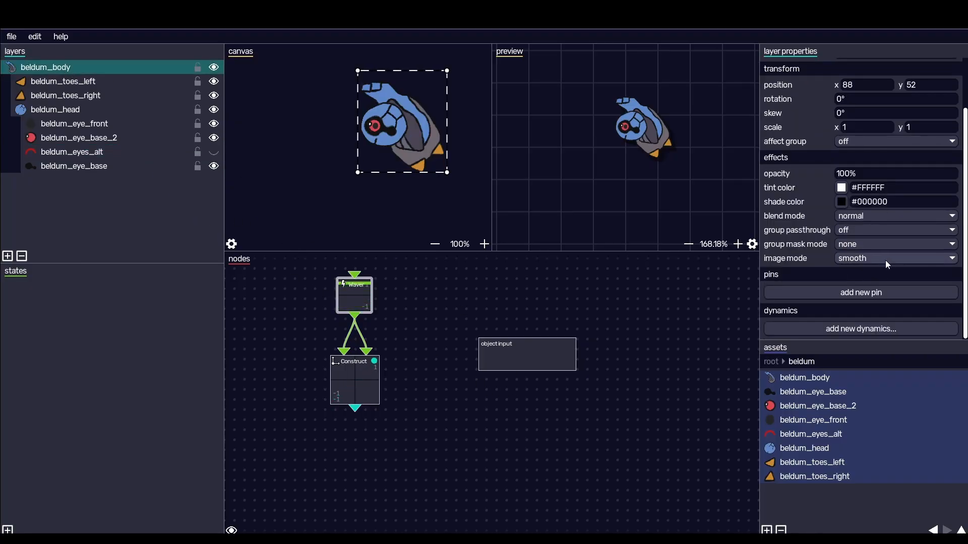
{"action": "left_click", "coordinate": [845, 330]}
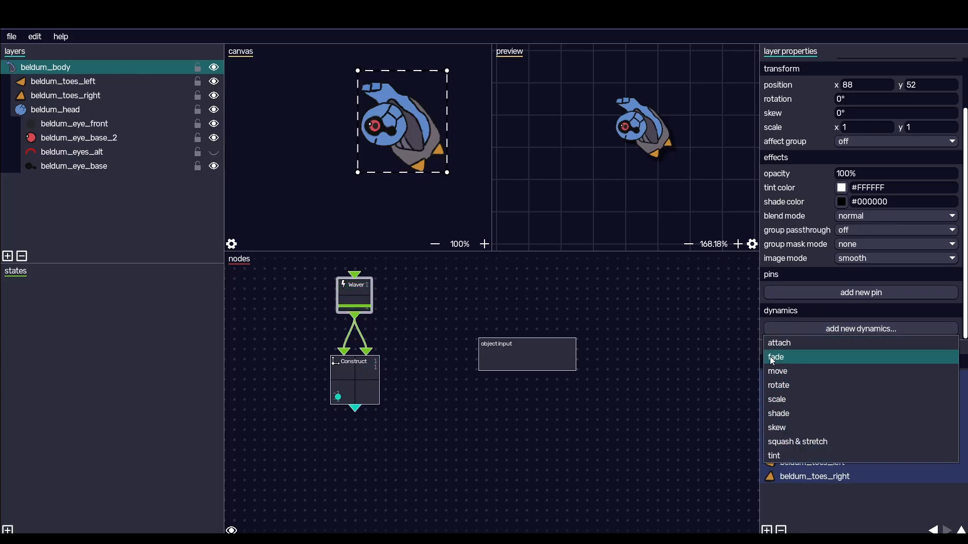
{"action": "left_click", "coordinate": [799, 371]}
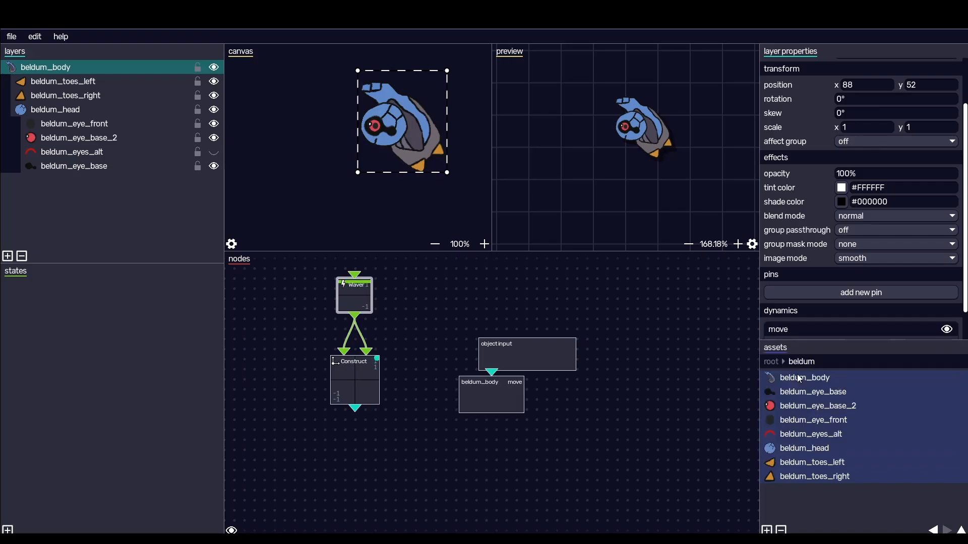
{"action": "scroll", "coordinate": [802, 302], "scroll_direction": "down", "scroll_amount": 2}
{"action": "right_click", "coordinate": [794, 293]}
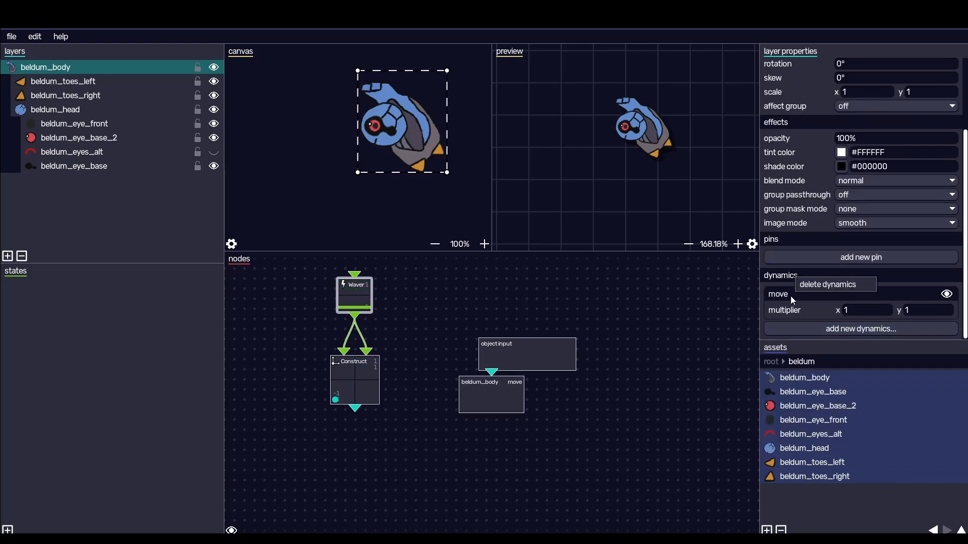
{"action": "left_click", "coordinate": [824, 284]}
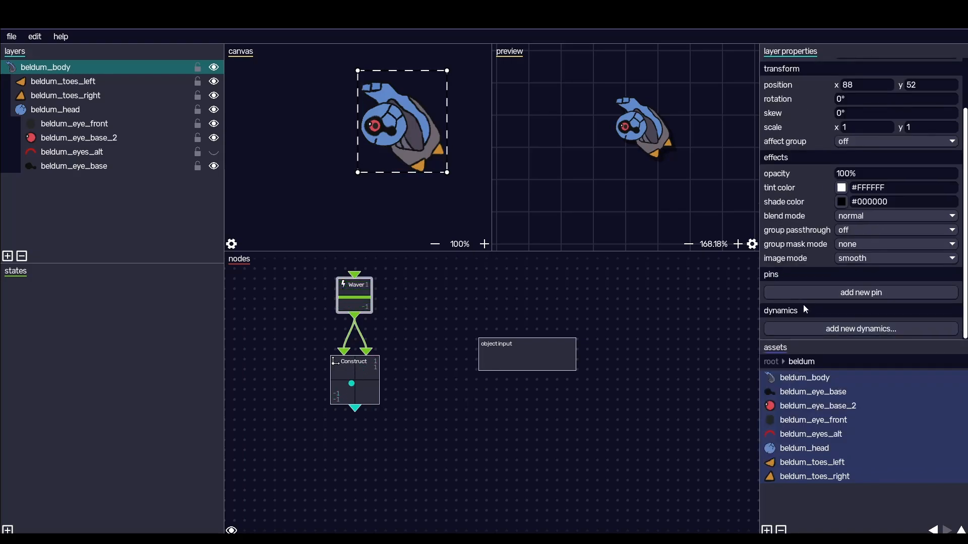
Add a move dynamic to the beldum_body layer
{"action": "left_click", "coordinate": [813, 331]}
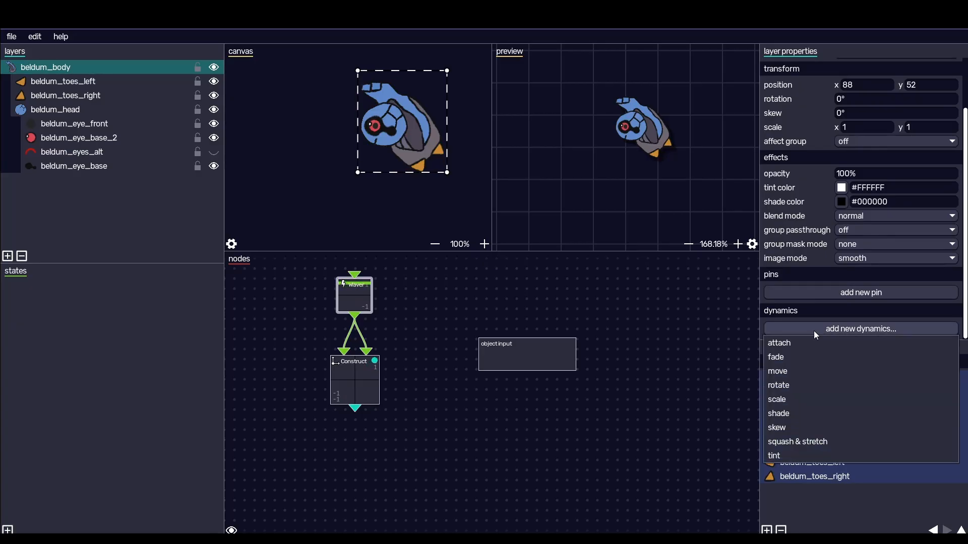
{"action": "left_click", "coordinate": [795, 373]}
{"action": "scroll", "coordinate": [857, 323], "scroll_direction": "down", "scroll_amount": 1}
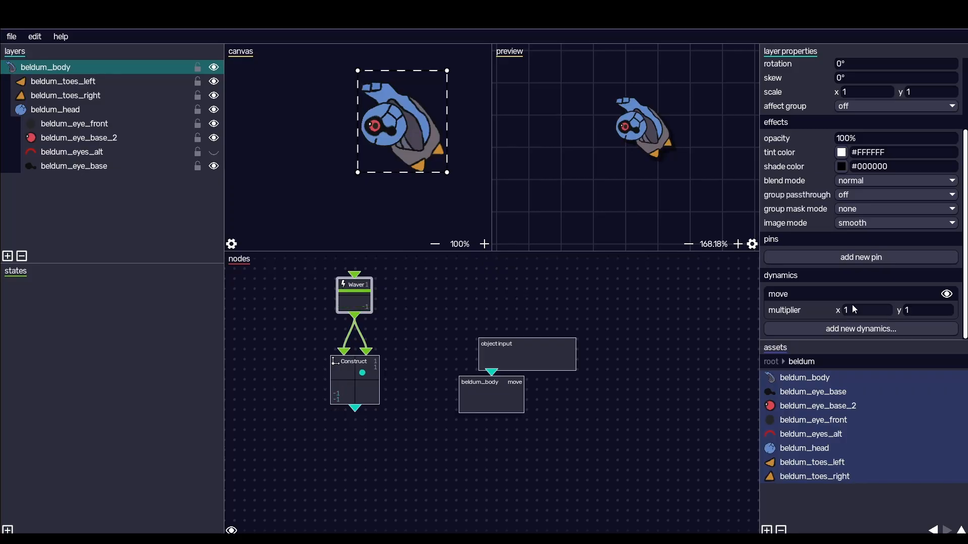
Place the beldum_body move node below Construct and connect the Construct output to its input
{"action": "left_click_drag", "start_coordinate": [486, 395], "coordinate": [361, 484]}
{"action": "left_click_drag", "start_coordinate": [355, 410], "coordinate": [358, 453]}
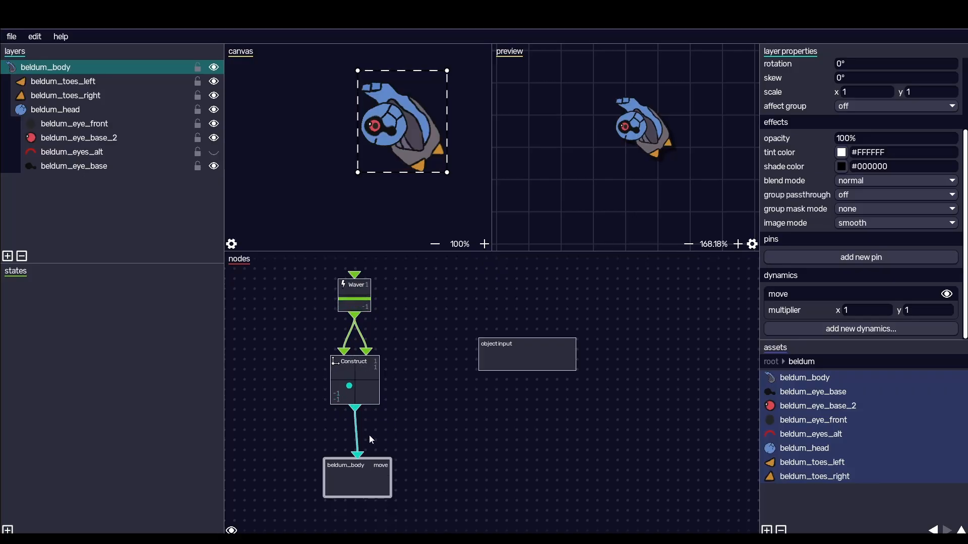
{"action": "left_click_drag", "start_coordinate": [370, 464], "coordinate": [365, 466]}
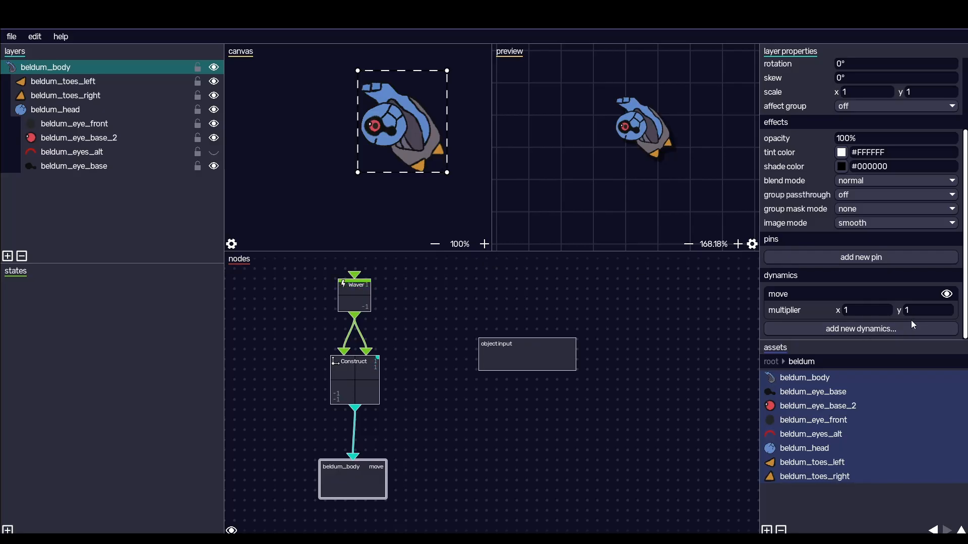
Set the y multiplier of beldum_body's move dynamic to 10
{"action": "left_click", "coordinate": [898, 311]}
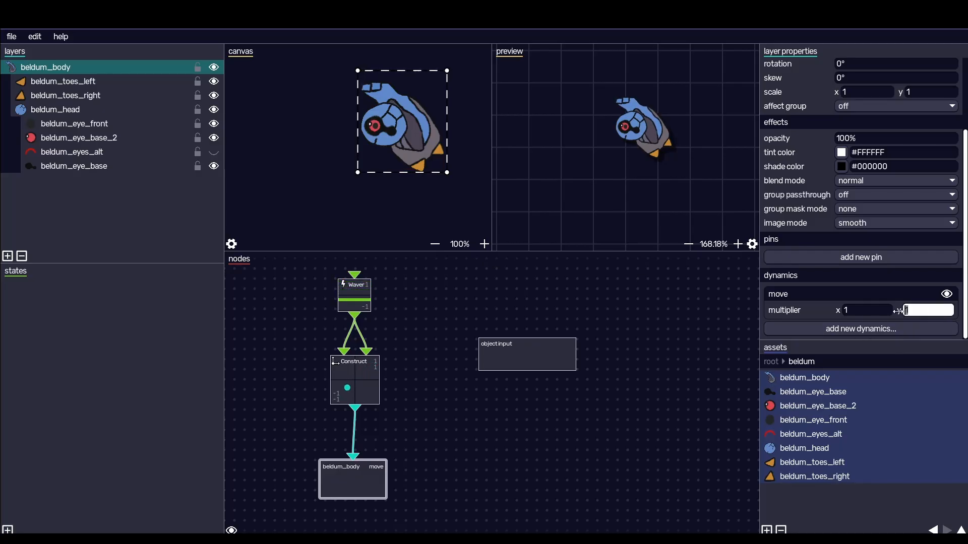
{"action": "type", "text": "10"}
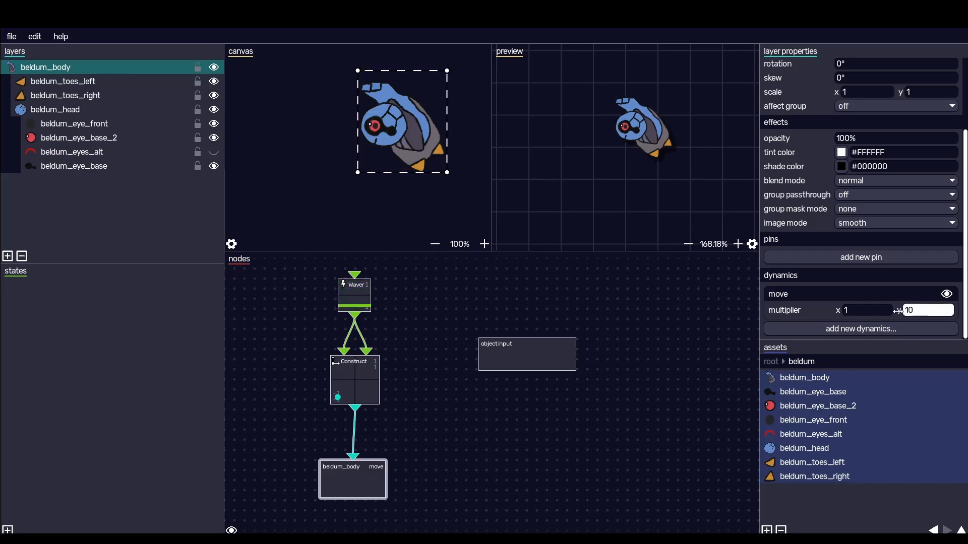
{"action": "key", "text": "Return"}
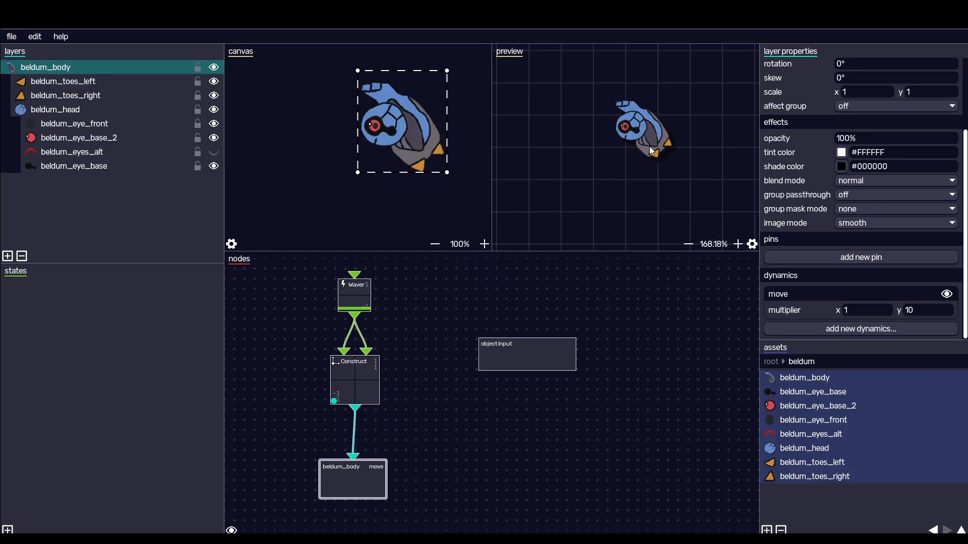
Add an attach dynamic to the beldum_head layer with beldum_body as the layer it follows
{"action": "left_click", "coordinate": [55, 111]}
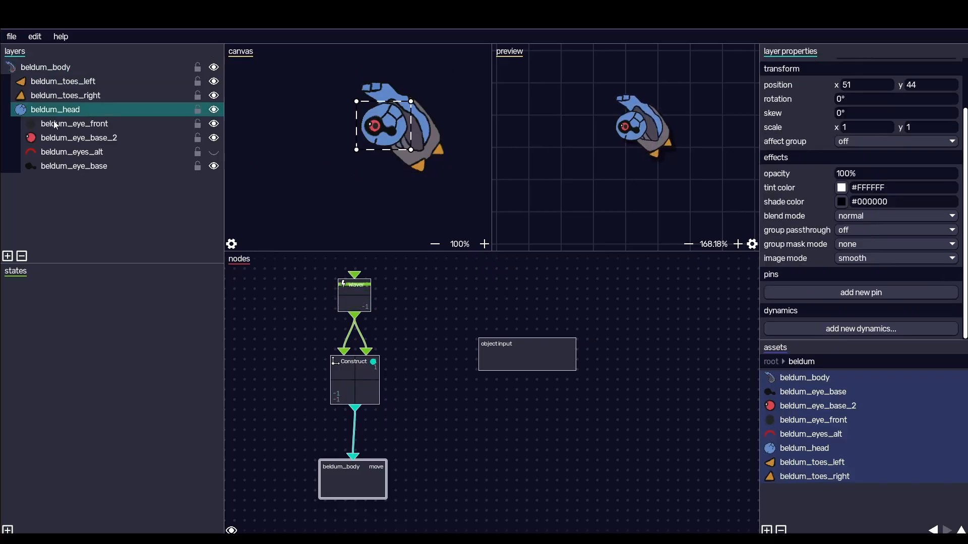
{"action": "scroll", "coordinate": [848, 285], "scroll_direction": "up", "scroll_amount": 3}
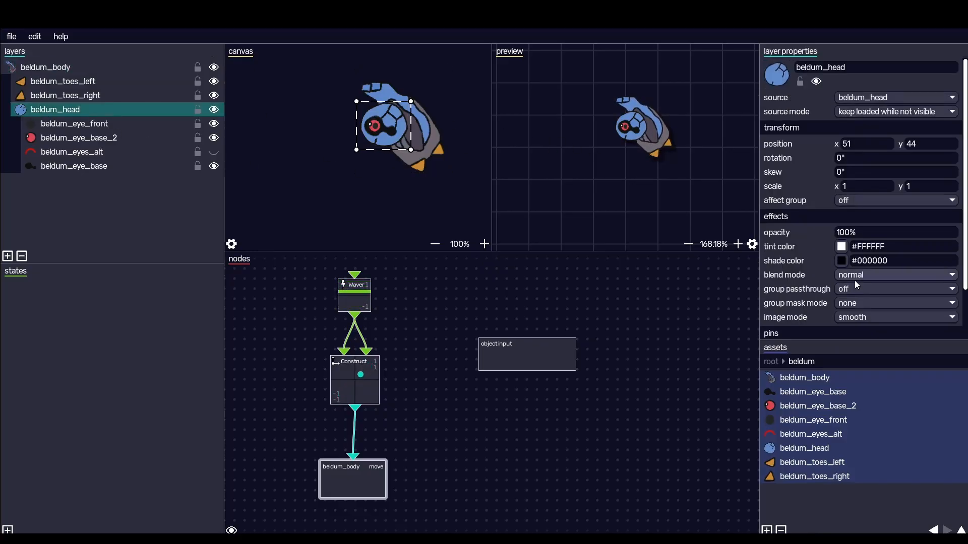
{"action": "scroll", "coordinate": [857, 264], "scroll_direction": "down", "scroll_amount": 3}
{"action": "left_click", "coordinate": [815, 329]}
{"action": "left_click", "coordinate": [808, 340]}
{"action": "scroll", "coordinate": [848, 297], "scroll_direction": "down", "scroll_amount": 3}
{"action": "left_click", "coordinate": [886, 229]}
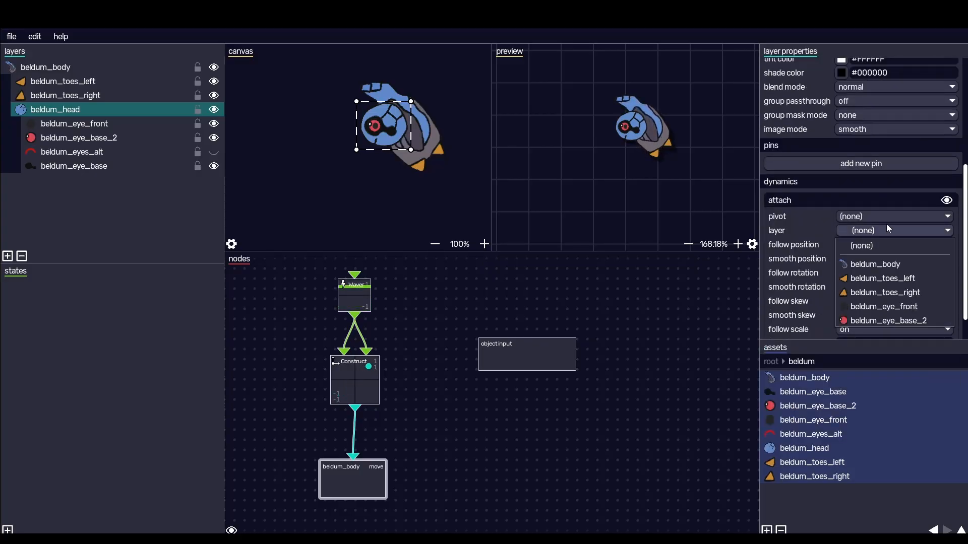
{"action": "left_click", "coordinate": [875, 265]}
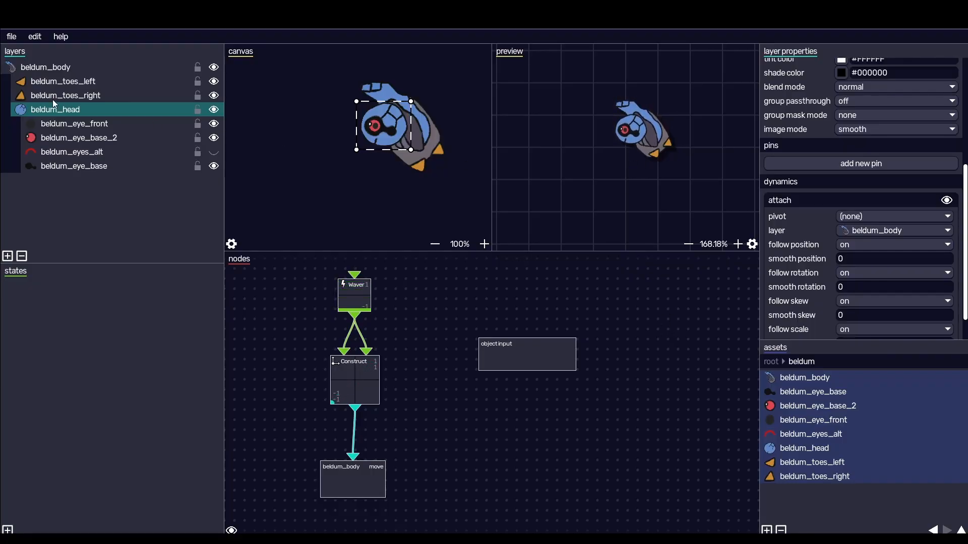
Add an attach dynamic to the beldum_toes_left layer with beldum_body as the layer it follows
{"action": "left_click", "coordinate": [418, 165]}
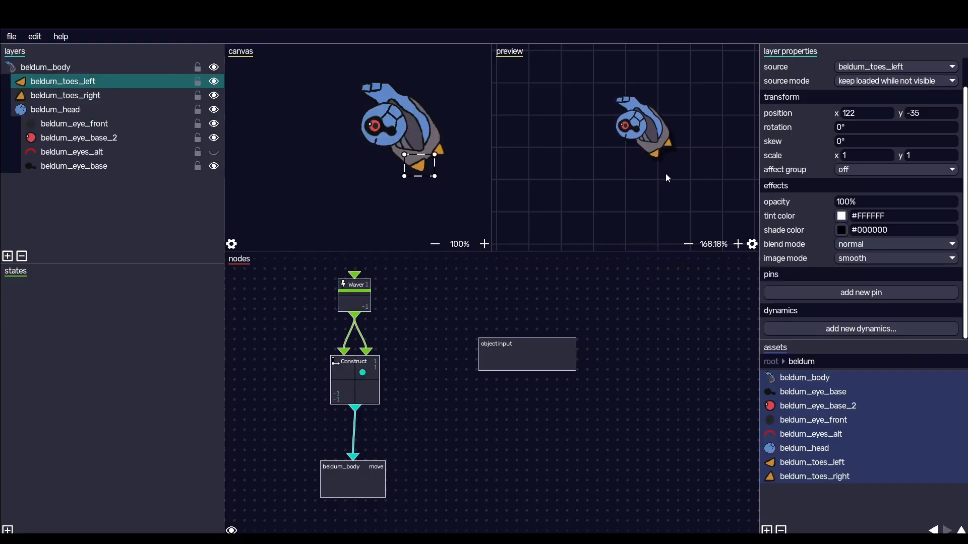
{"action": "left_click", "coordinate": [825, 327]}
{"action": "left_click", "coordinate": [806, 347]}
{"action": "scroll", "coordinate": [848, 302], "scroll_direction": "down", "scroll_amount": 2}
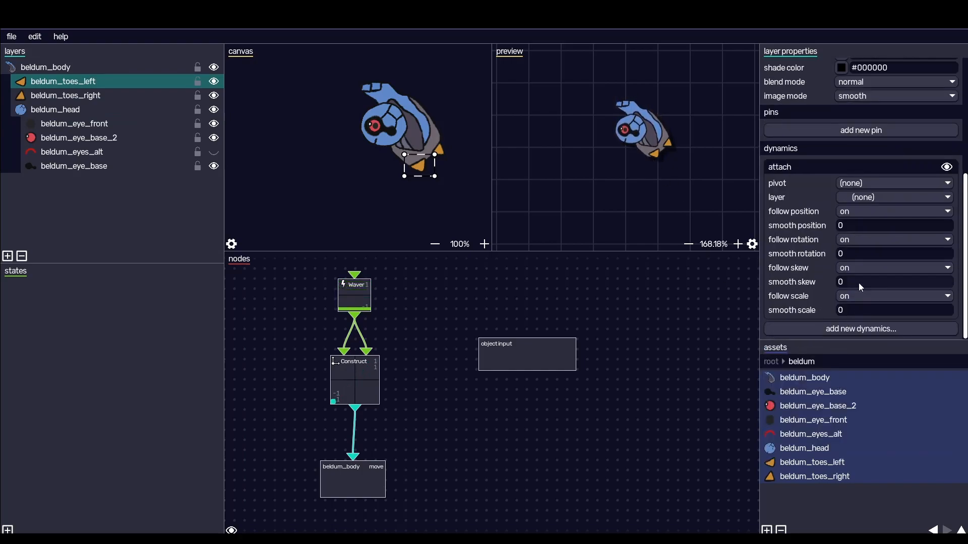
{"action": "left_click", "coordinate": [855, 202]}
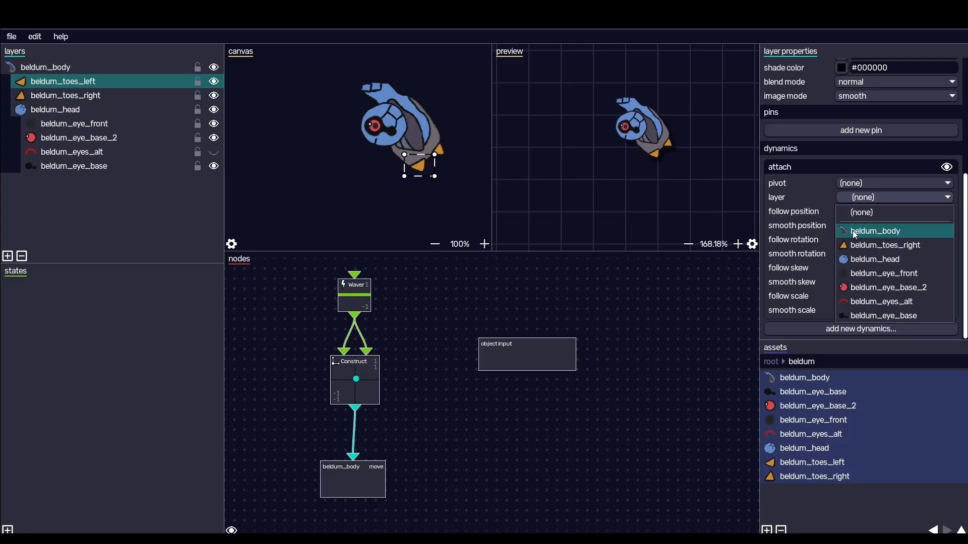
{"action": "left_click", "coordinate": [859, 232]}
Add an attach dynamic to the beldum_toes_right layer with beldum_toes_left as the layer it follows
{"action": "left_click", "coordinate": [95, 96]}
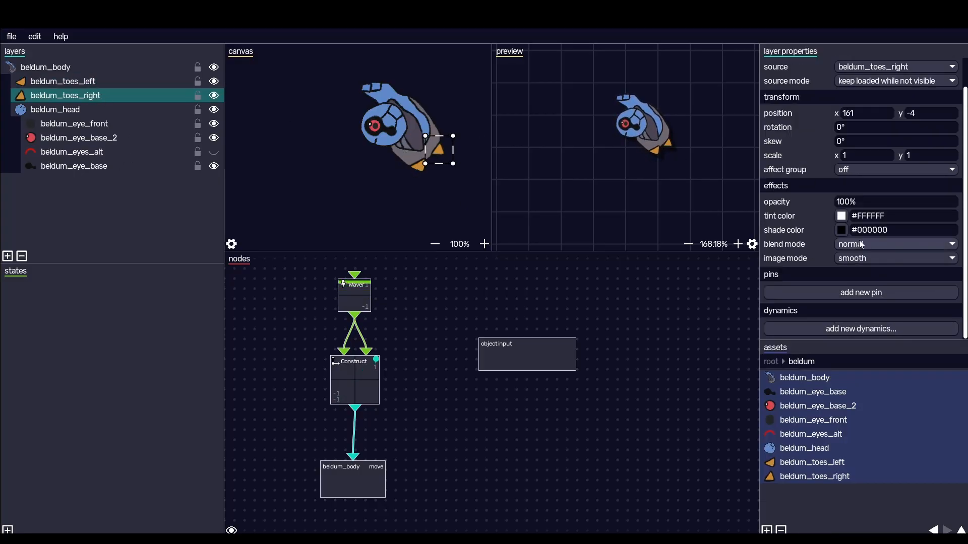
{"action": "left_click", "coordinate": [832, 328]}
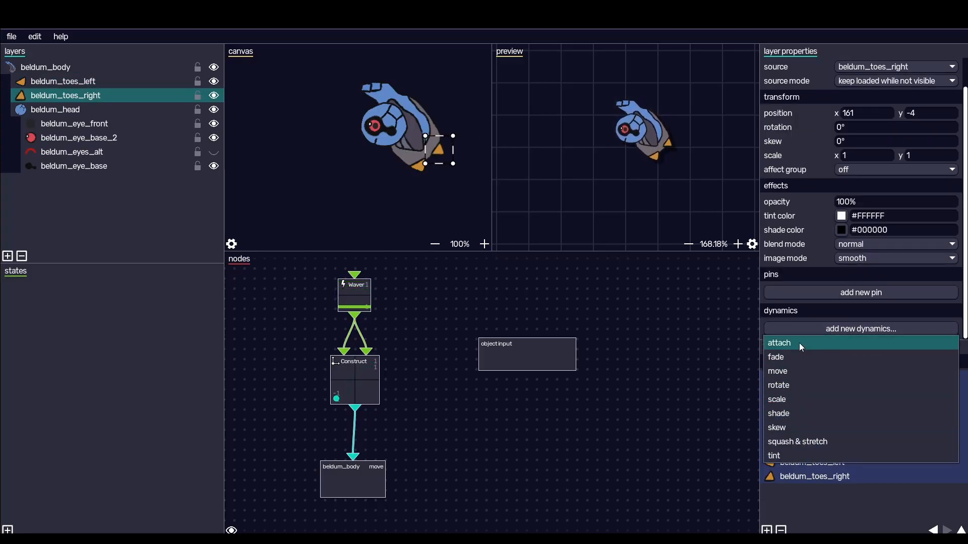
{"action": "left_click", "coordinate": [800, 342]}
{"action": "scroll", "coordinate": [833, 318], "scroll_direction": "down", "scroll_amount": 3}
{"action": "left_click", "coordinate": [863, 231]}
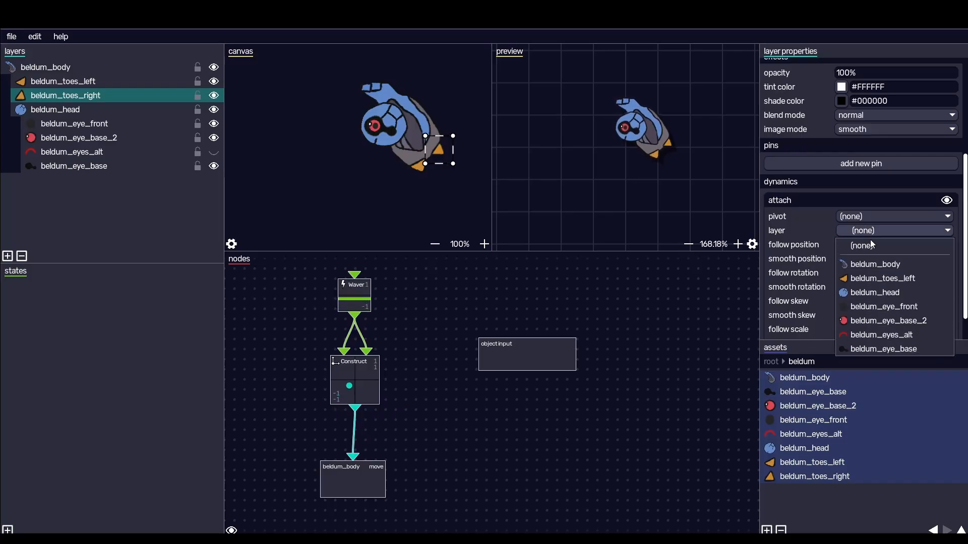
{"action": "left_click", "coordinate": [879, 277]}
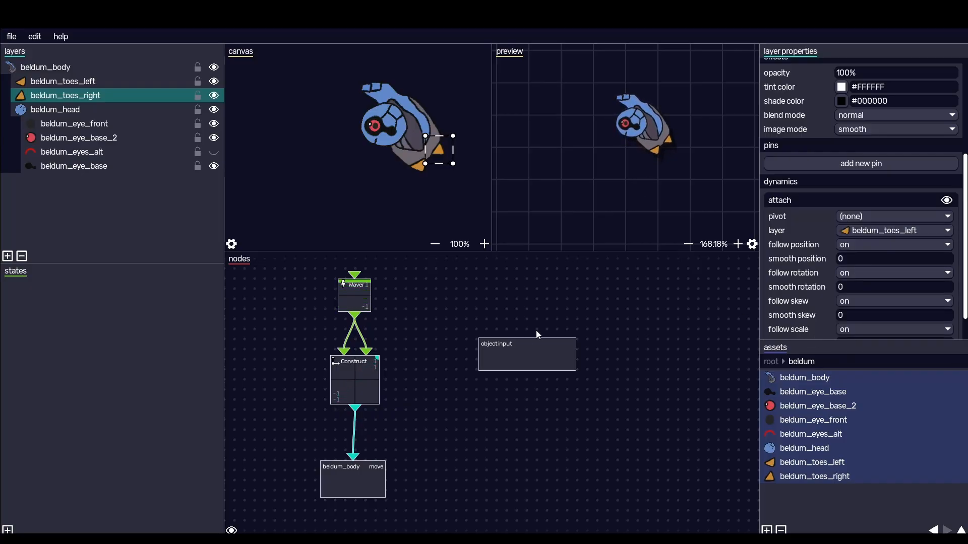
Set the y multiplier of beldum_body's move dynamic to 100
{"action": "left_click", "coordinate": [346, 479]}
{"action": "left_click", "coordinate": [74, 65]}
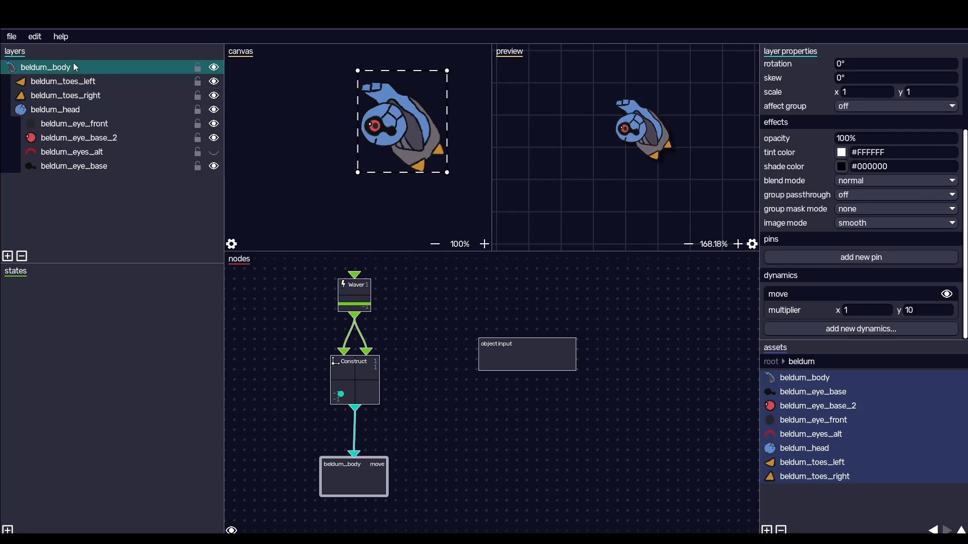
{"action": "left_click", "coordinate": [921, 309]}
{"action": "type", "text": "0"}
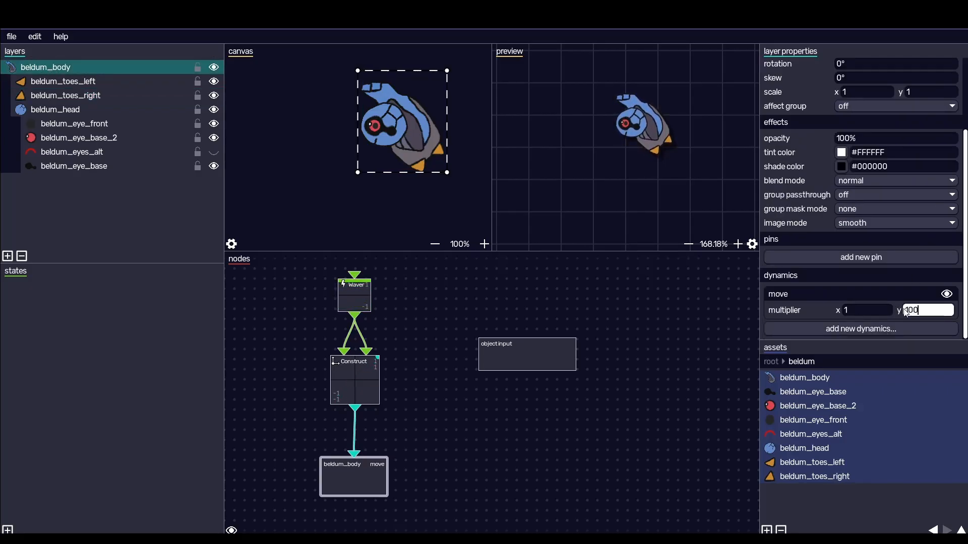
{"action": "key", "text": "Return"}
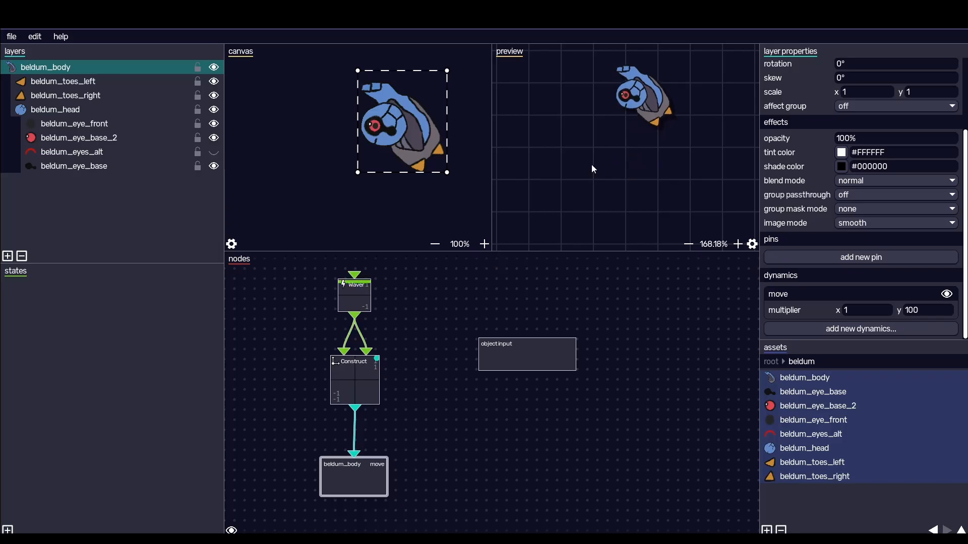
Try an amount of 5 on the Waver node and return it to 1
{"action": "right_click", "coordinate": [361, 299]}
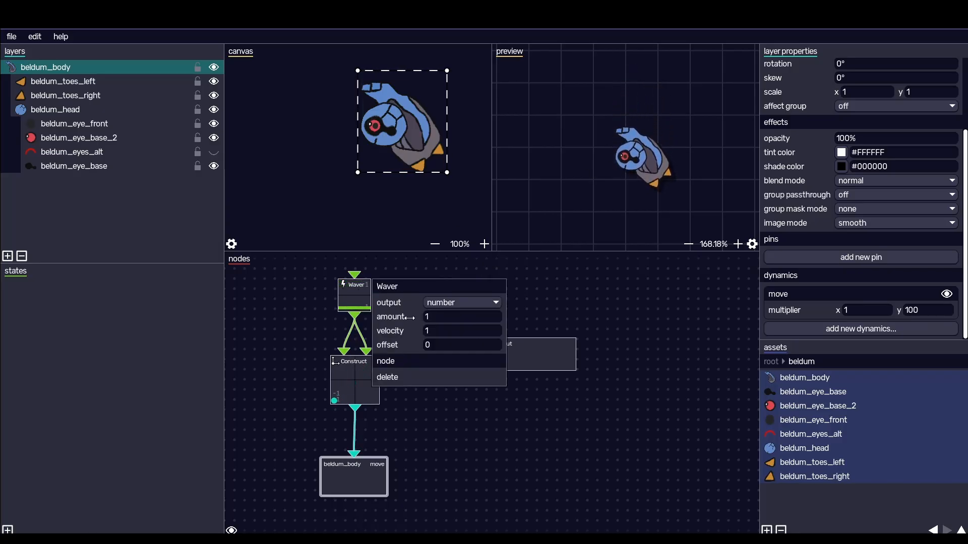
{"action": "left_click", "coordinate": [439, 320]}
{"action": "type", "text": "5"}
{"action": "key", "text": "Return"}
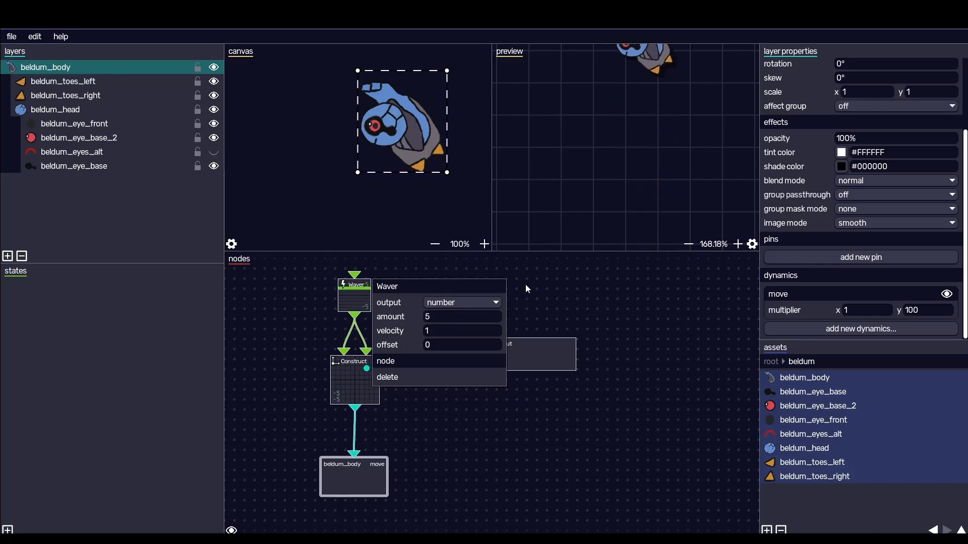
{"action": "left_click", "coordinate": [435, 319]}
{"action": "type", "text": "1"}
{"action": "key", "text": "Return"}
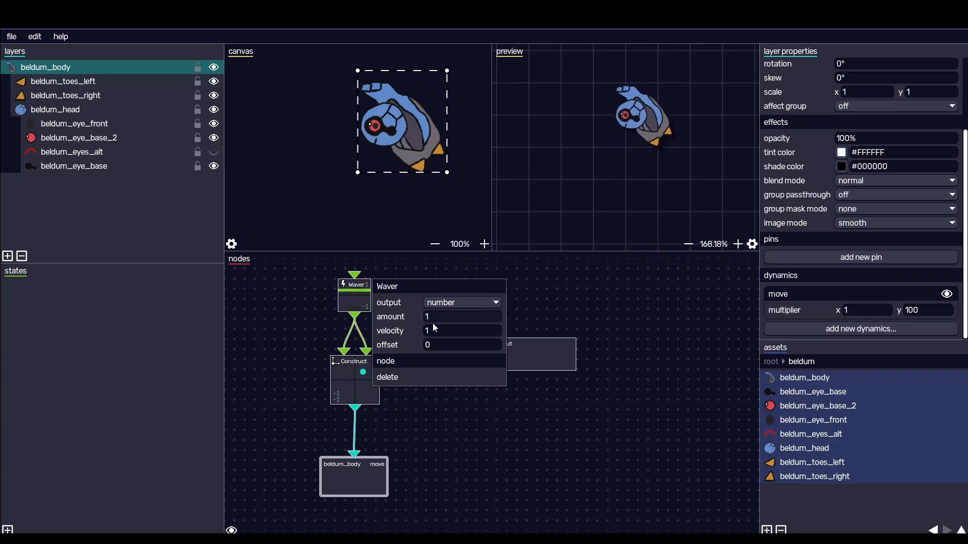
Try a velocity of 10 on the Waver node and return it to 1
{"action": "left_click", "coordinate": [426, 332]}
{"action": "type", "text": "10"}
{"action": "key", "text": "Return"}
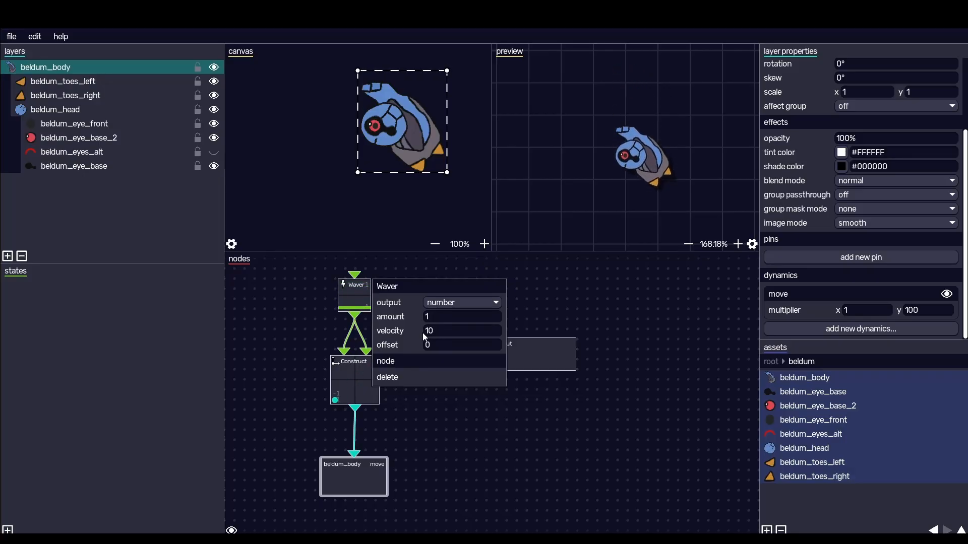
{"action": "left_click_drag", "start_coordinate": [439, 331], "coordinate": [426, 332]}
{"action": "key", "text": "Return"}
{"action": "left_click", "coordinate": [439, 331]}
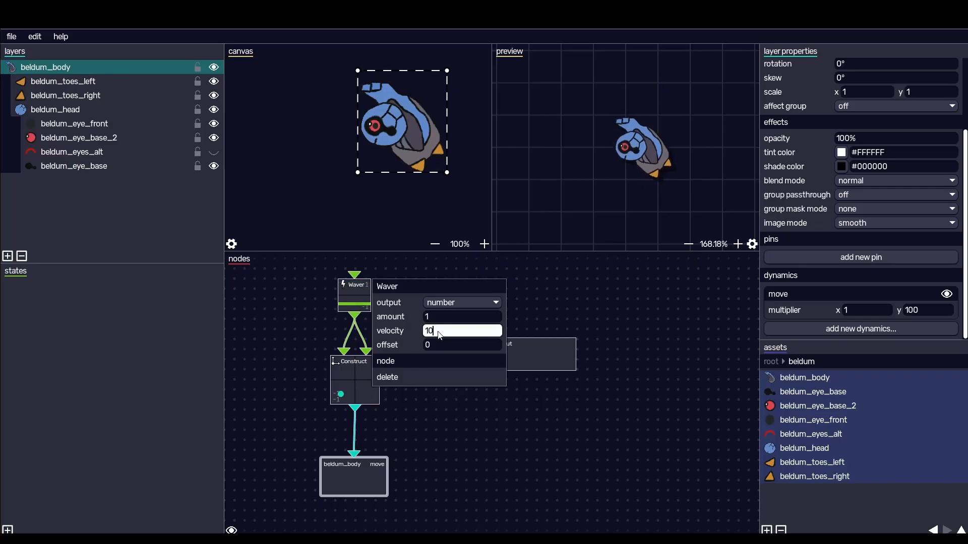
{"action": "key", "text": "BackSpace"}
{"action": "key", "text": "Return"}
{"action": "left_click", "coordinate": [607, 314]}
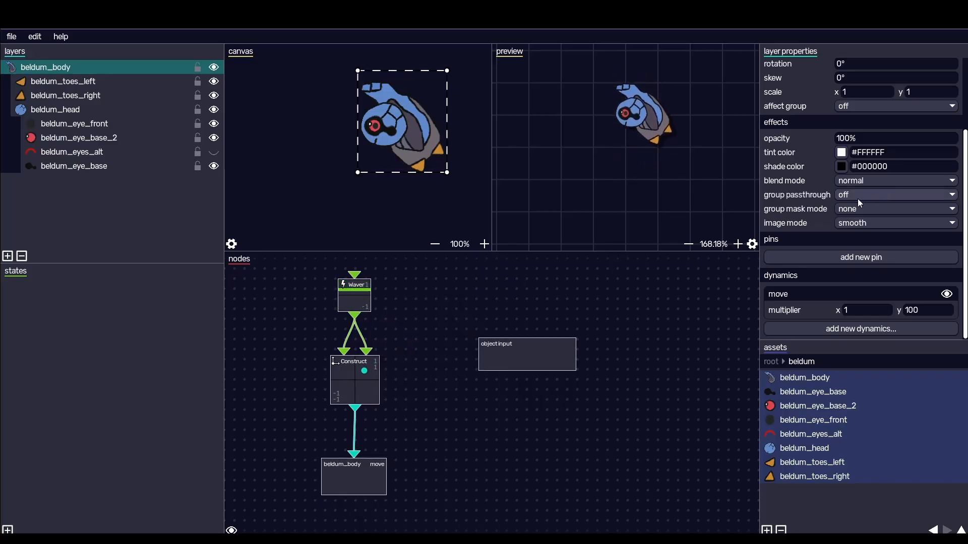
Examine the beldum_head layer's properties and the attach dynamic of the beldum_eye_front layer
{"action": "left_click", "coordinate": [71, 124]}
{"action": "left_click", "coordinate": [69, 114]}
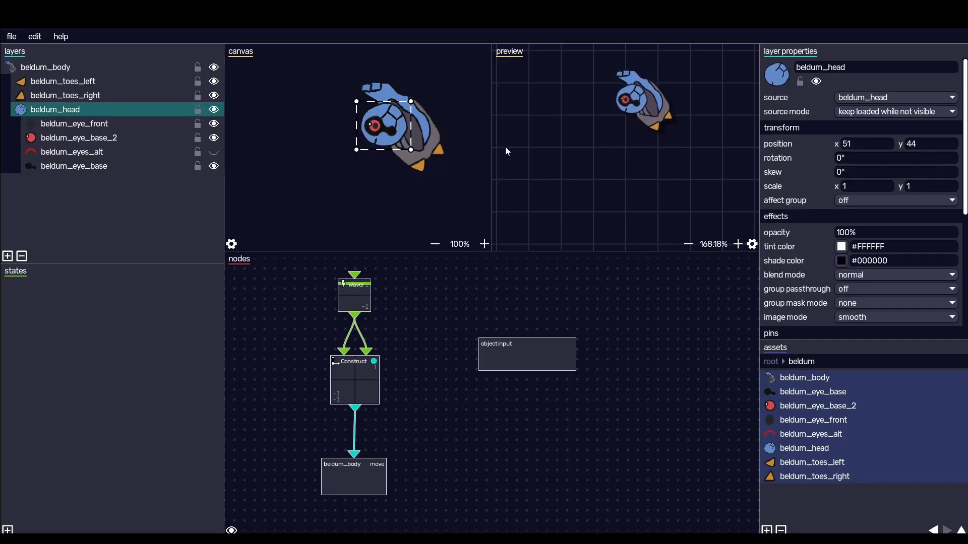
{"action": "left_click", "coordinate": [360, 191]}
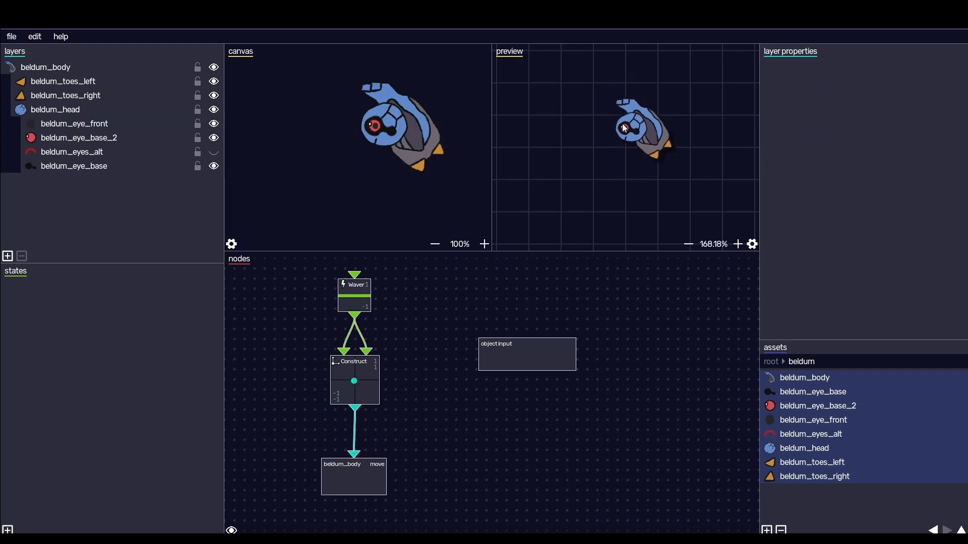
{"action": "left_click", "coordinate": [55, 113]}
{"action": "left_click", "coordinate": [96, 126]}
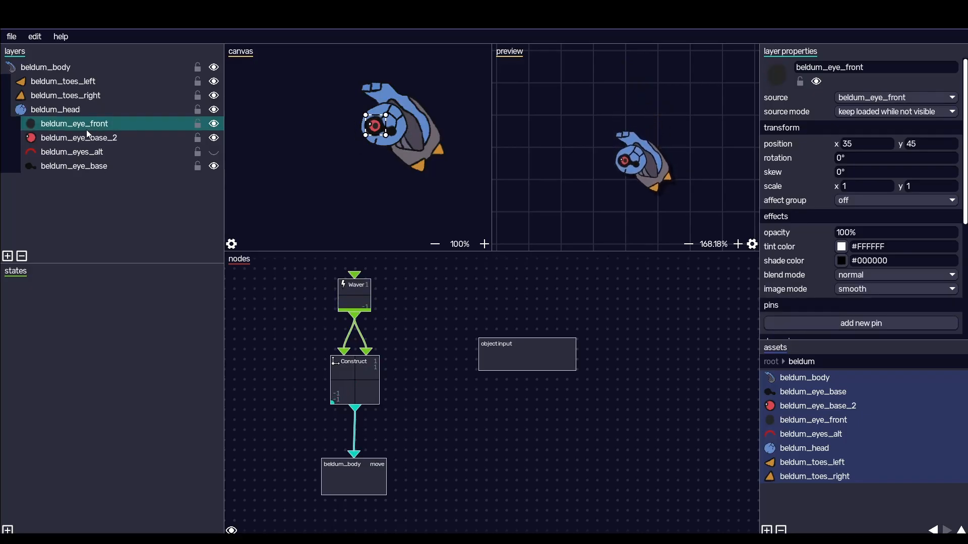
{"action": "scroll", "coordinate": [860, 313], "scroll_direction": "down", "scroll_amount": 4}
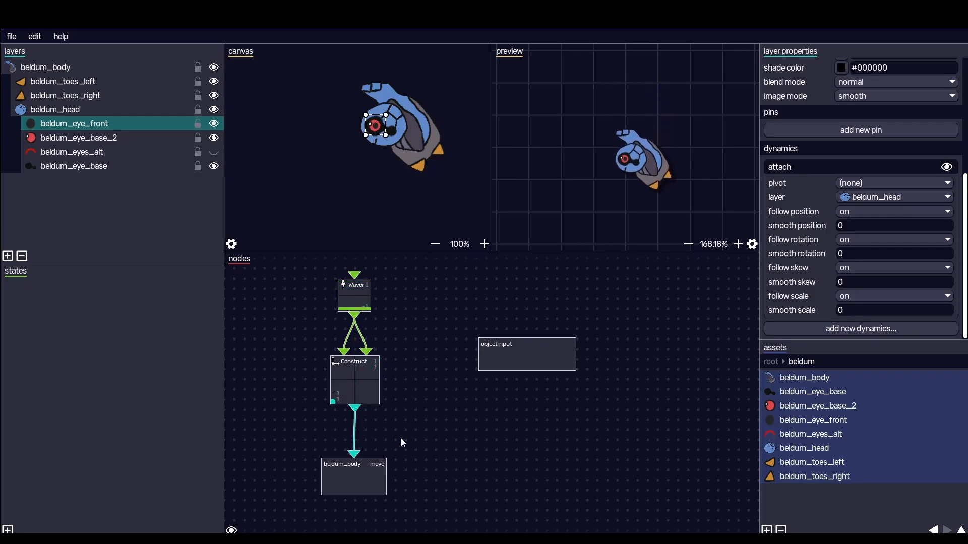
Turn on affect group in the beldum_head layer's transform
{"action": "left_click", "coordinate": [83, 110]}
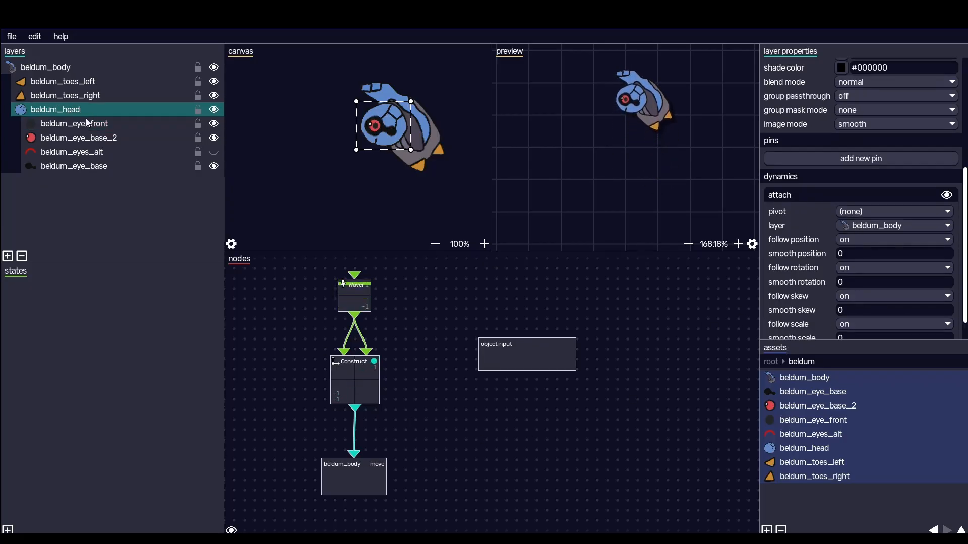
{"action": "scroll", "coordinate": [885, 181], "scroll_direction": "up", "scroll_amount": 5}
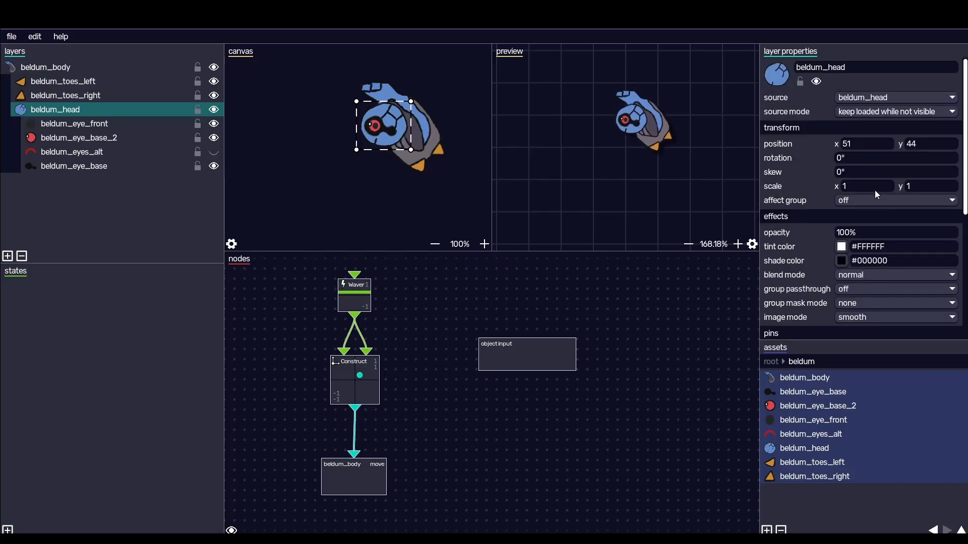
{"action": "left_click", "coordinate": [867, 203]}
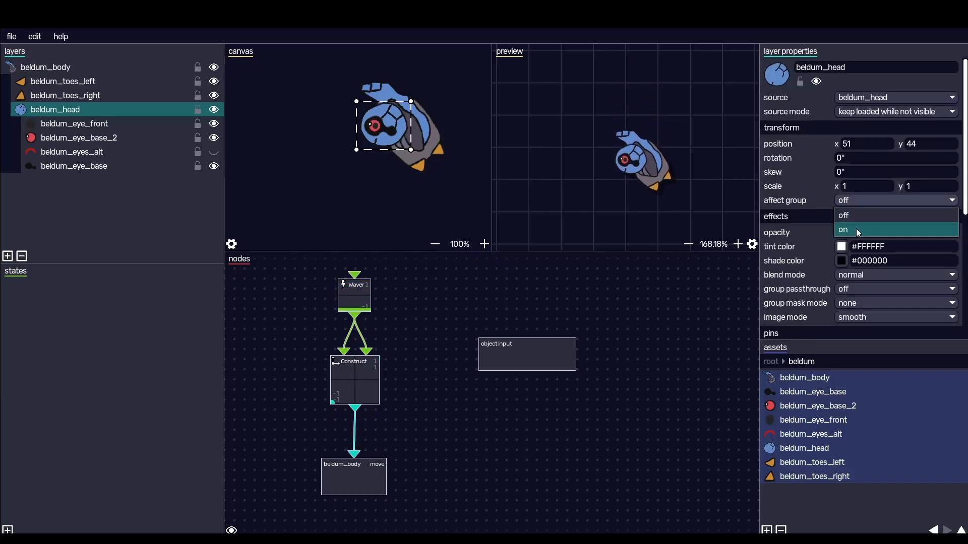
{"action": "left_click", "coordinate": [856, 230]}
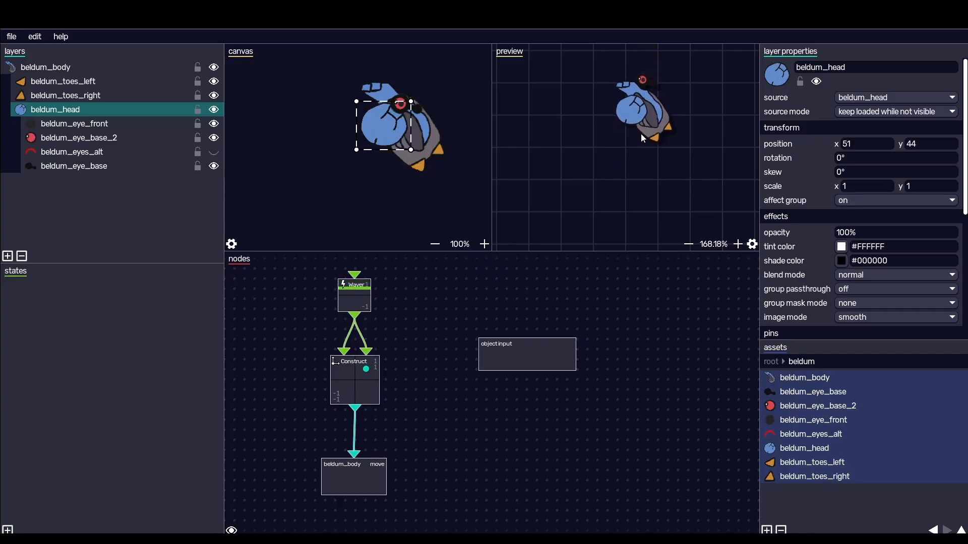
Move the displaced eye layers back onto the head on the canvas
{"action": "left_click", "coordinate": [407, 108]}
{"action": "left_click_drag", "start_coordinate": [408, 108], "coordinate": [376, 127]}
{"action": "left_click", "coordinate": [333, 141]}
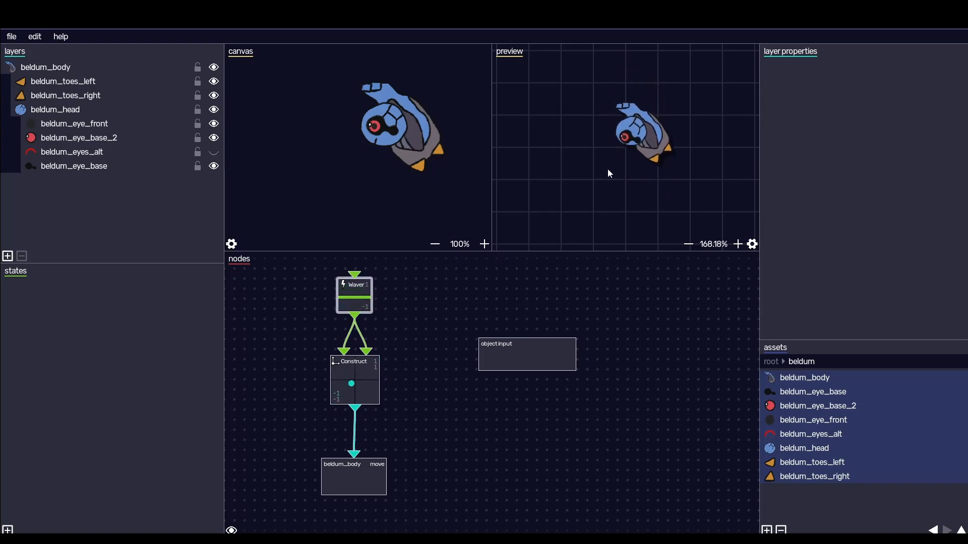
Turn off affect group in the beldum_head layer's transform
{"action": "left_click", "coordinate": [101, 110]}
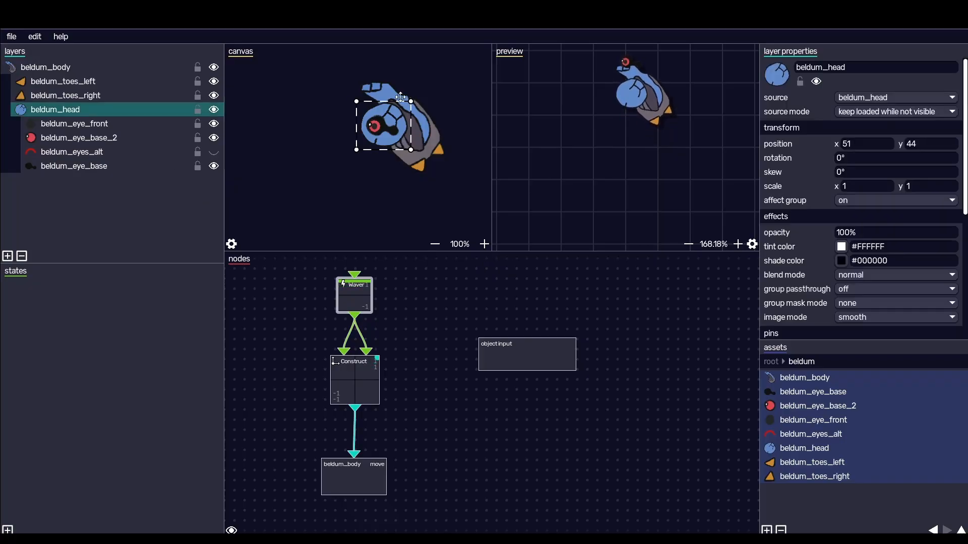
{"action": "left_click", "coordinate": [856, 201]}
{"action": "left_click", "coordinate": [856, 216]}
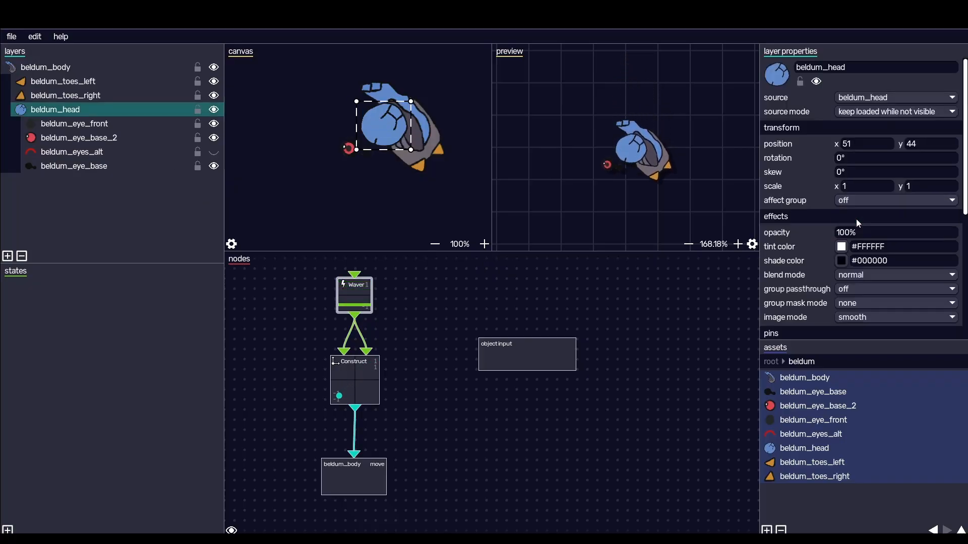
Reposition the eye layers on the head, placing beldum_eye_front at about x 32, y 40
{"action": "left_click", "coordinate": [450, 192]}
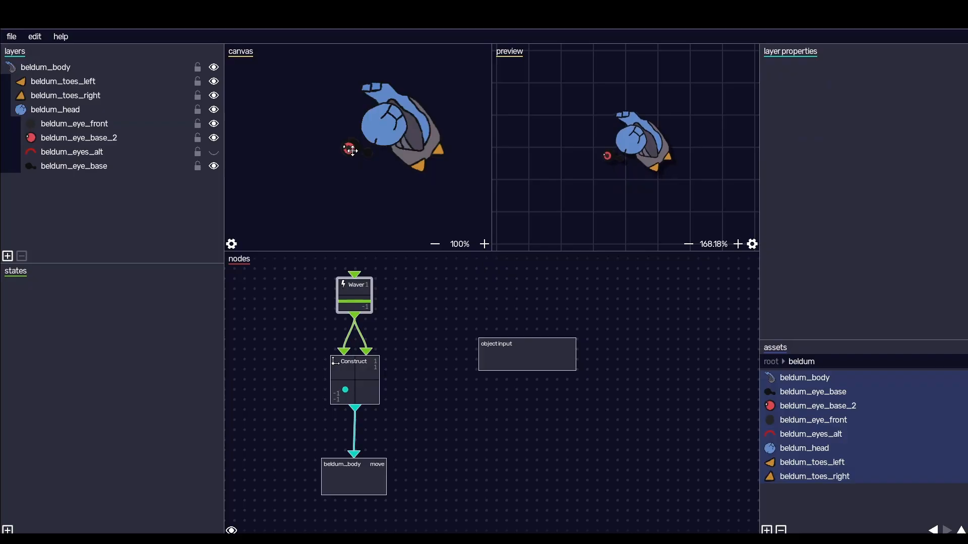
{"action": "left_click", "coordinate": [369, 154]}
{"action": "left_click", "coordinate": [370, 154]}
{"action": "left_click_drag", "start_coordinate": [349, 149], "coordinate": [377, 129]}
{"action": "left_click", "coordinate": [377, 129]}
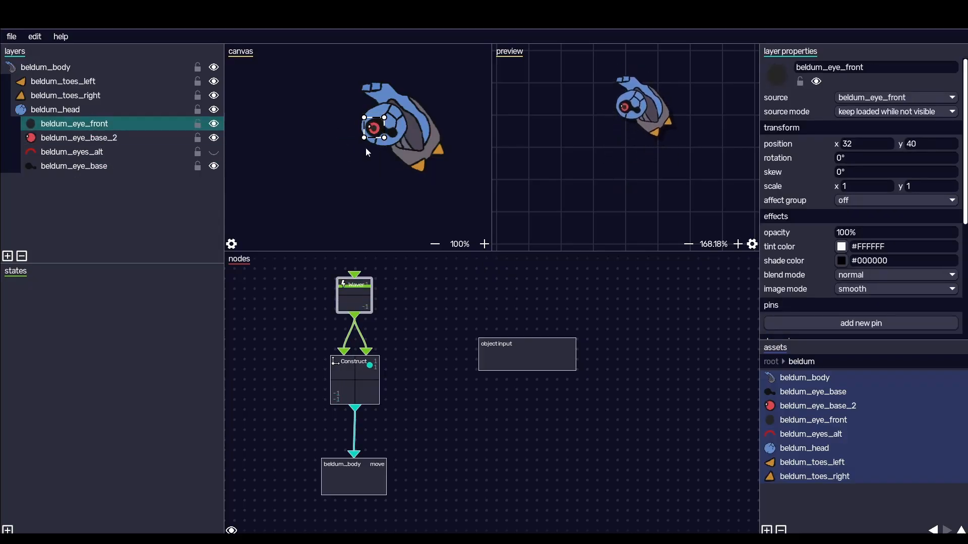
Check the properties of beldum_eyes_alt and beldum_eye_front, and enlarge the preview to 200%
{"action": "left_click", "coordinate": [385, 170]}
{"action": "left_click", "coordinate": [110, 147]}
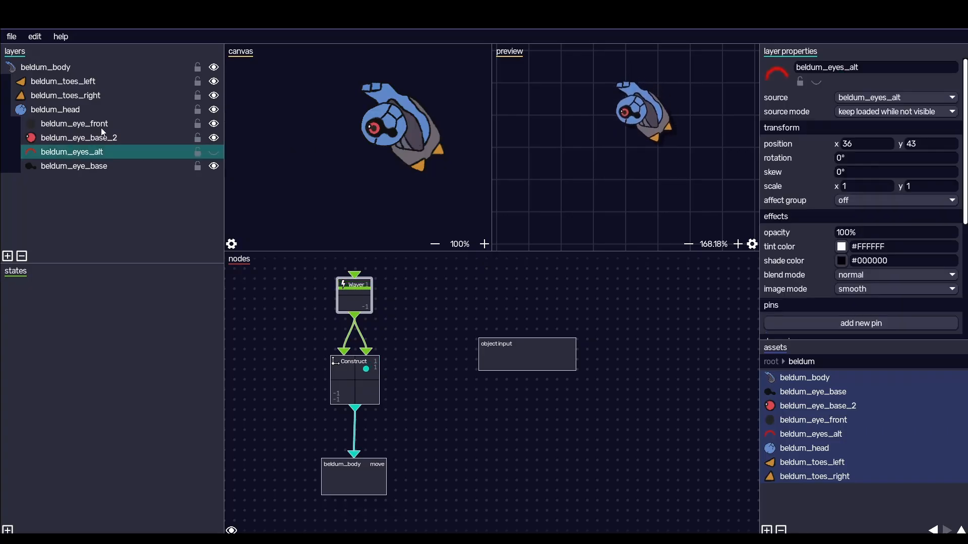
{"action": "left_click", "coordinate": [101, 126]}
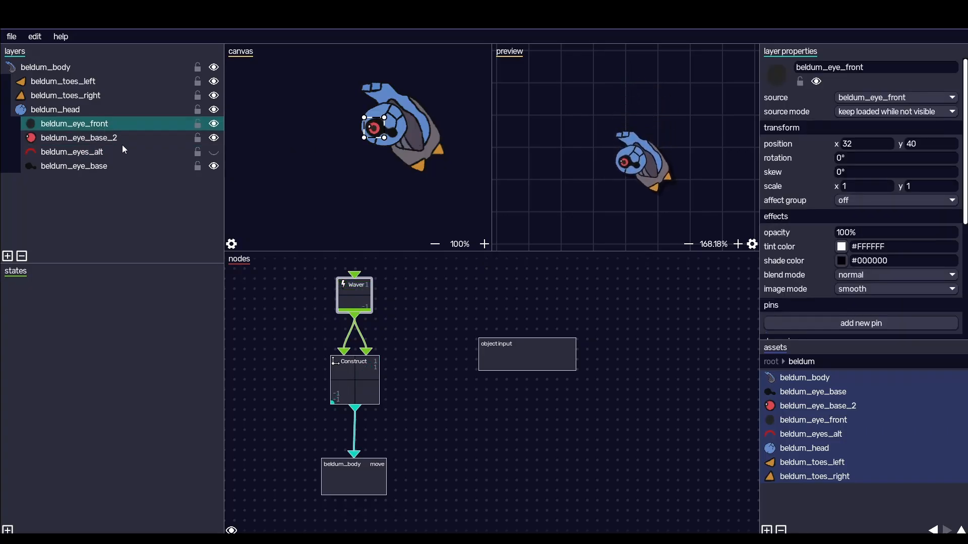
{"action": "scroll", "coordinate": [746, 218], "scroll_direction": "up", "scroll_amount": 2}
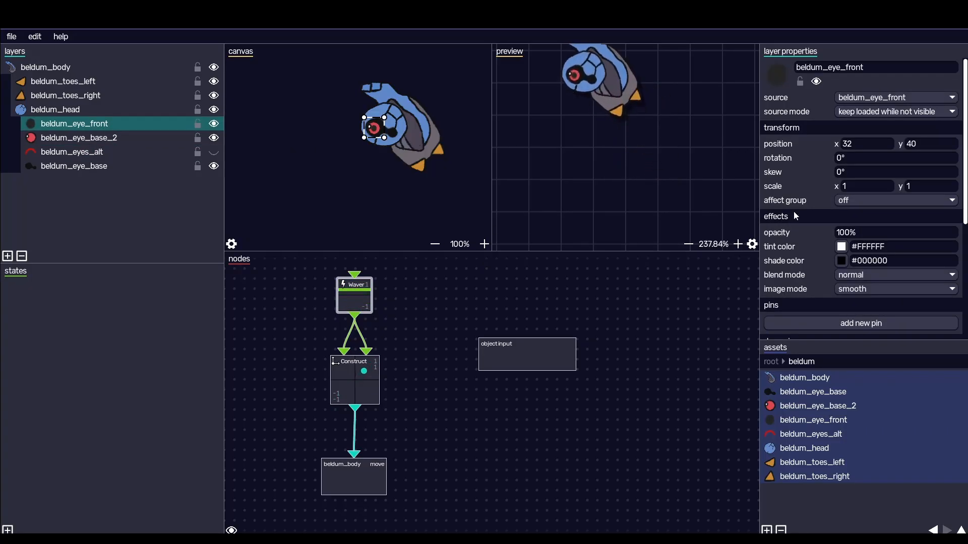
{"action": "scroll", "coordinate": [779, 225], "scroll_direction": "down", "scroll_amount": 1}
{"action": "scroll", "coordinate": [648, 161], "scroll_direction": "down", "scroll_amount": 1}
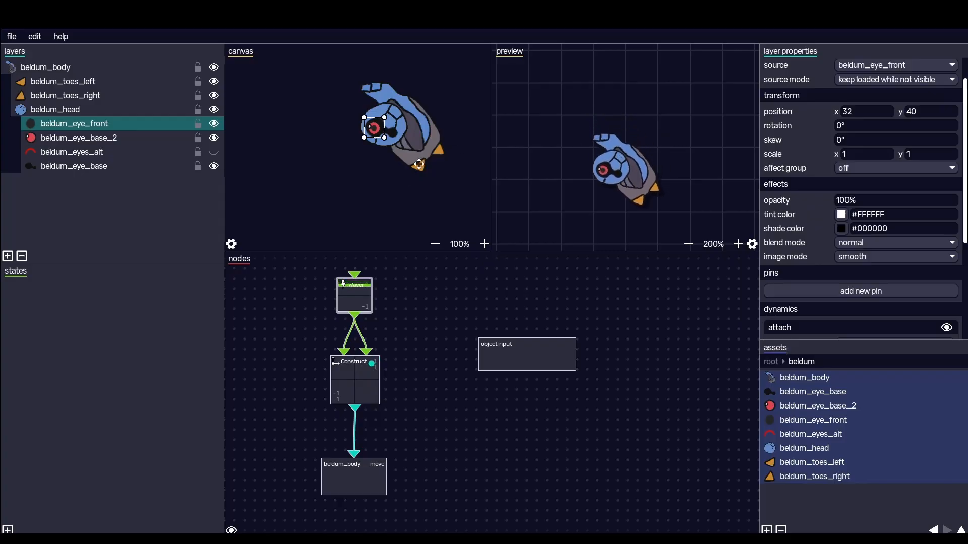
Deselect the layer and move the object input node farther away from the Construct node
{"action": "left_click", "coordinate": [624, 127]}
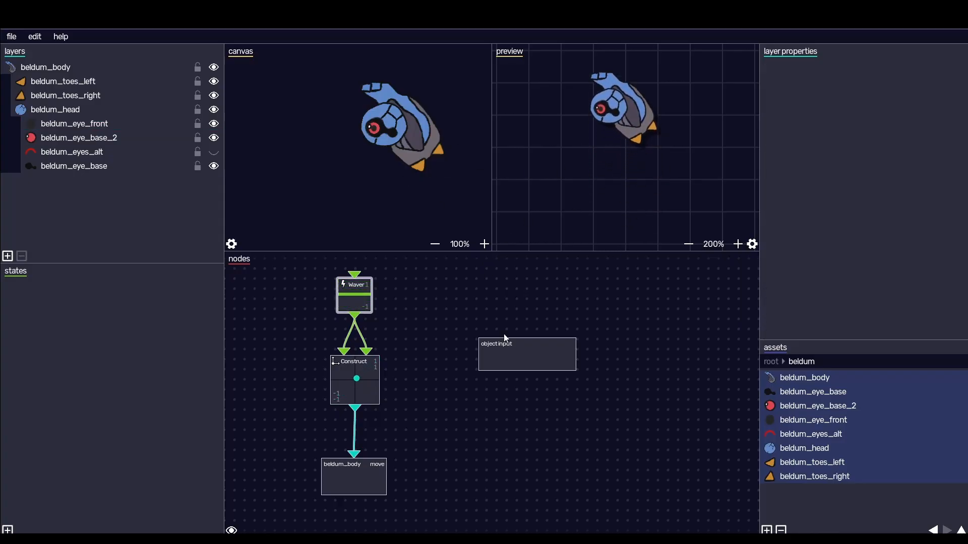
{"action": "left_click_drag", "start_coordinate": [534, 357], "coordinate": [606, 358]}
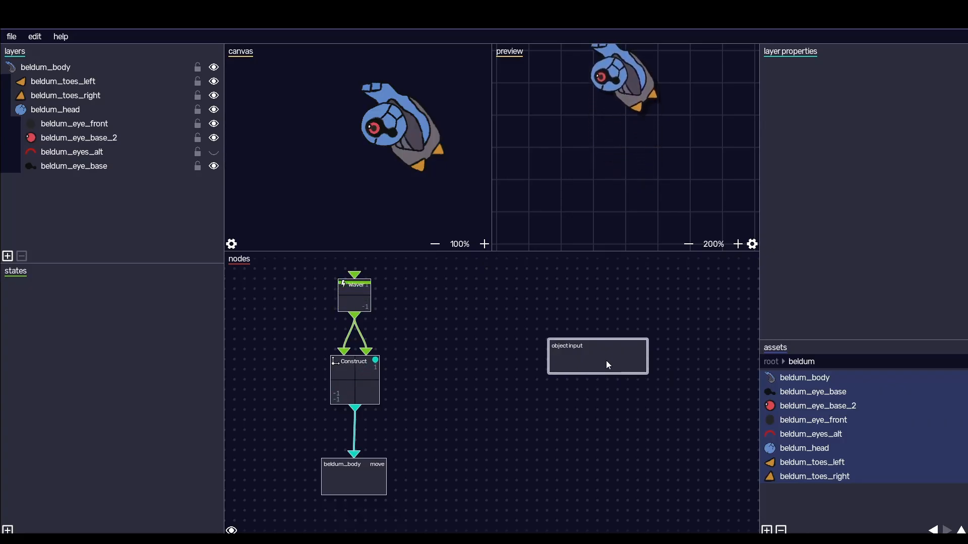
Add a Blinker generator node and place it beside the Waver node in the free space before the object input node
{"action": "left_click_drag", "start_coordinate": [605, 357], "coordinate": [604, 368]}
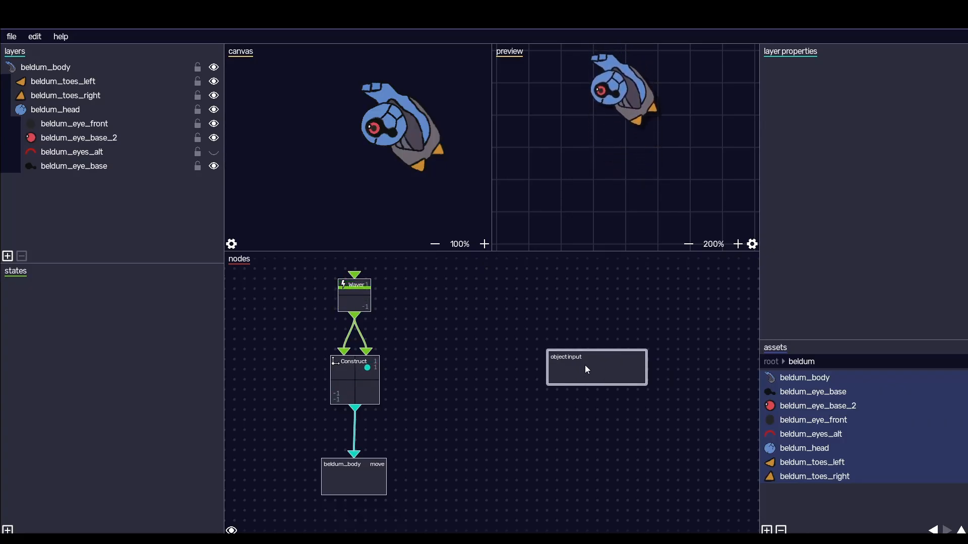
{"action": "right_click", "coordinate": [434, 306]}
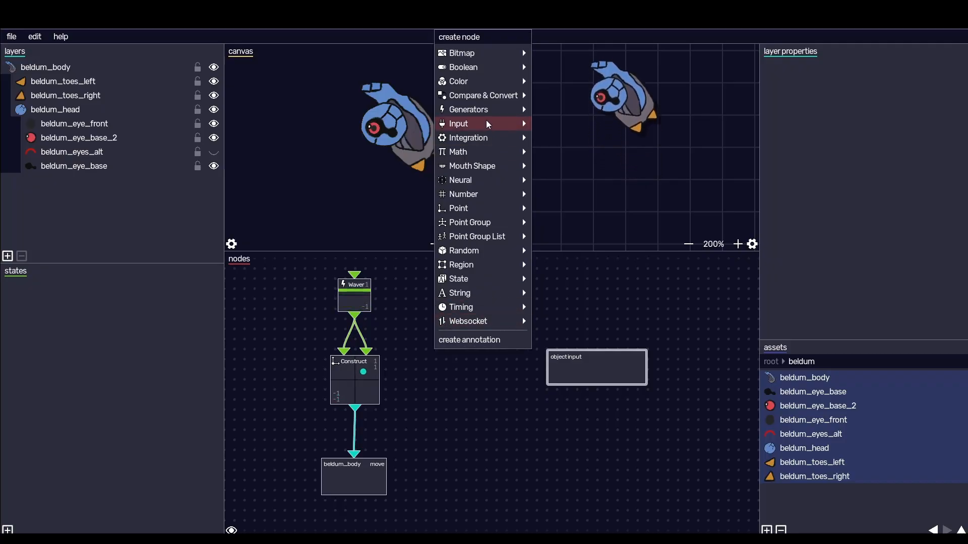
{"action": "left_click", "coordinate": [403, 347]}
{"action": "right_click", "coordinate": [404, 347]}
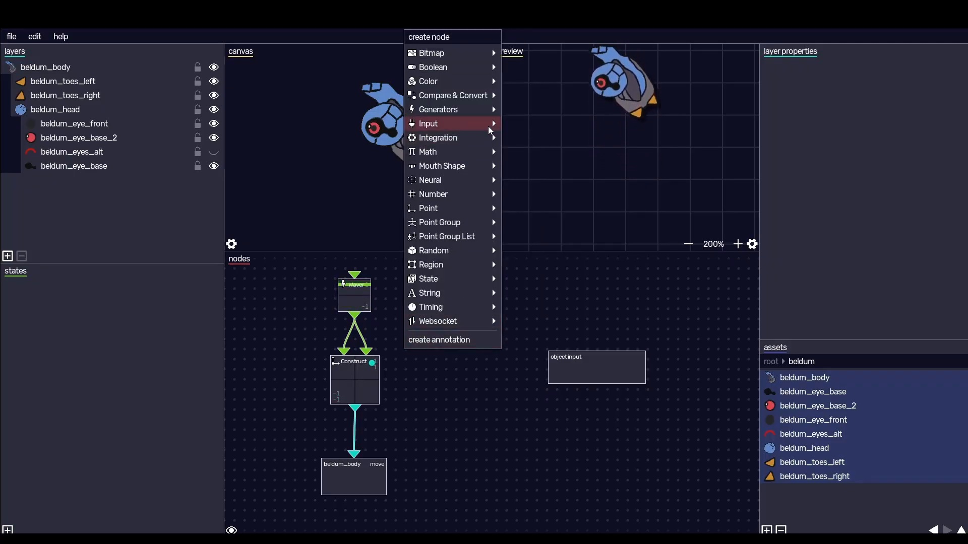
{"action": "mouse_move", "coordinate": [475, 111]}
{"action": "left_click", "coordinate": [519, 120]}
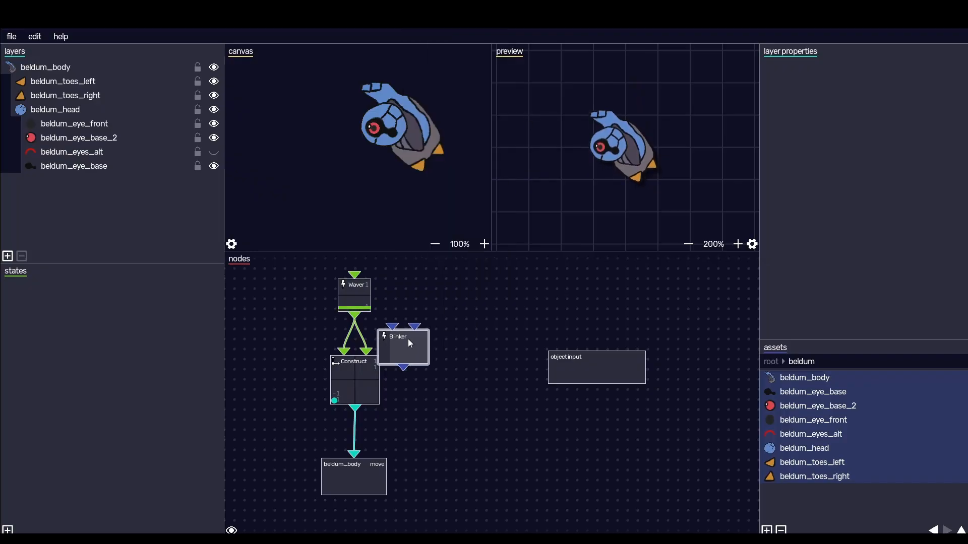
{"action": "left_click_drag", "start_coordinate": [408, 337], "coordinate": [455, 320]}
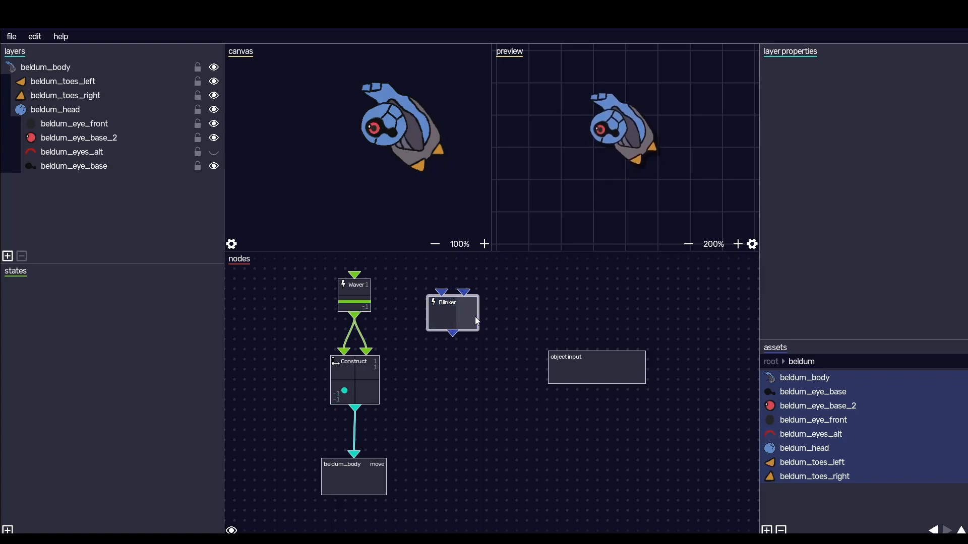
Check the Blinker's false and true time range settings and move the node higher to leave room beneath it
{"action": "right_click", "coordinate": [443, 320]}
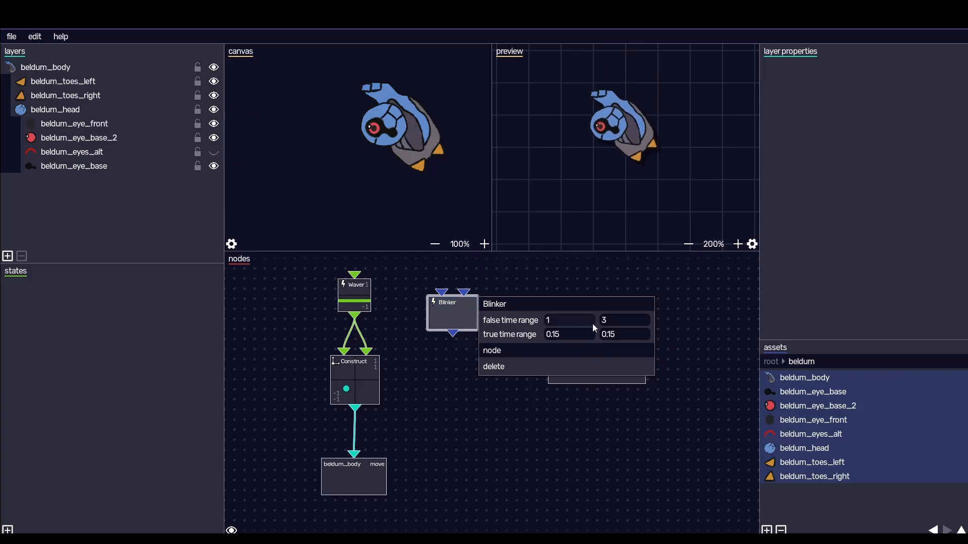
{"action": "left_click_drag", "start_coordinate": [457, 323], "coordinate": [459, 294]}
{"action": "right_click", "coordinate": [449, 360]}
{"action": "left_click", "coordinate": [446, 372]}
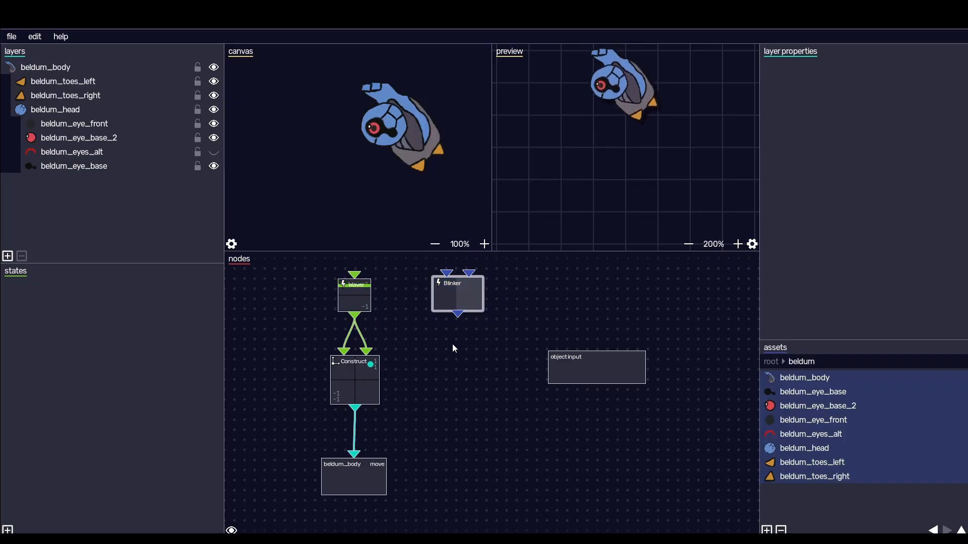
{"action": "left_click_drag", "start_coordinate": [467, 295], "coordinate": [479, 291]}
Add a Branch on Boolean node and place it below the Blinker
{"action": "right_click", "coordinate": [436, 384]}
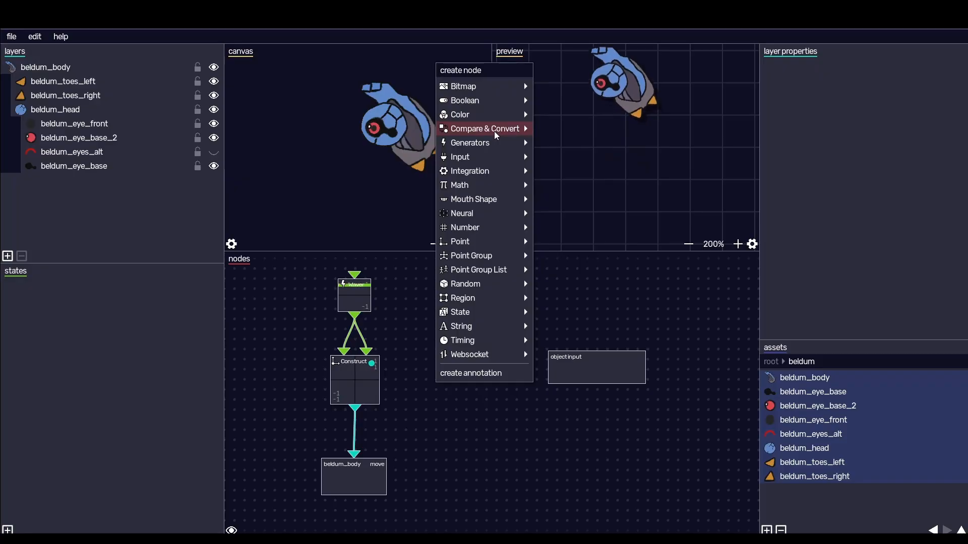
{"action": "left_click", "coordinate": [420, 325]}
{"action": "right_click", "coordinate": [421, 350]}
{"action": "mouse_move", "coordinate": [485, 94]}
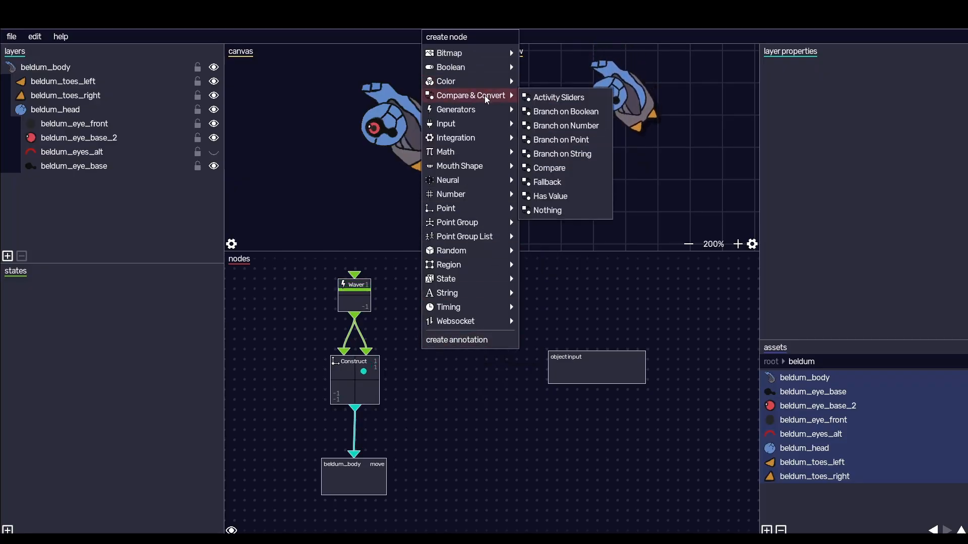
{"action": "left_click", "coordinate": [576, 111]}
{"action": "left_click_drag", "start_coordinate": [453, 342], "coordinate": [452, 388]}
Line up the Blinker above the Branch on Boolean node and move the object input node farther away from them
{"action": "left_click_drag", "start_coordinate": [597, 359], "coordinate": [650, 360]}
{"action": "mouse_move", "coordinate": [454, 386]}
{"action": "left_mouse_down"}
{"action": "mouse_move", "coordinate": [483, 374]}
{"action": "mouse_move", "coordinate": [471, 376]}
{"action": "left_mouse_up"}
{"action": "left_click_drag", "start_coordinate": [461, 285], "coordinate": [462, 301]}
{"action": "left_click_drag", "start_coordinate": [471, 367], "coordinate": [476, 367]}
{"action": "left_click_drag", "start_coordinate": [477, 318], "coordinate": [481, 308]}
{"action": "left_click_drag", "start_coordinate": [482, 371], "coordinate": [487, 364]}
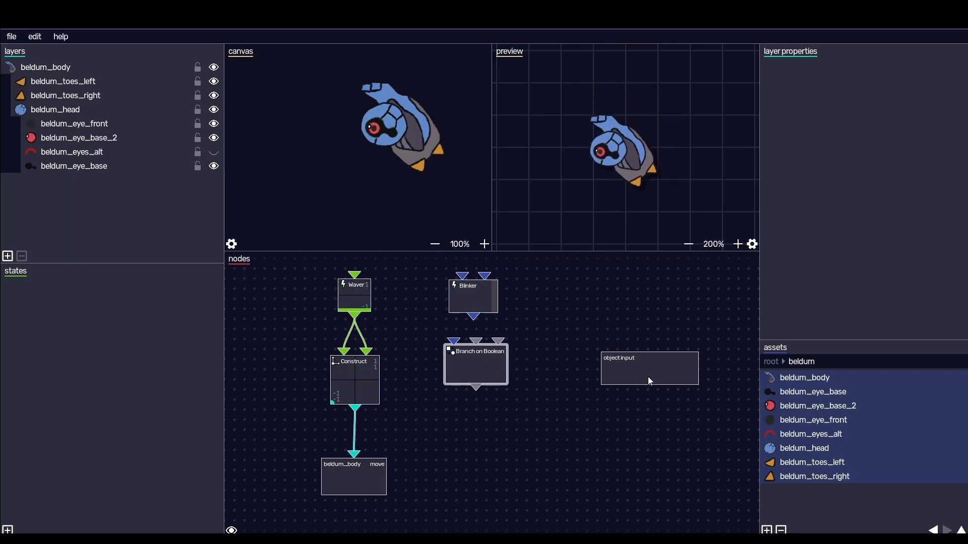
{"action": "left_click_drag", "start_coordinate": [648, 378], "coordinate": [644, 367]}
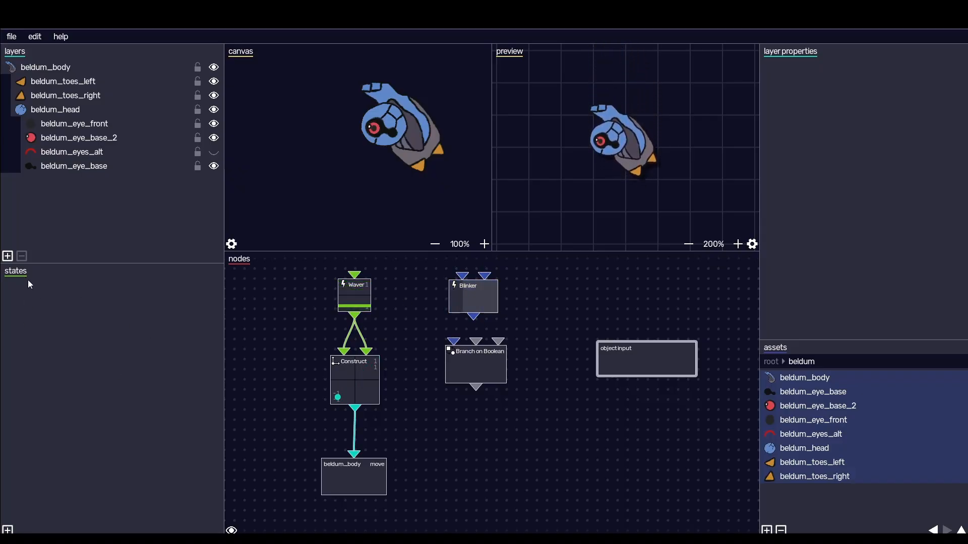
Create a state group, place its node below the object input node, and rename the group blink
{"action": "left_click", "coordinate": [7, 529]}
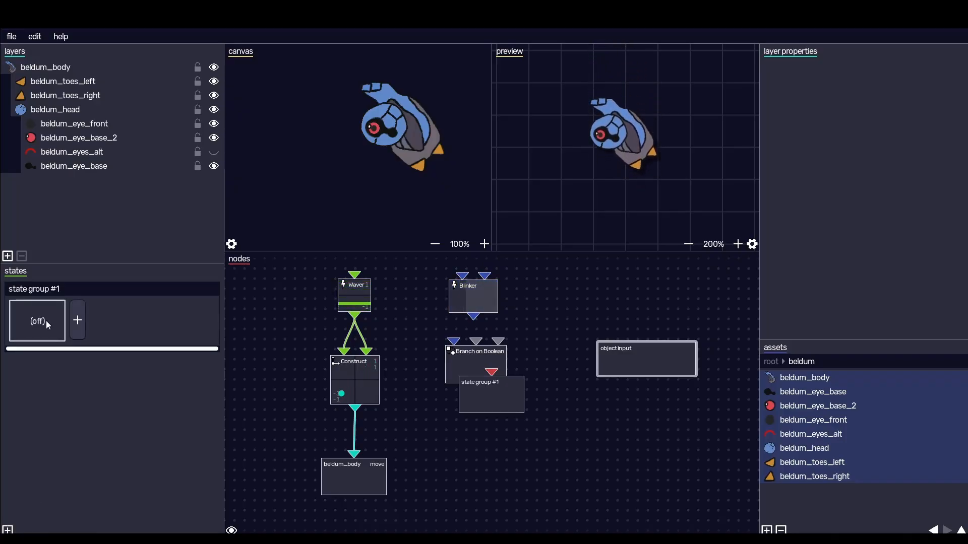
{"action": "left_click_drag", "start_coordinate": [498, 396], "coordinate": [643, 426]}
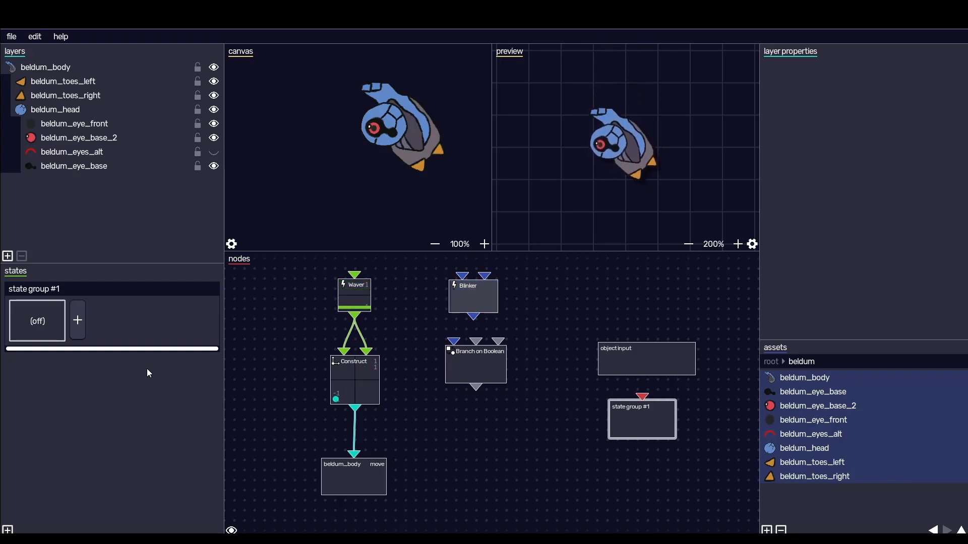
{"action": "double_click", "coordinate": [71, 289]}
{"action": "type", "text": "blink"}
{"action": "key", "text": "Return"}
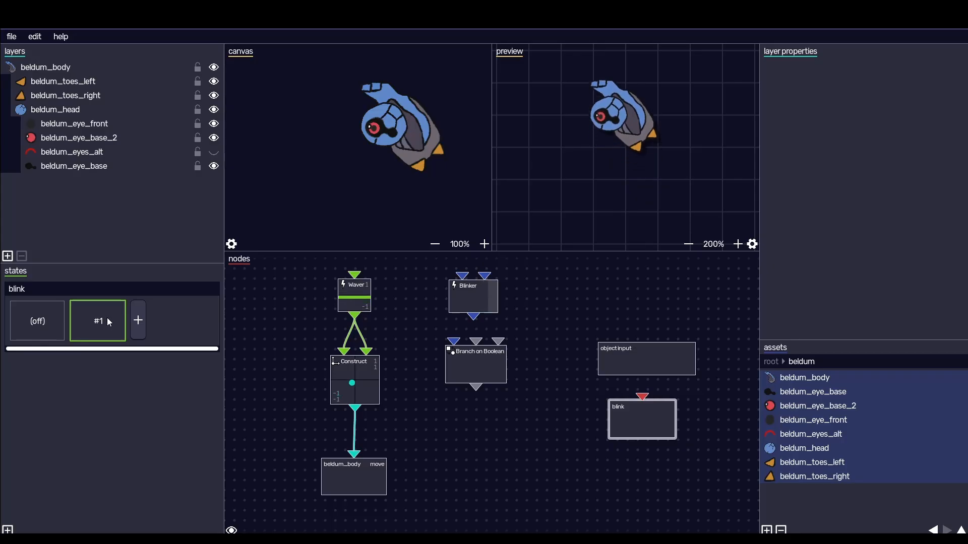
Name the blink group's first state open and make it show beldum_eye_front, beldum_eye_base_2 and beldum_eye_base while hiding beldum_eyes_alt
{"action": "double_click", "coordinate": [107, 319]}
{"action": "type", "text": "open"}
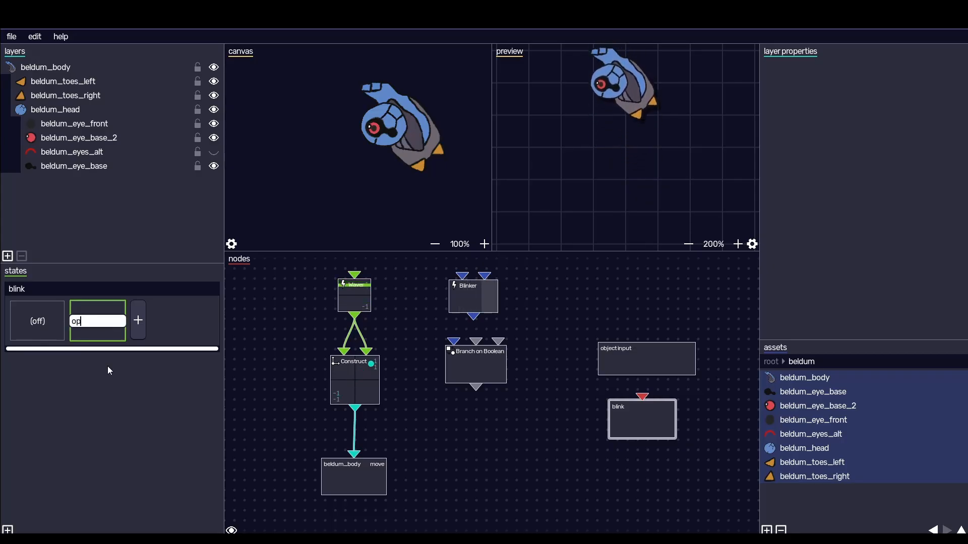
{"action": "key", "text": "Return"}
{"action": "left_click", "coordinate": [106, 325]}
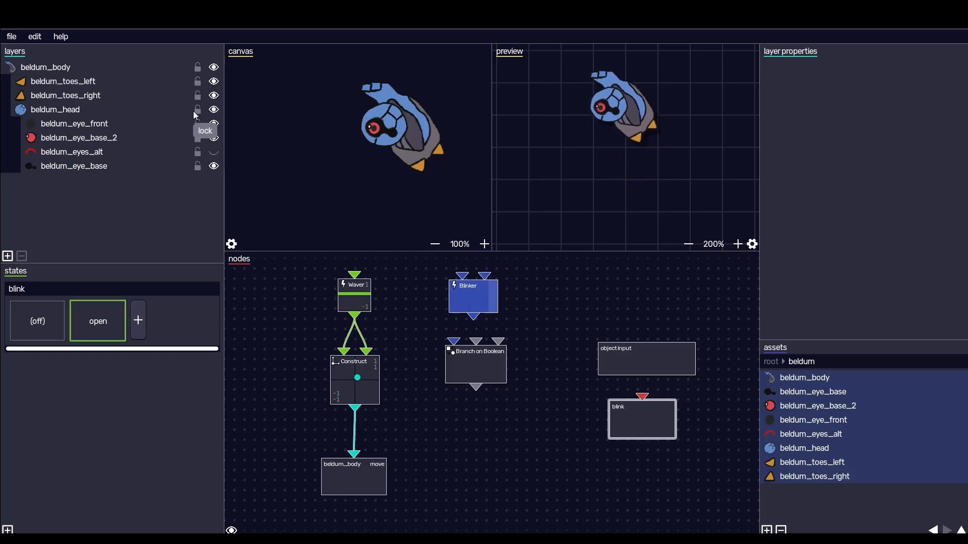
{"action": "left_click", "coordinate": [213, 137]}
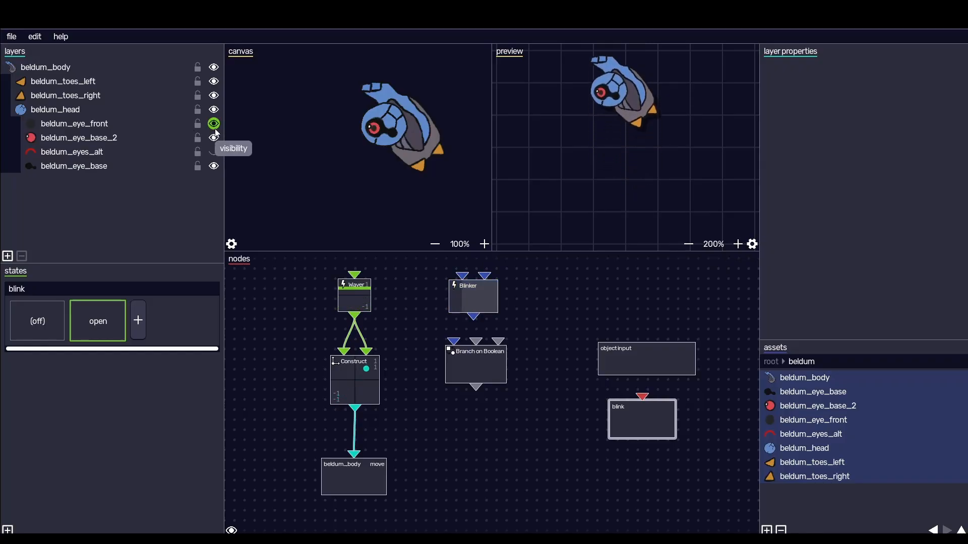
{"action": "left_click", "coordinate": [215, 152]}
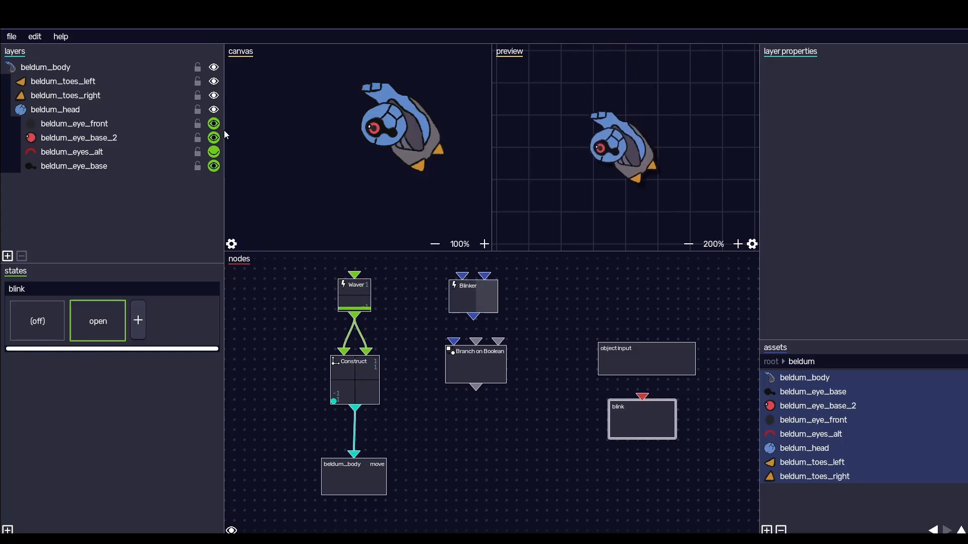
Add a state named closed that hides beldum_eye_front and beldum_eye_base_2 and shows beldum_eyes_alt and beldum_eye_base
{"action": "left_click", "coordinate": [138, 320]}
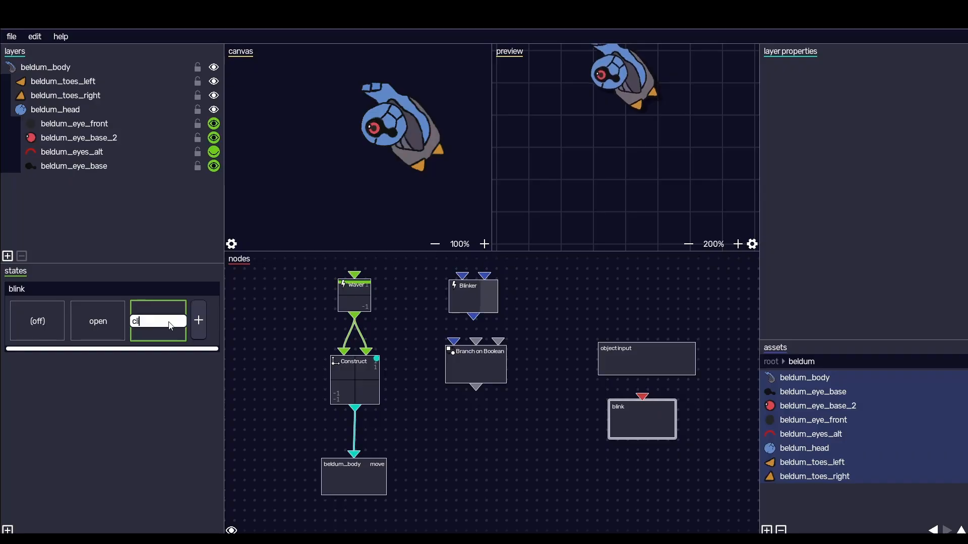
{"action": "type", "text": "osed"}
{"action": "key", "text": "Return"}
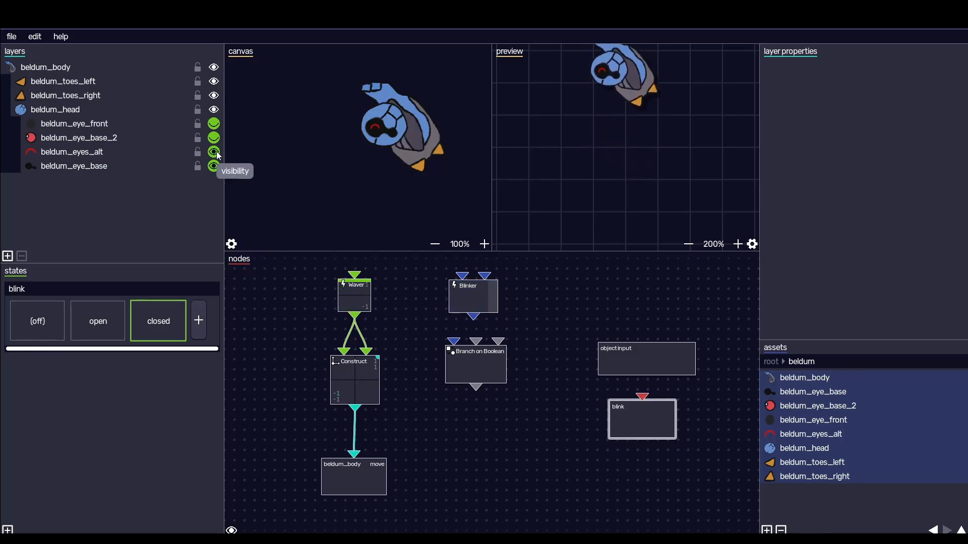
Switch repeatedly between the open and closed states to compare how the eyes look in each
{"action": "left_click", "coordinate": [104, 325]}
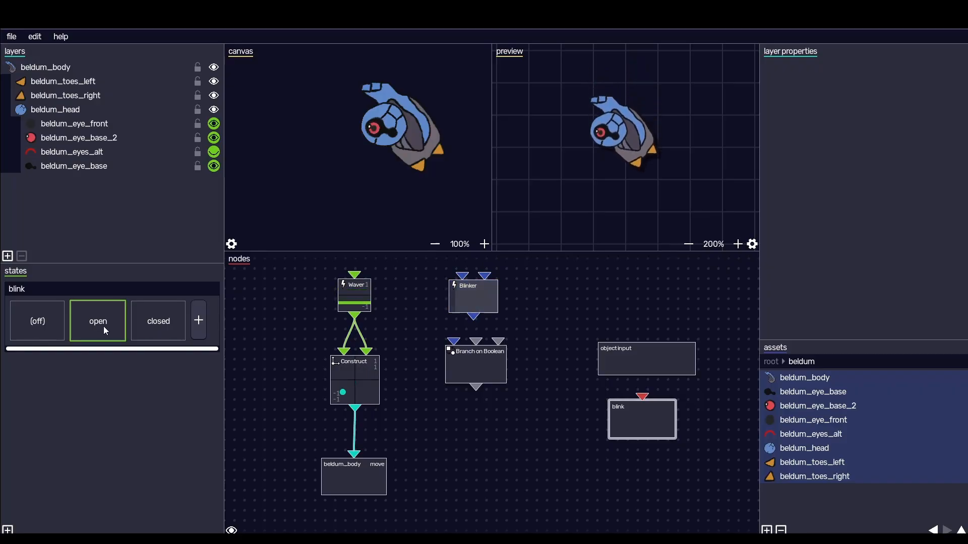
{"action": "left_click", "coordinate": [173, 327]}
{"action": "left_click", "coordinate": [115, 324]}
{"action": "left_click", "coordinate": [146, 326]}
{"action": "left_click", "coordinate": [155, 325]}
{"action": "left_click", "coordinate": [100, 325]}
{"action": "left_click", "coordinate": [151, 325]}
{"action": "left_click", "coordinate": [101, 325]}
{"action": "double_click", "coordinate": [149, 325]}
{"action": "left_click", "coordinate": [96, 326]}
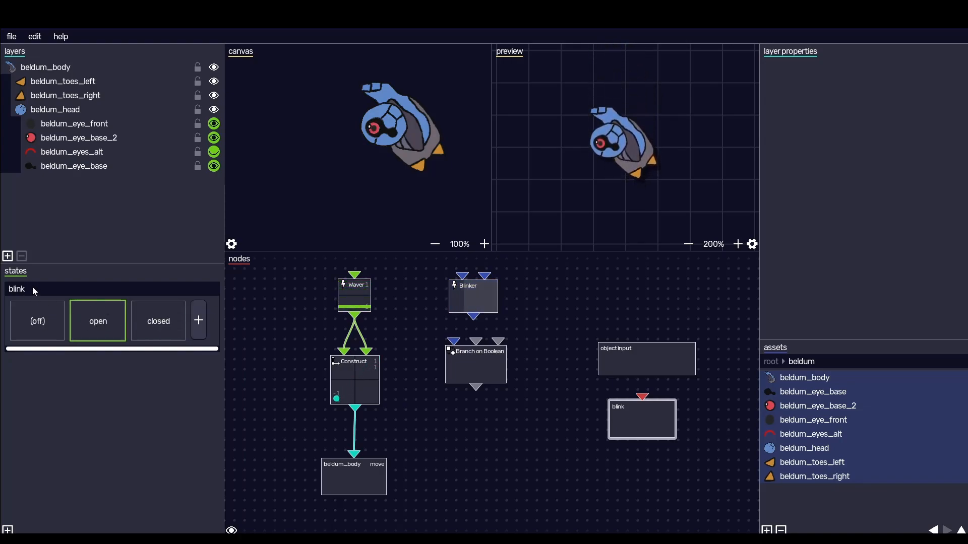
{"action": "left_click", "coordinate": [154, 325]}
{"action": "left_click", "coordinate": [96, 325]}
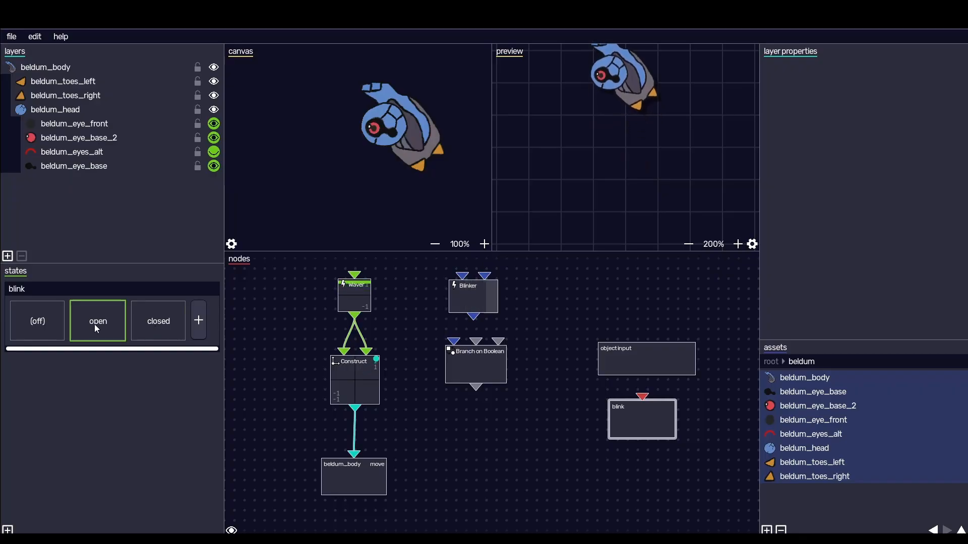
{"action": "left_click", "coordinate": [158, 325]}
{"action": "left_click", "coordinate": [106, 326]}
{"action": "left_click", "coordinate": [153, 331]}
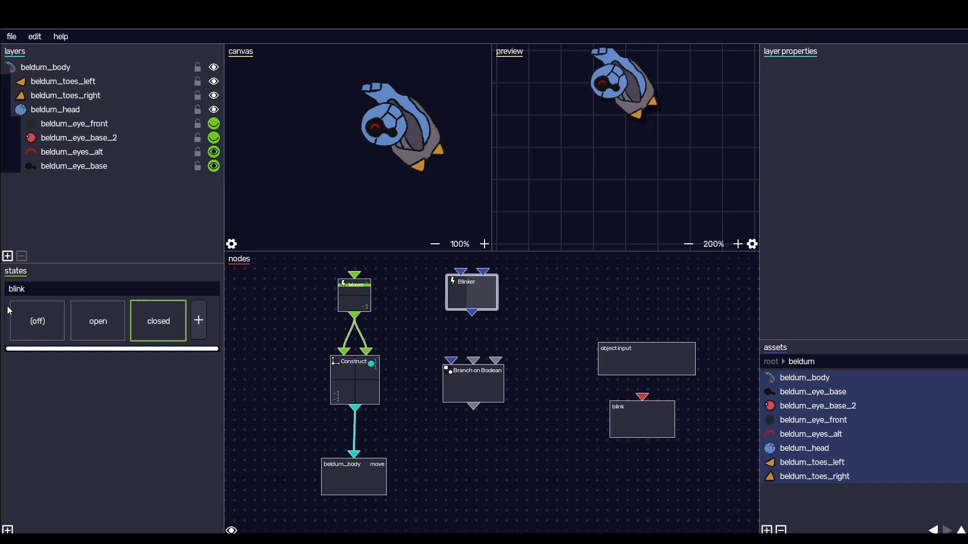
Move the blink state node lower and connect the Blinker's output to the Branch on Boolean's boolean input
{"action": "left_click_drag", "start_coordinate": [627, 428], "coordinate": [624, 456]}
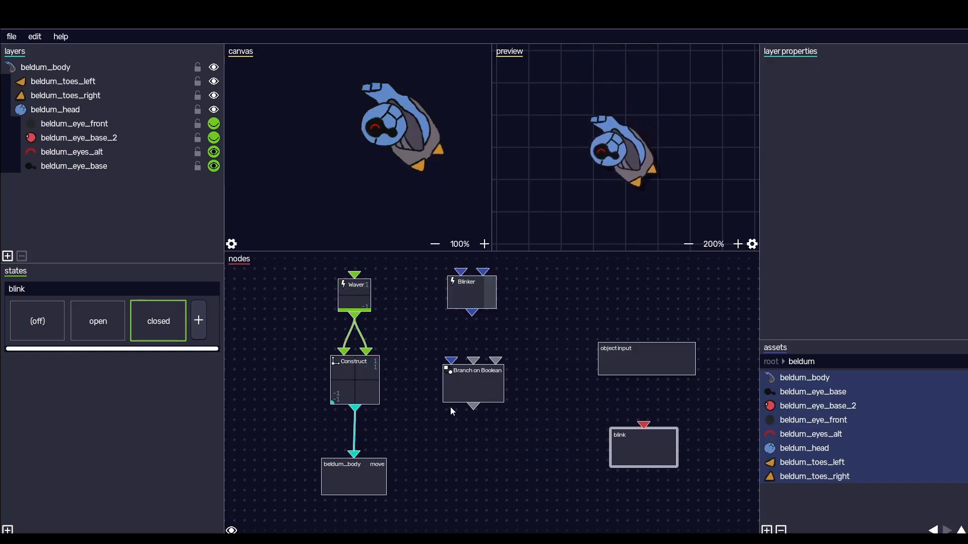
{"action": "mouse_move", "coordinate": [472, 318]}
{"action": "left_mouse_down"}
{"action": "mouse_move", "coordinate": [453, 359]}
{"action": "mouse_move", "coordinate": [462, 334]}
{"action": "left_mouse_up"}
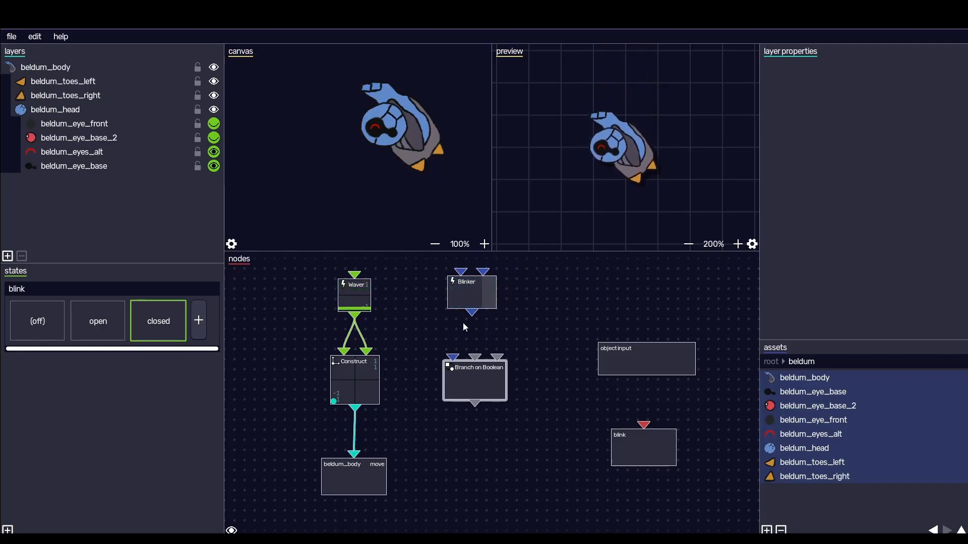
{"action": "left_click_drag", "start_coordinate": [458, 352], "coordinate": [454, 357]}
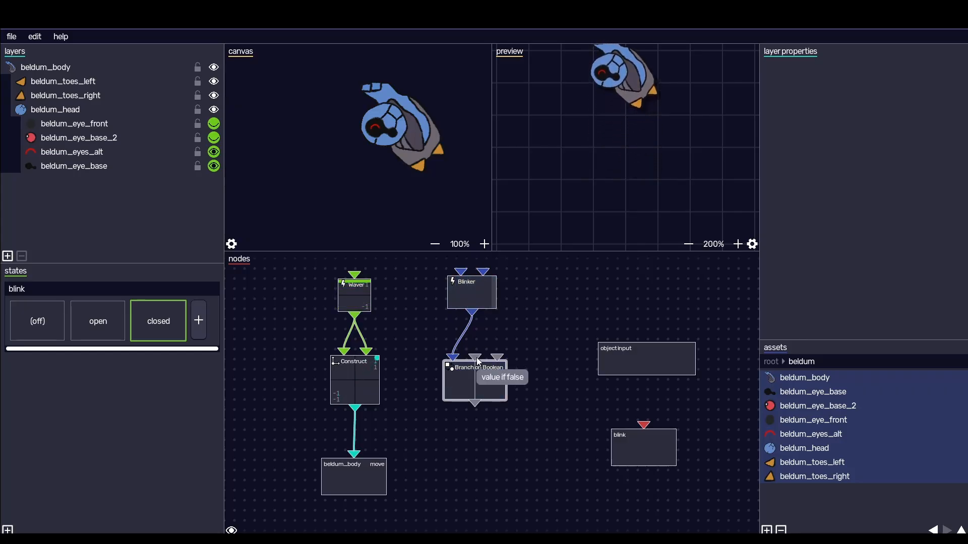
Review the Blinker's time ranges again and shift the Branch on Boolean node slightly away from the Construct node
{"action": "right_click", "coordinate": [474, 305]}
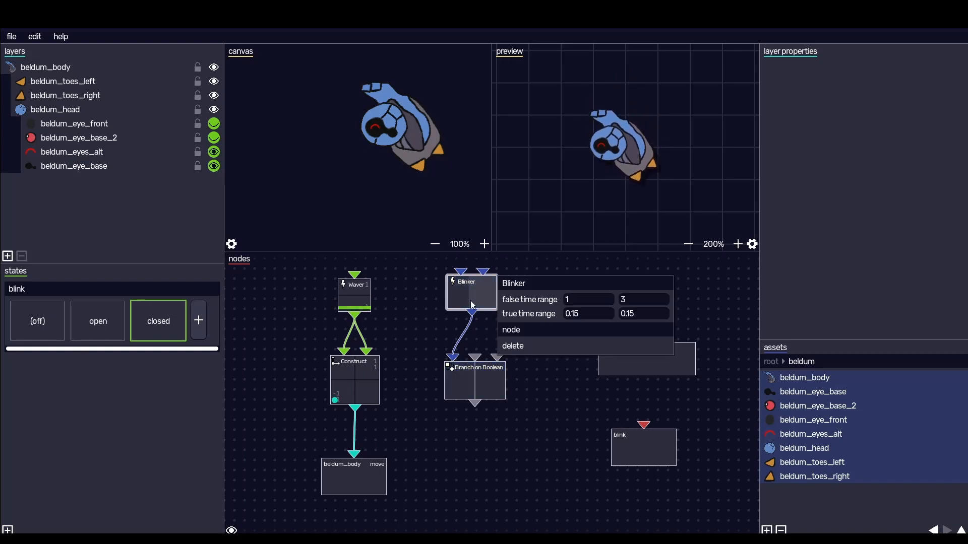
{"action": "left_click", "coordinate": [475, 296]}
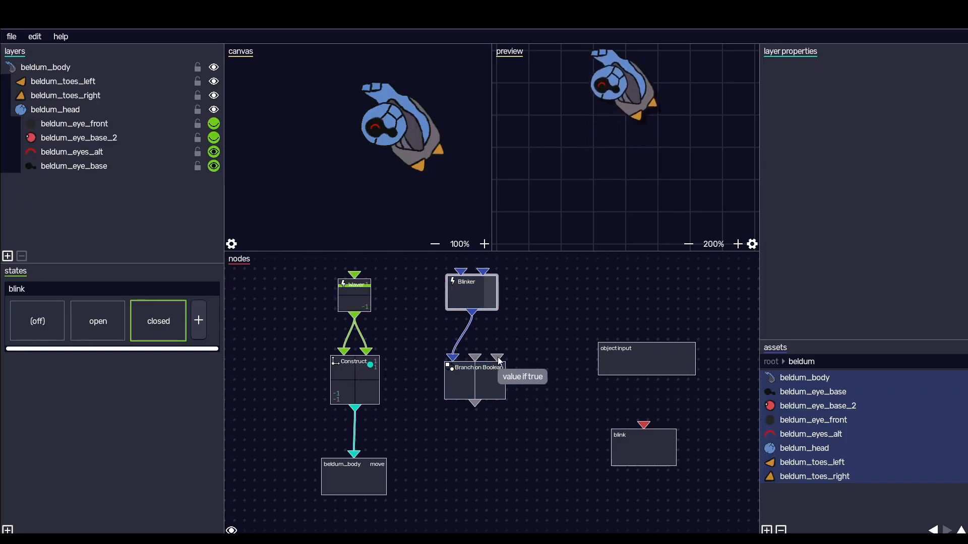
{"action": "left_click_drag", "start_coordinate": [495, 379], "coordinate": [510, 386]}
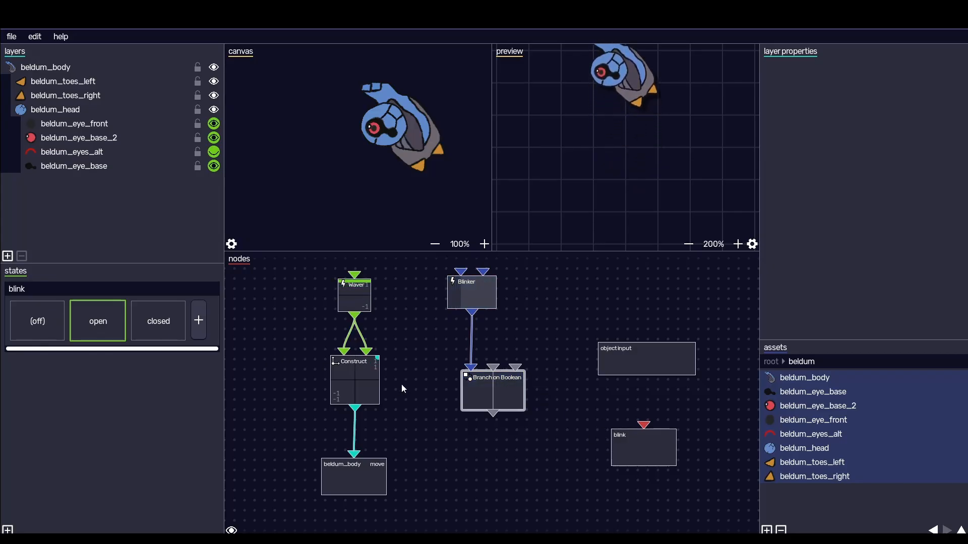
Add a string Value node next to the Blinker and set its text to open
{"action": "right_click", "coordinate": [507, 337]}
{"action": "mouse_move", "coordinate": [549, 295]}
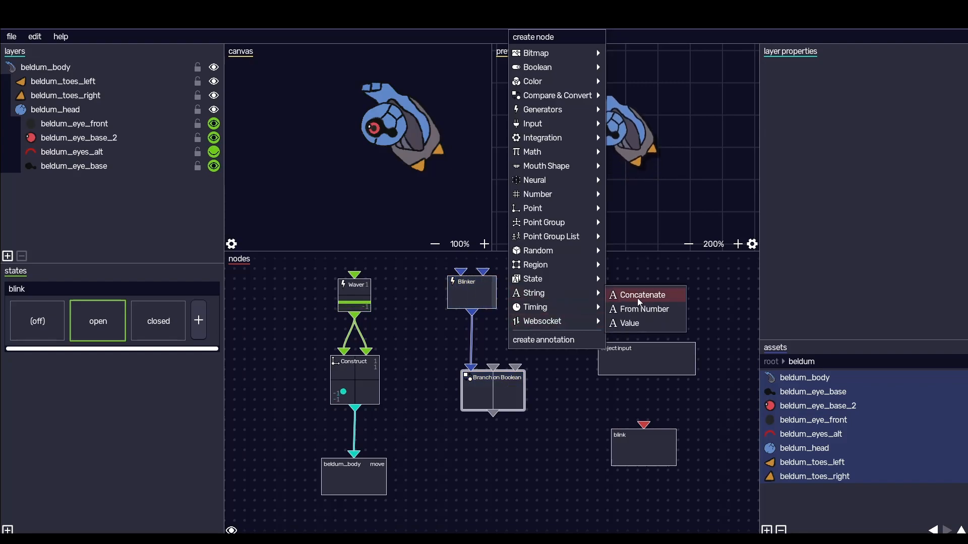
{"action": "left_click", "coordinate": [639, 325]}
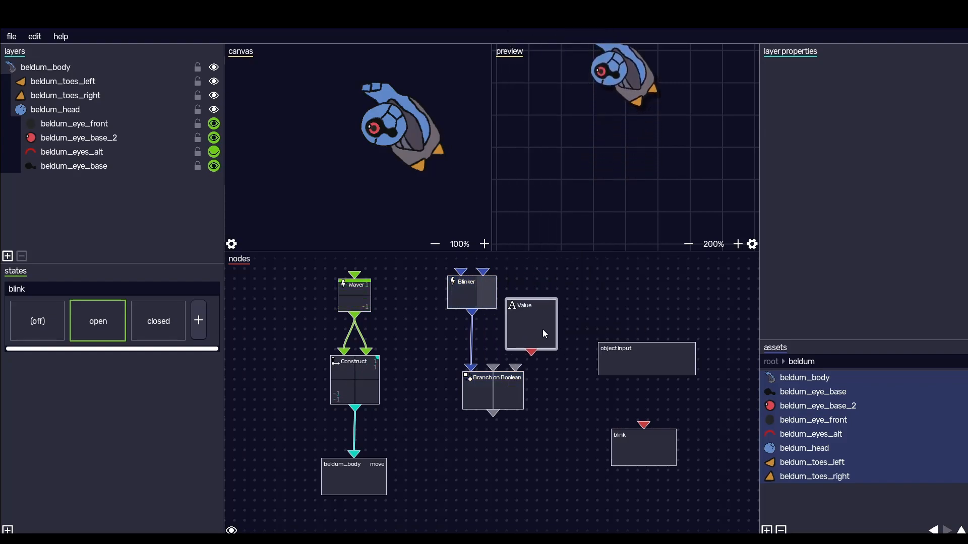
{"action": "right_click", "coordinate": [538, 323]}
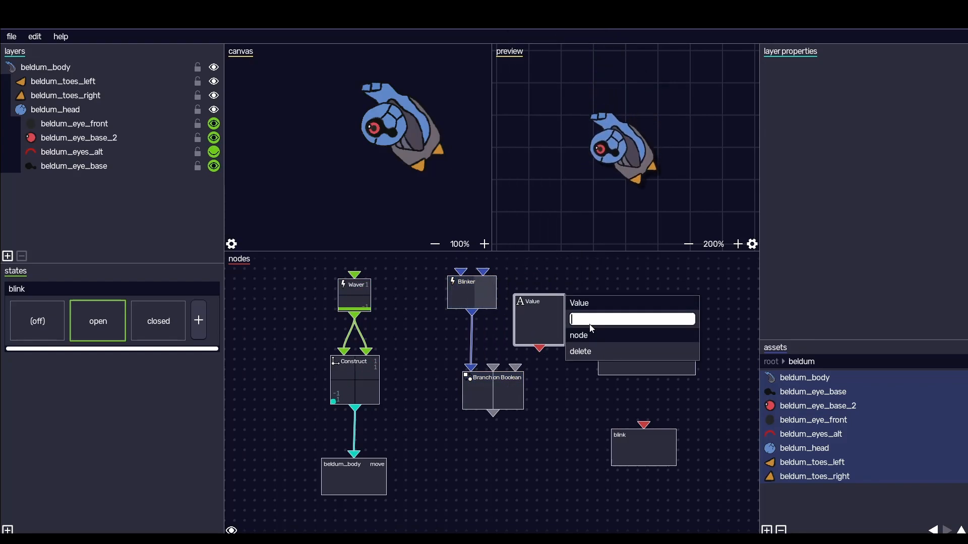
{"action": "key", "text": "Return"}
{"action": "left_click", "coordinate": [595, 410]}
Move the Branch on Boolean node lower and connect the open Value node to its value if false input
{"action": "left_click", "coordinate": [534, 336]}
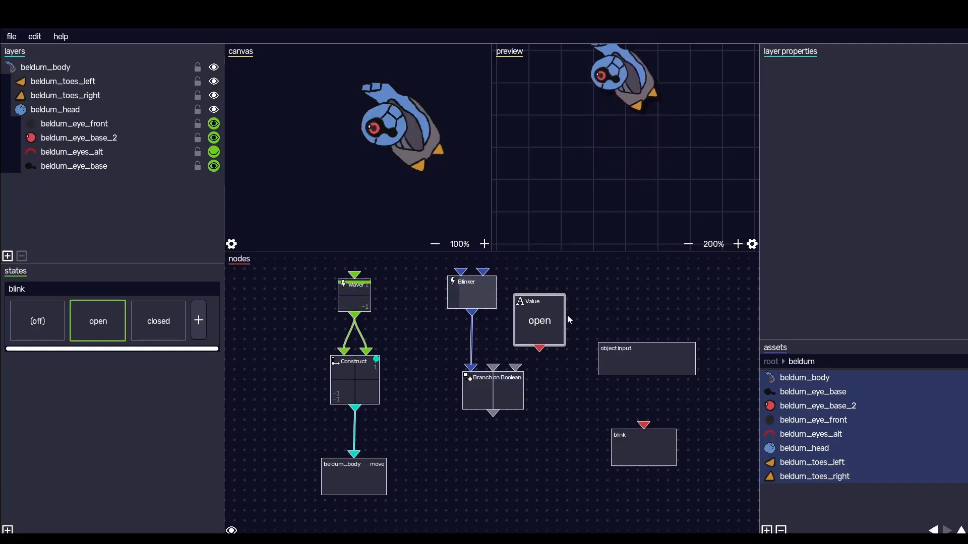
{"action": "left_click_drag", "start_coordinate": [505, 388], "coordinate": [506, 418]}
{"action": "left_click_drag", "start_coordinate": [538, 347], "coordinate": [495, 404]}
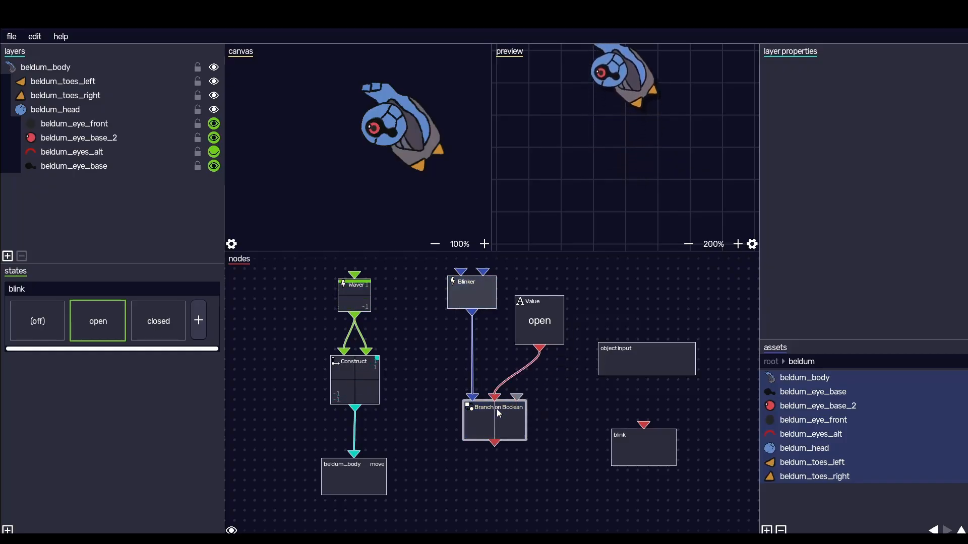
Move the object input and blink nodes further out, and place a copy of the open Value node beside the original
{"action": "left_click_drag", "start_coordinate": [635, 357], "coordinate": [676, 368]}
{"action": "left_click_drag", "start_coordinate": [652, 450], "coordinate": [683, 451]}
{"action": "left_click", "coordinate": [548, 327]}
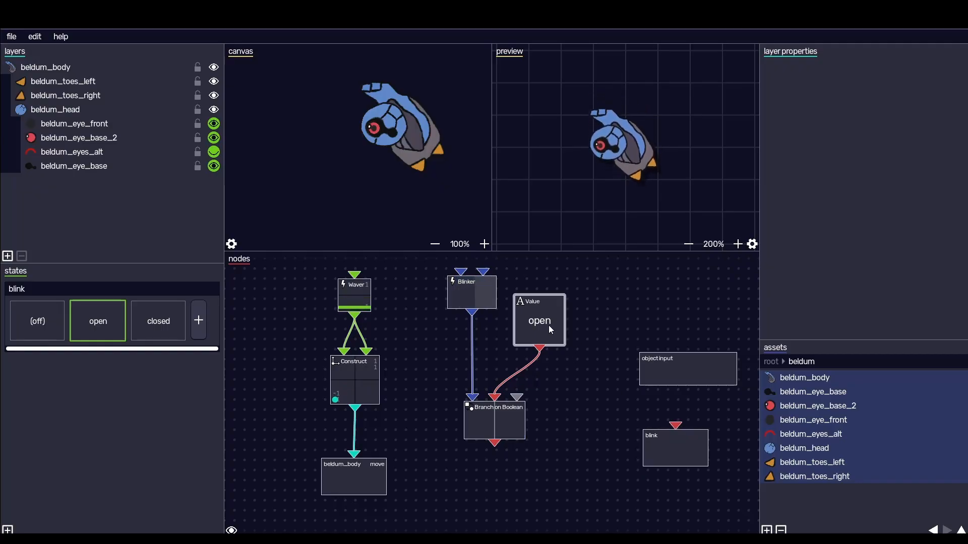
{"action": "key", "text": "ctrl+c"}
{"action": "key", "text": "ctrl+v"}
{"action": "left_click_drag", "start_coordinate": [499, 406], "coordinate": [612, 335]}
Set the copied Value node's text to closed and connect it to the Branch on Boolean's remaining value input
{"action": "right_click", "coordinate": [610, 328]}
{"action": "left_click", "coordinate": [636, 322]}
{"action": "type", "text": "closed"}
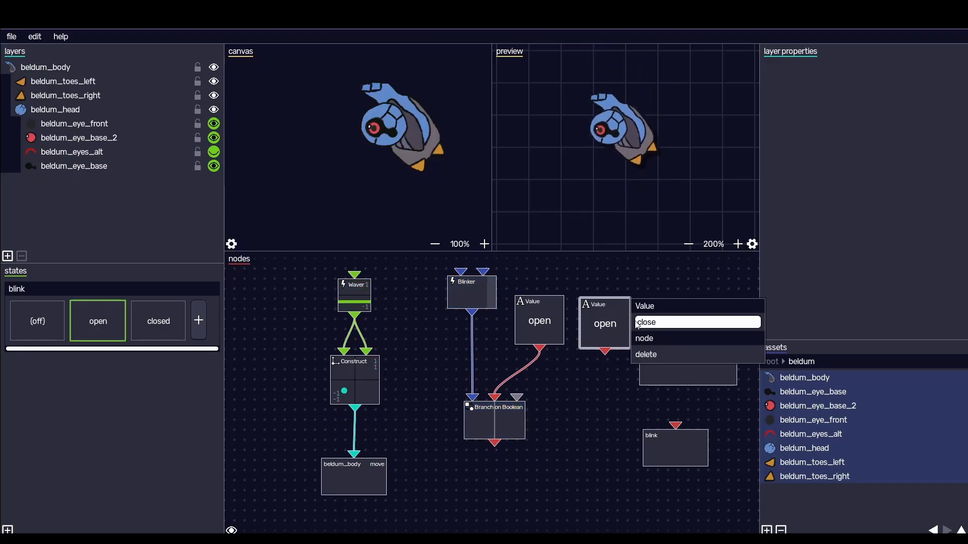
{"action": "key", "text": "Return"}
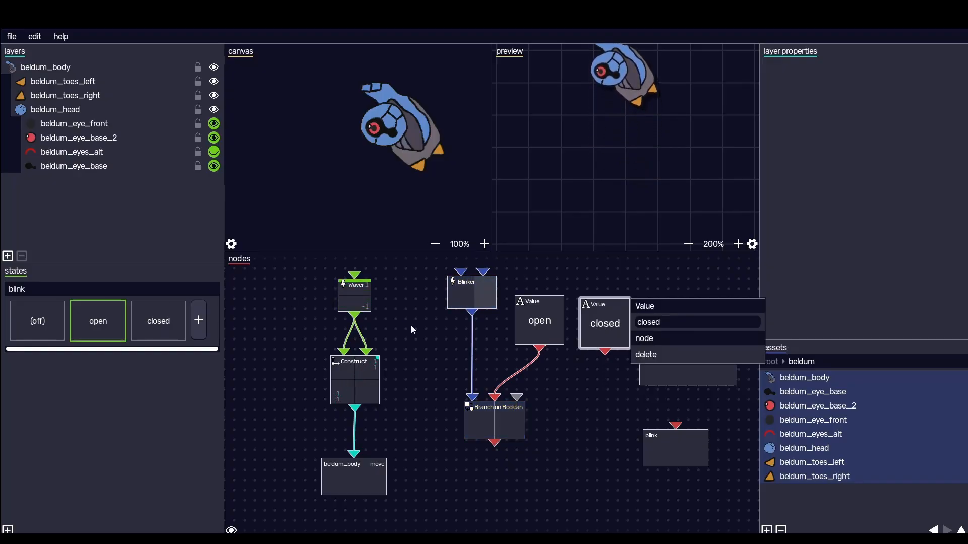
{"action": "left_click", "coordinate": [615, 371]}
{"action": "left_click_drag", "start_coordinate": [605, 351], "coordinate": [513, 435]}
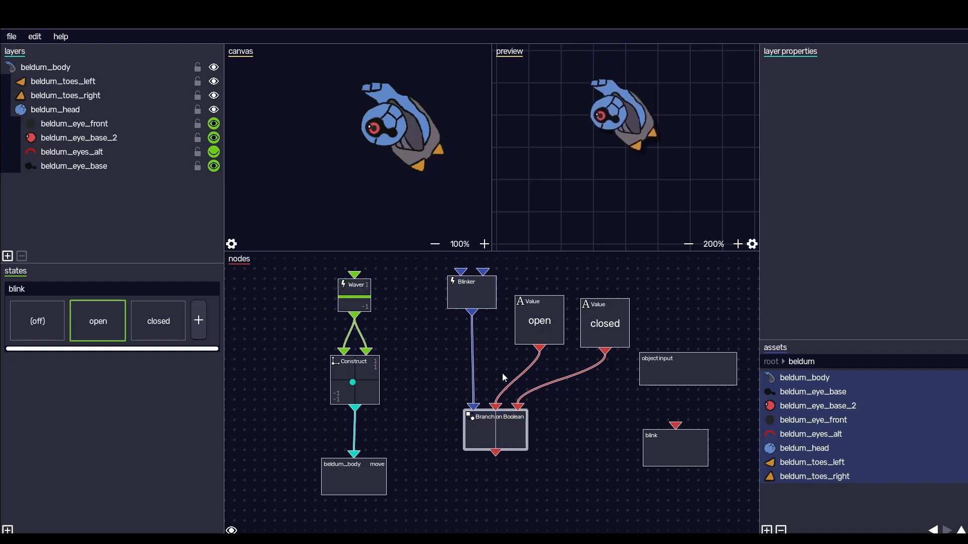
Add a State Storage node below the Branch on Boolean node
{"action": "left_click_drag", "start_coordinate": [571, 451], "coordinate": [581, 402]}
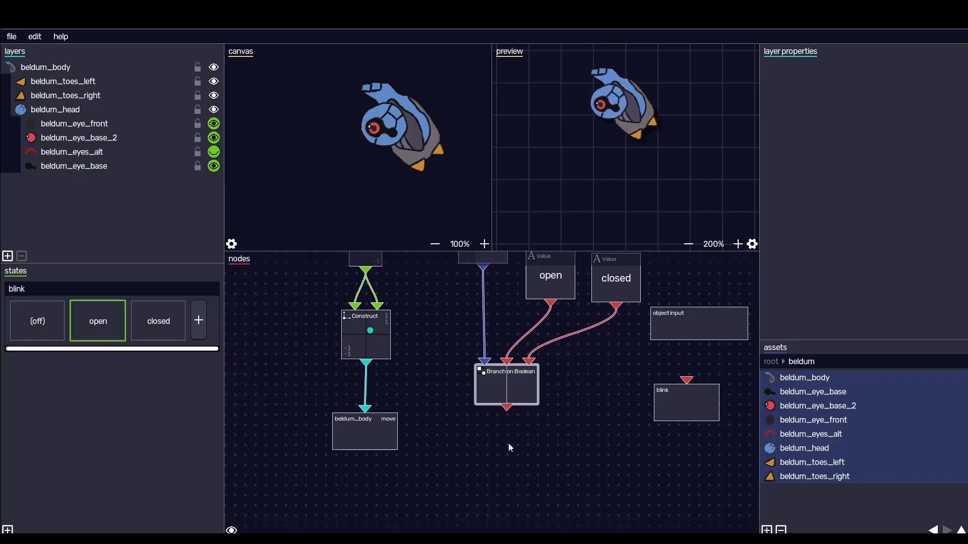
{"action": "right_click", "coordinate": [510, 457]}
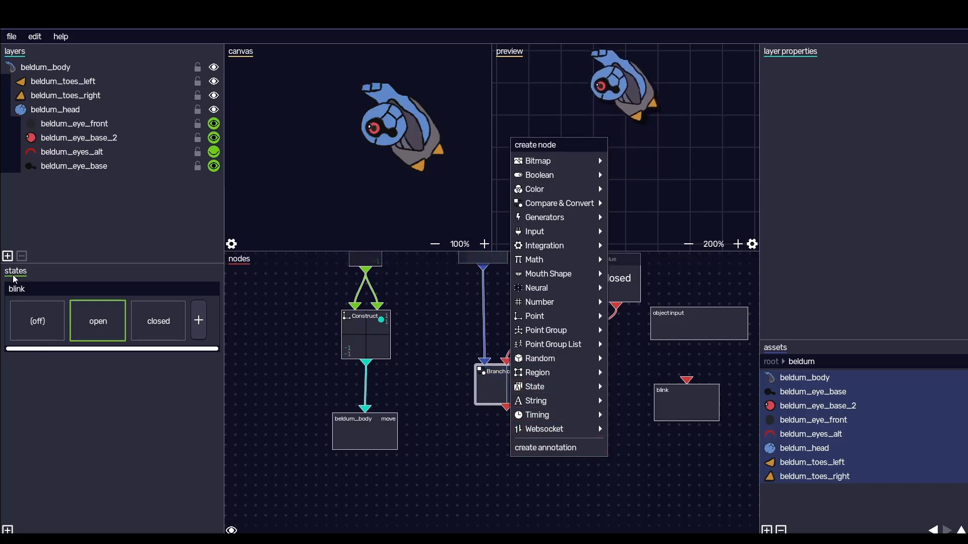
{"action": "mouse_move", "coordinate": [564, 385]}
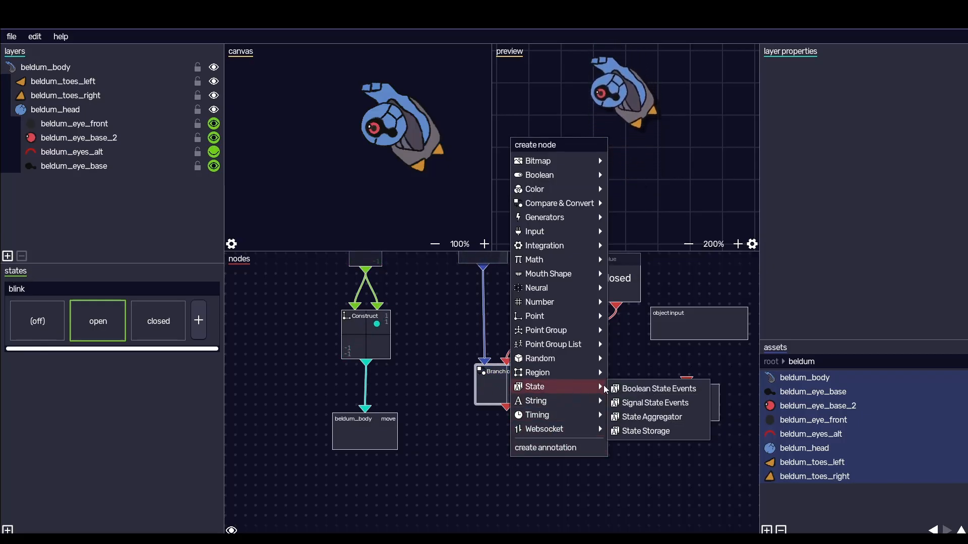
{"action": "left_click", "coordinate": [663, 432]}
{"action": "left_click", "coordinate": [556, 274]}
{"action": "left_click", "coordinate": [552, 274]}
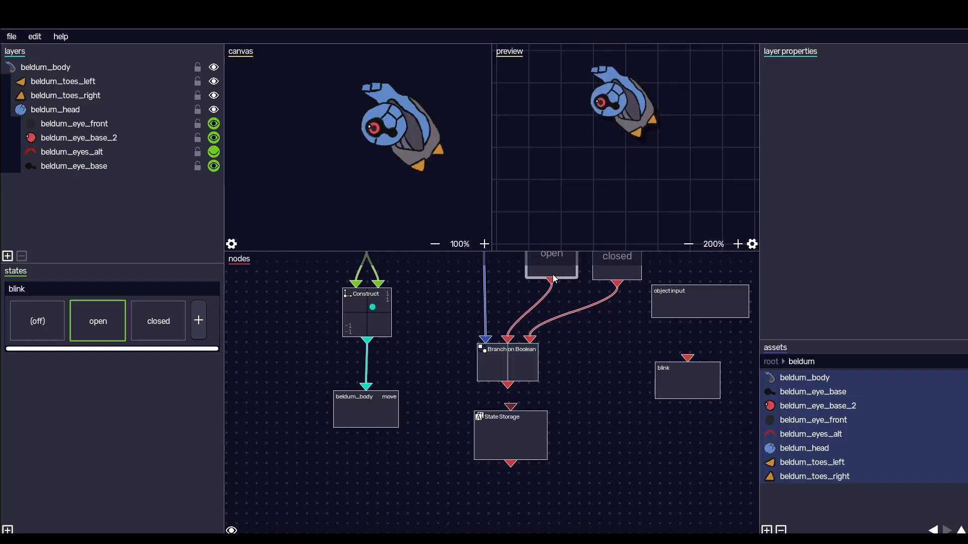
{"action": "left_click_drag", "start_coordinate": [574, 301], "coordinate": [565, 328]}
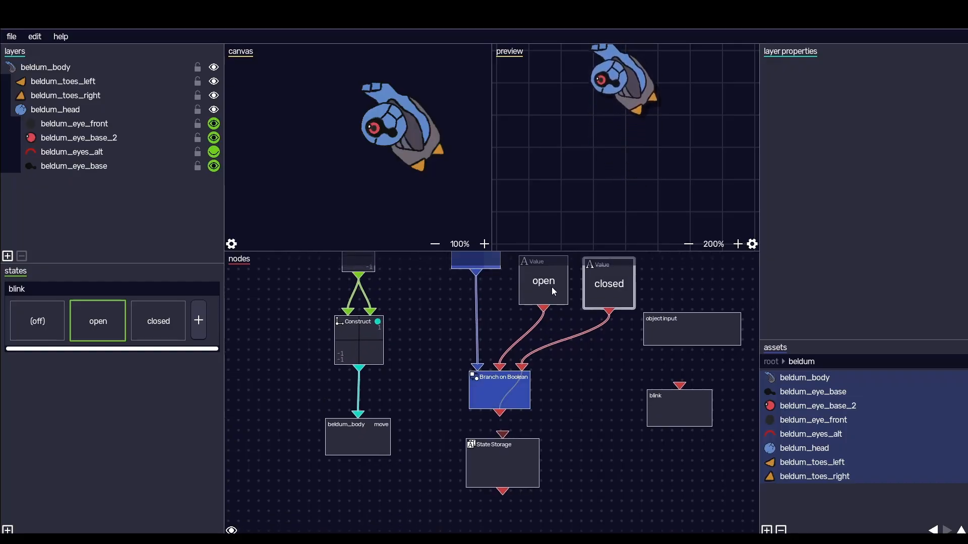
Align the State Storage node under the Branch on Boolean and connect the branch output to its state events input
{"action": "left_click", "coordinate": [520, 470]}
{"action": "left_click_drag", "start_coordinate": [504, 476], "coordinate": [483, 463]}
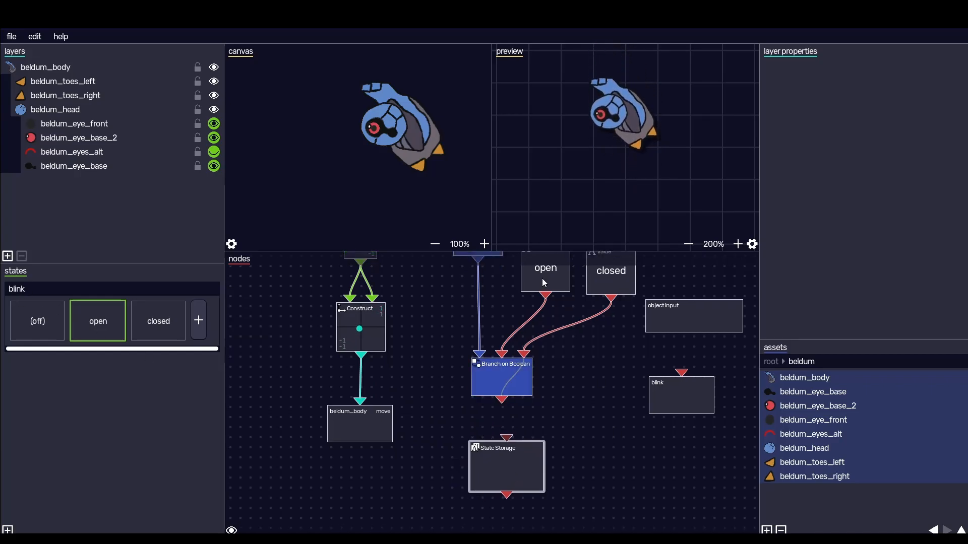
{"action": "left_click", "coordinate": [543, 280]}
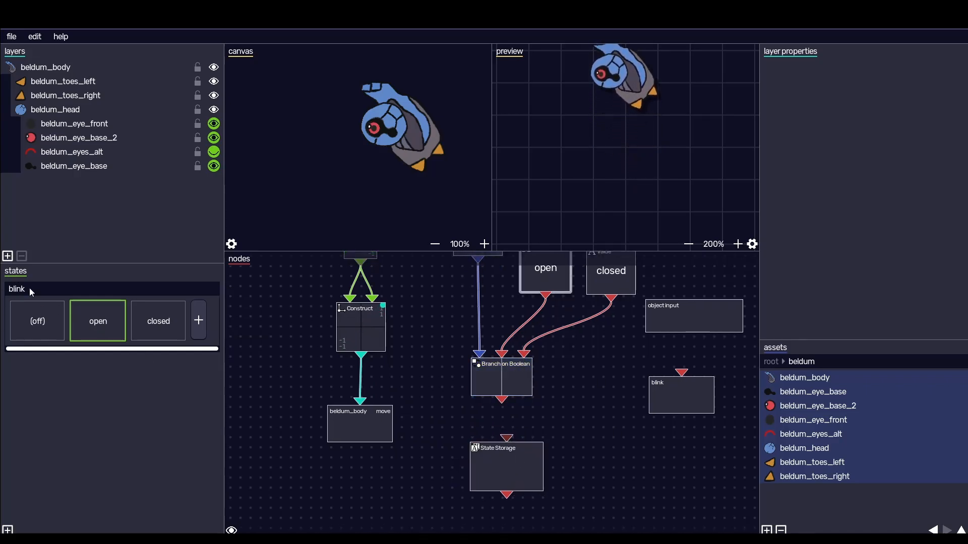
{"action": "left_click_drag", "start_coordinate": [513, 452], "coordinate": [492, 461]}
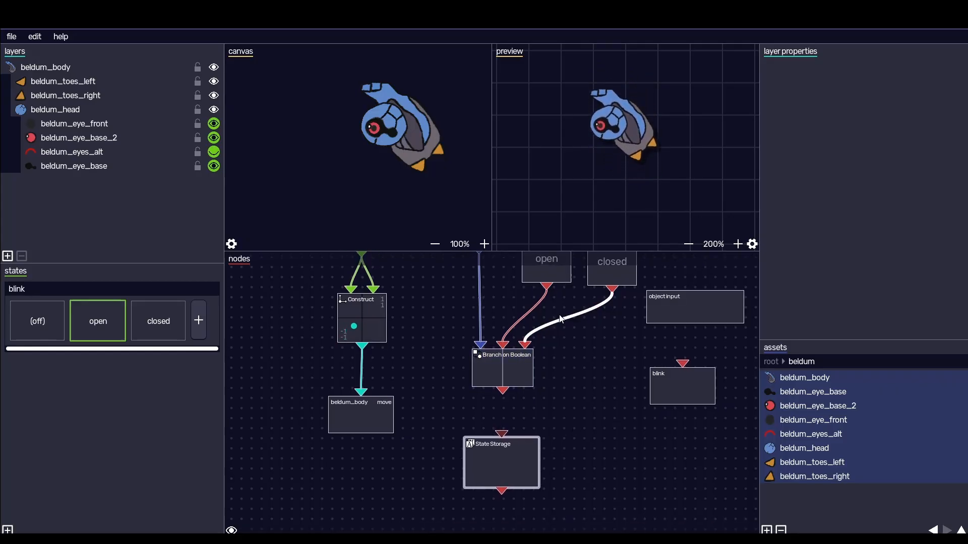
{"action": "left_click", "coordinate": [550, 281]}
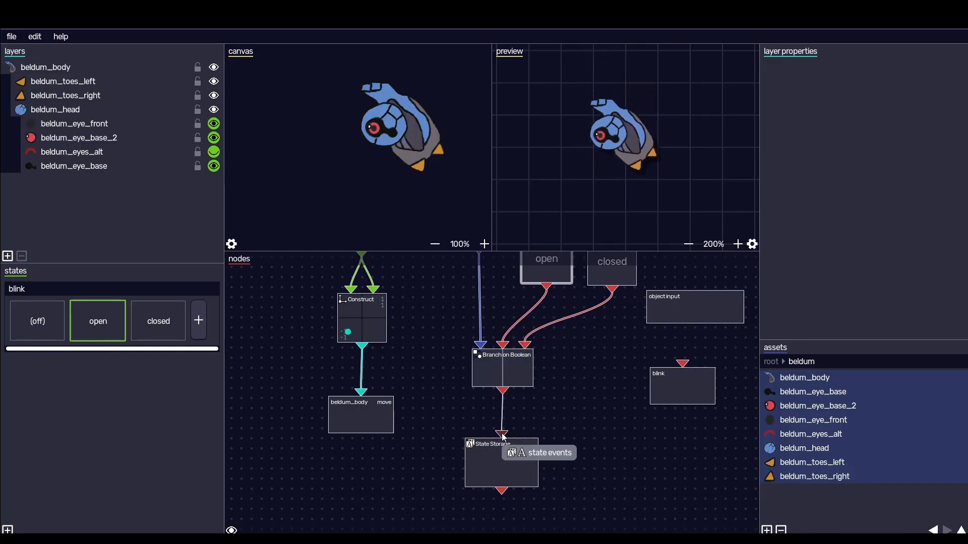
{"action": "left_click_drag", "start_coordinate": [518, 462], "coordinate": [521, 454]}
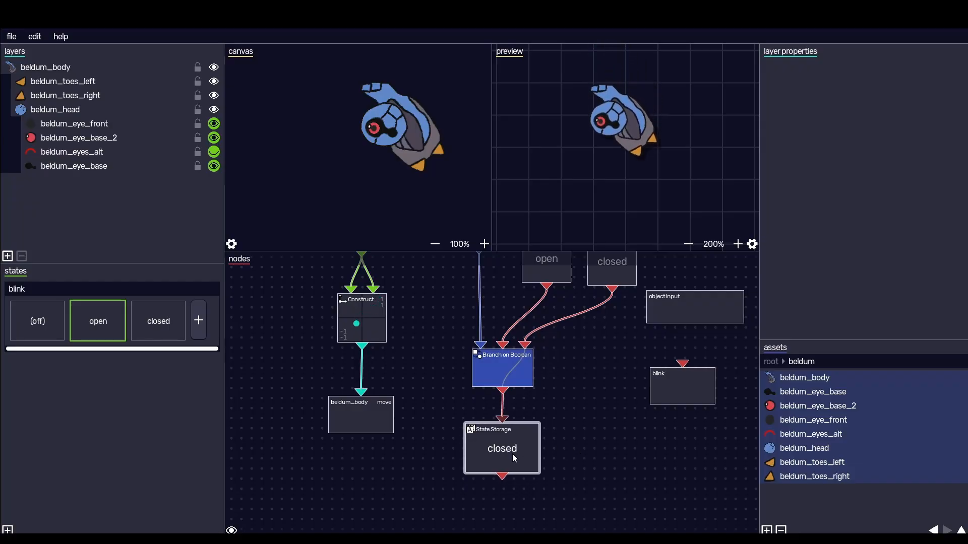
Move the Blinker node lower so it sits roughly level with the open Value node
{"action": "left_click_drag", "start_coordinate": [572, 382], "coordinate": [554, 429]}
{"action": "left_click_drag", "start_coordinate": [477, 289], "coordinate": [474, 322]}
{"action": "scroll", "coordinate": [549, 459], "scroll_direction": "down", "scroll_amount": 1}
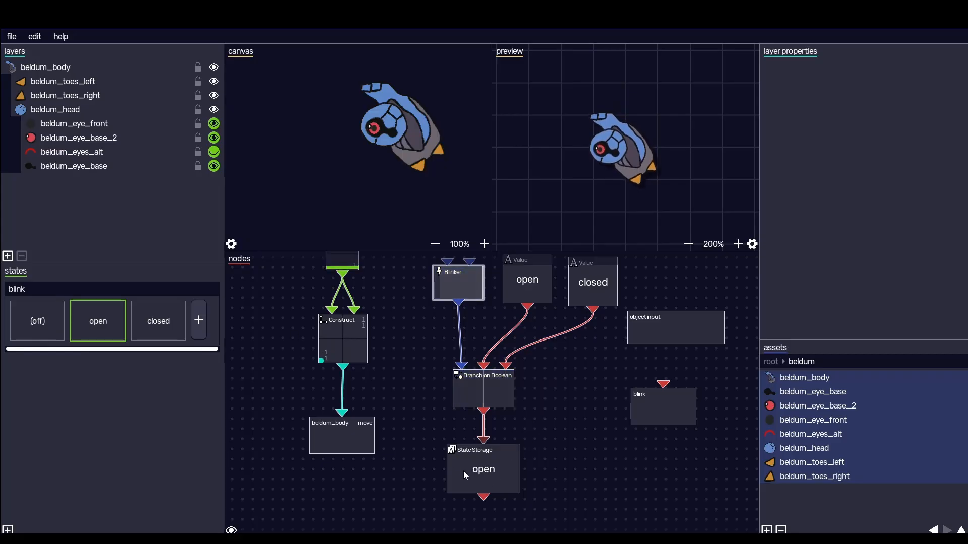
{"action": "scroll", "coordinate": [556, 443], "scroll_direction": "down", "scroll_amount": 1}
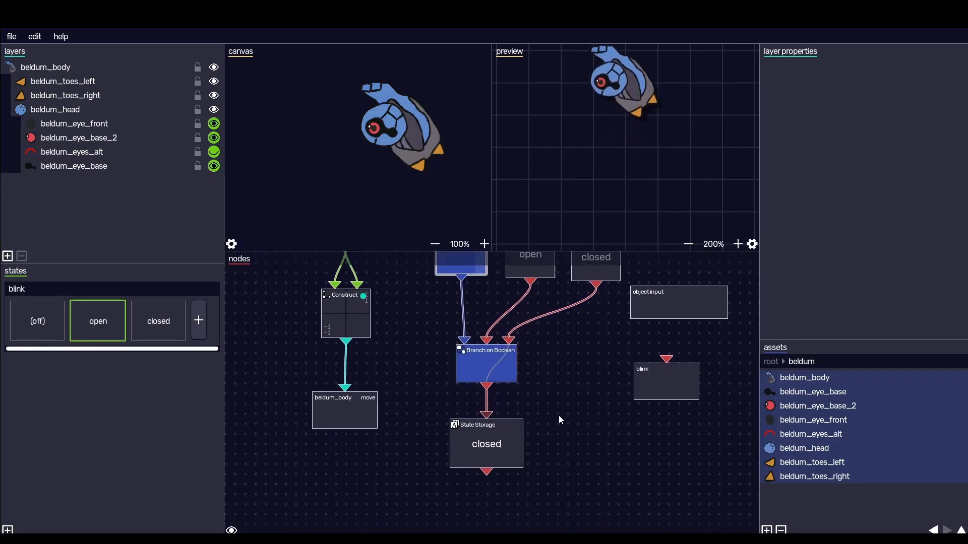
{"action": "left_click", "coordinate": [502, 449]}
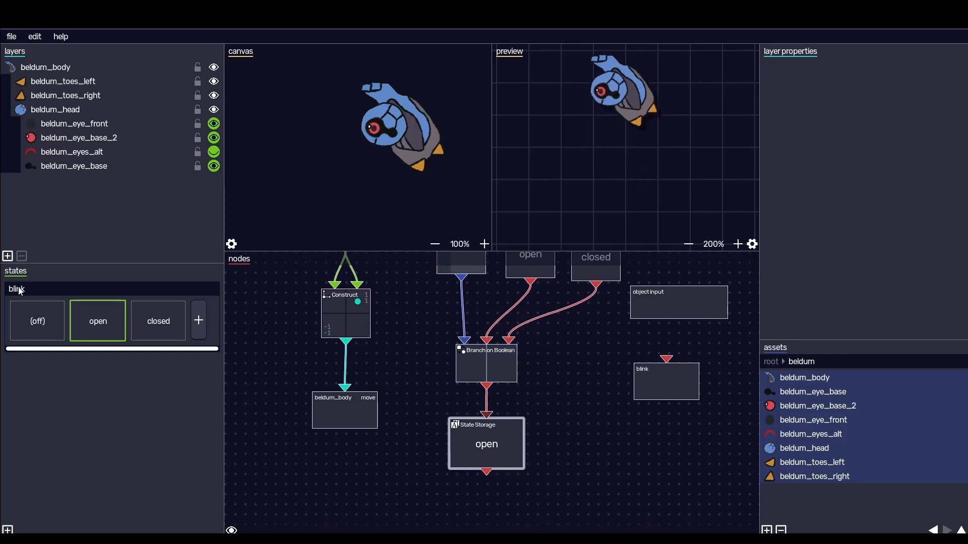
Place the blink state node below the State Storage node and connect the storage output to its current state input
{"action": "scroll", "coordinate": [650, 490], "scroll_direction": "down", "scroll_amount": 2}
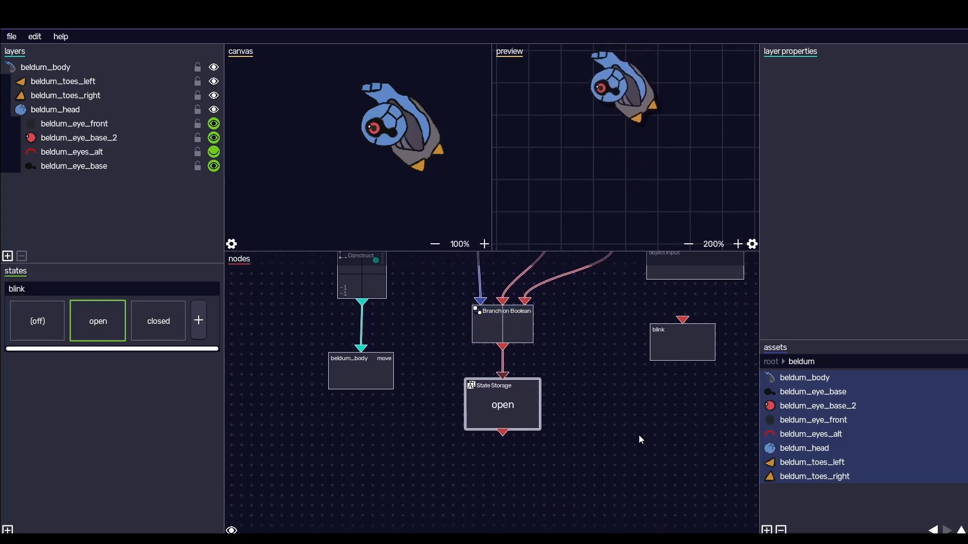
{"action": "left_click_drag", "start_coordinate": [656, 355], "coordinate": [510, 493]}
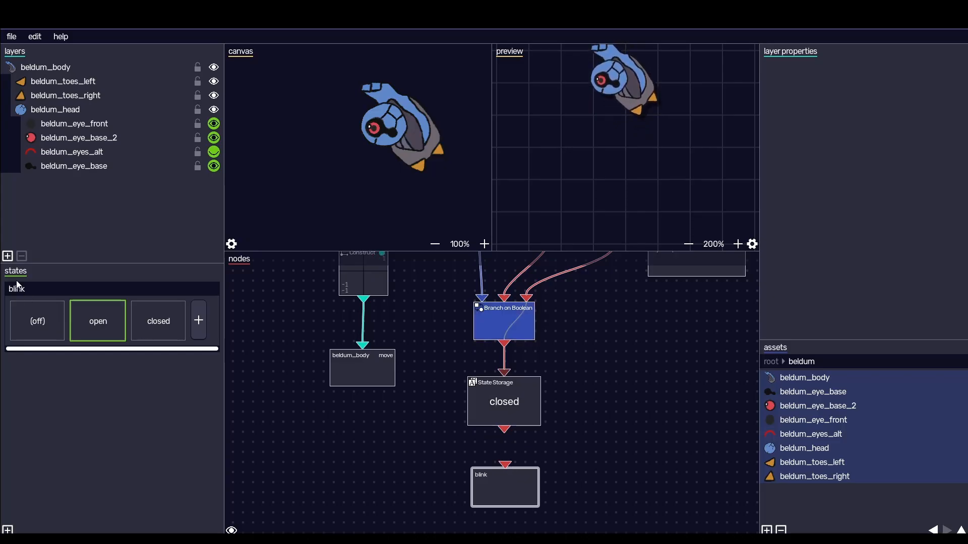
{"action": "left_click", "coordinate": [497, 403]}
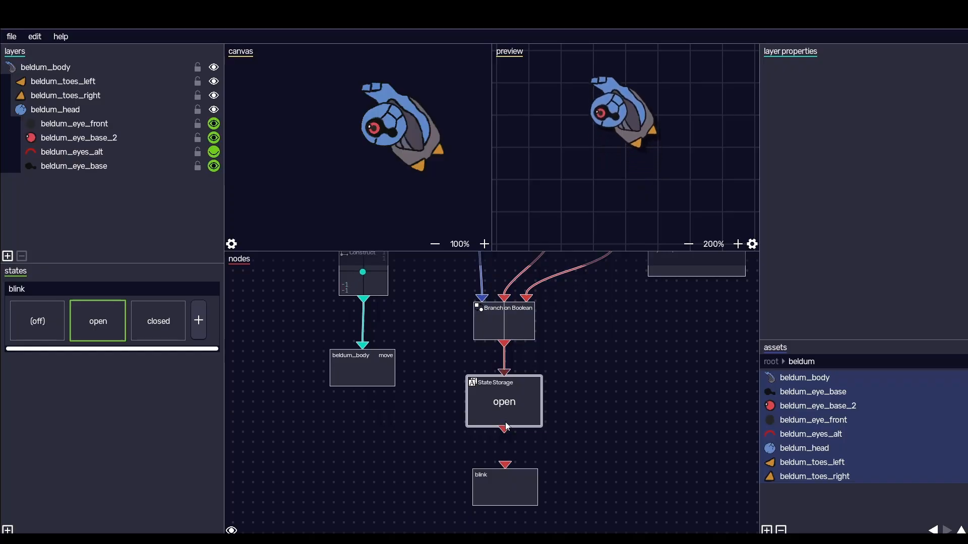
{"action": "left_click_drag", "start_coordinate": [505, 435], "coordinate": [506, 467]}
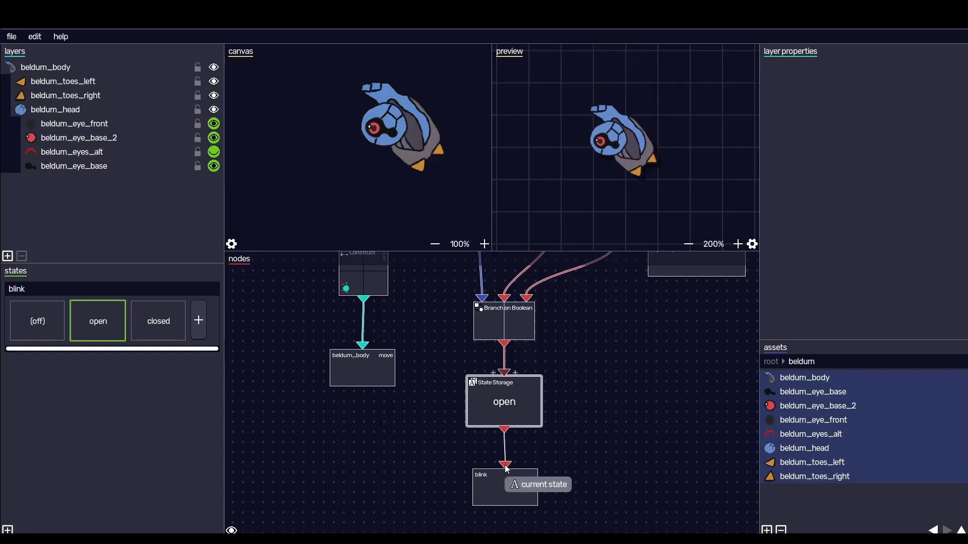
{"action": "left_click", "coordinate": [516, 487]}
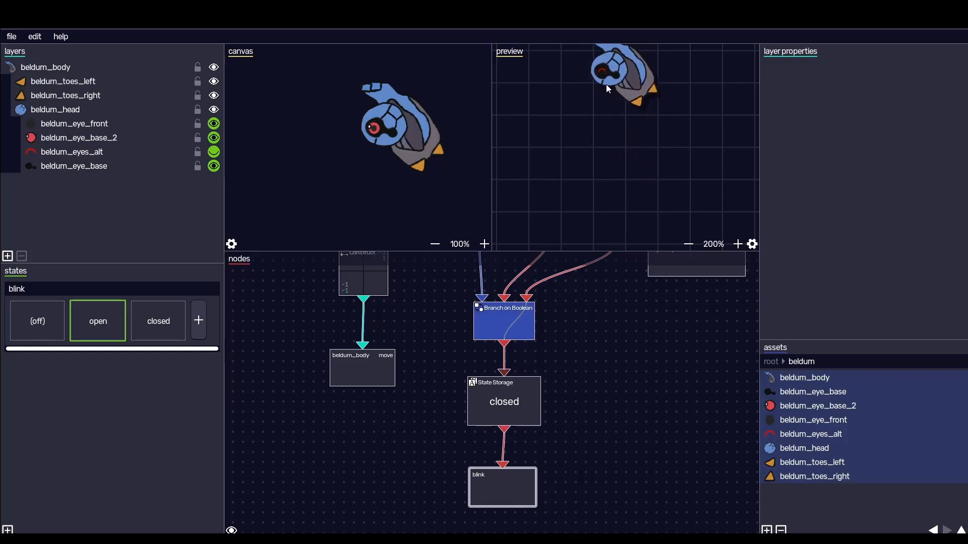
Disconnect the State Storage node from the blink state node and reconnect them to compare the preview
{"action": "left_click", "coordinate": [506, 445]}
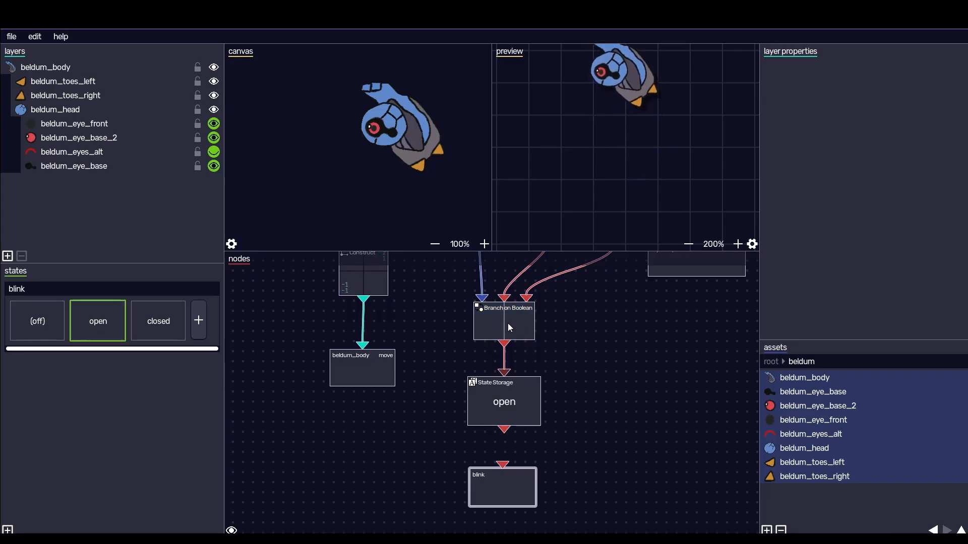
{"action": "left_click_drag", "start_coordinate": [504, 429], "coordinate": [514, 481]}
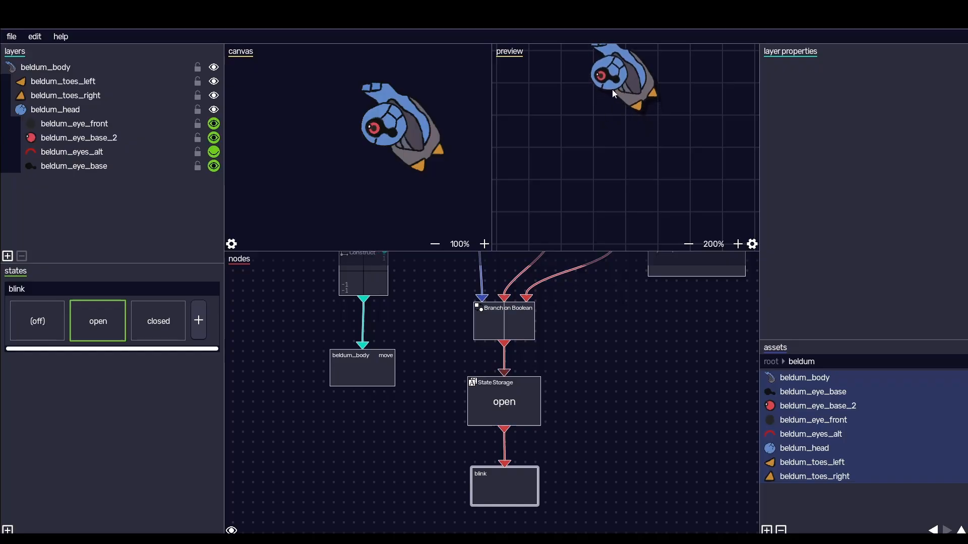
{"action": "left_click_drag", "start_coordinate": [666, 366], "coordinate": [627, 387]}
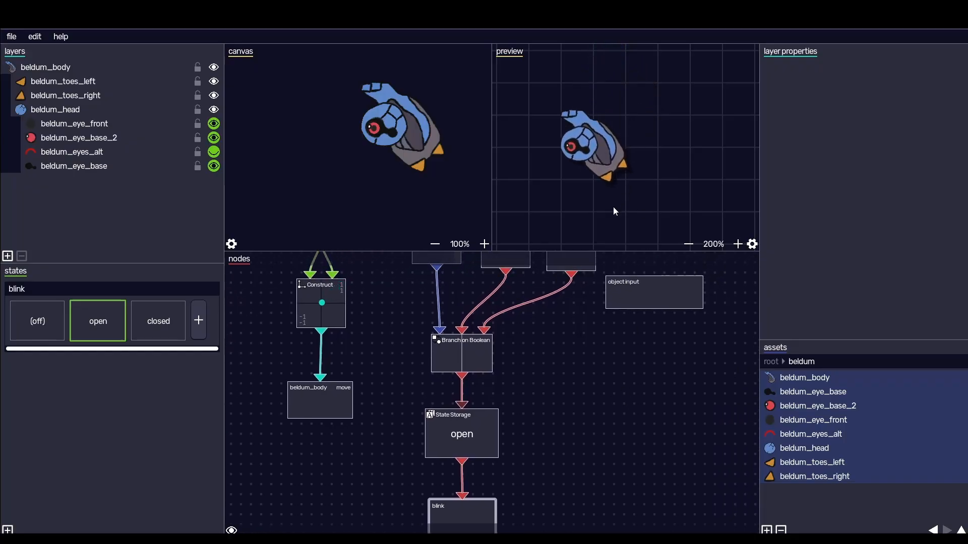
{"action": "left_click_drag", "start_coordinate": [597, 316], "coordinate": [582, 428]}
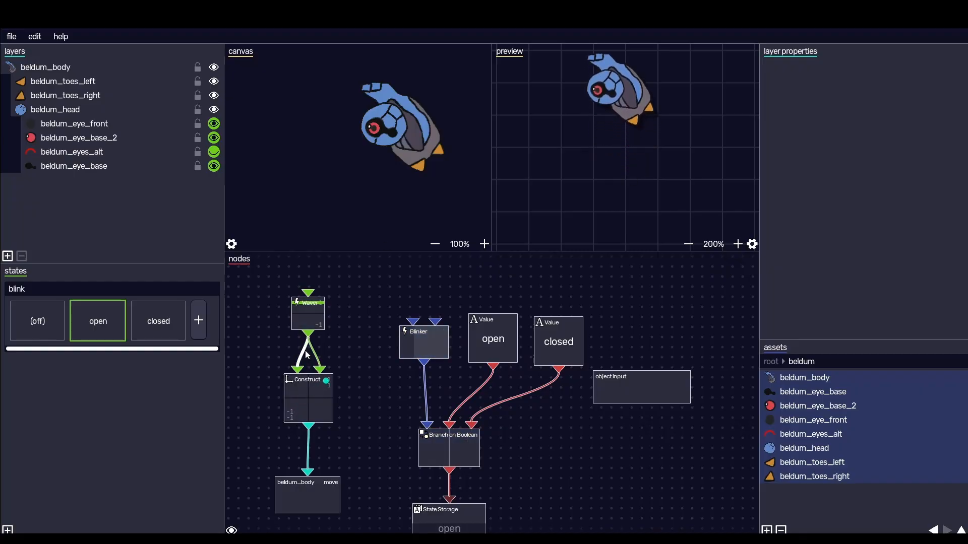
{"action": "left_click_drag", "start_coordinate": [528, 392], "coordinate": [515, 377]}
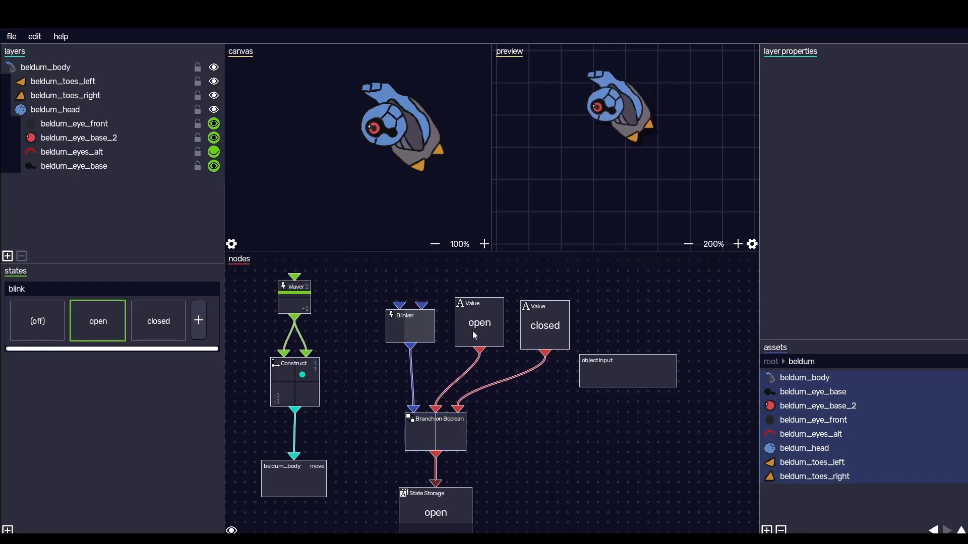
Add a Microphone input node beside the closed Value node and move the object input node well below it
{"action": "left_click_drag", "start_coordinate": [635, 374], "coordinate": [667, 410]}
{"action": "left_click_drag", "start_coordinate": [673, 351], "coordinate": [637, 278]}
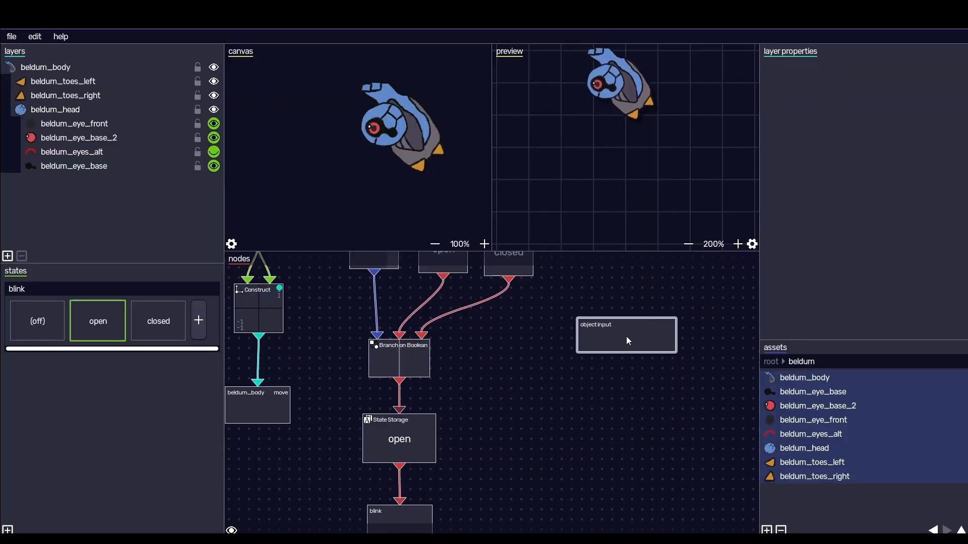
{"action": "left_click_drag", "start_coordinate": [626, 337], "coordinate": [622, 368]}
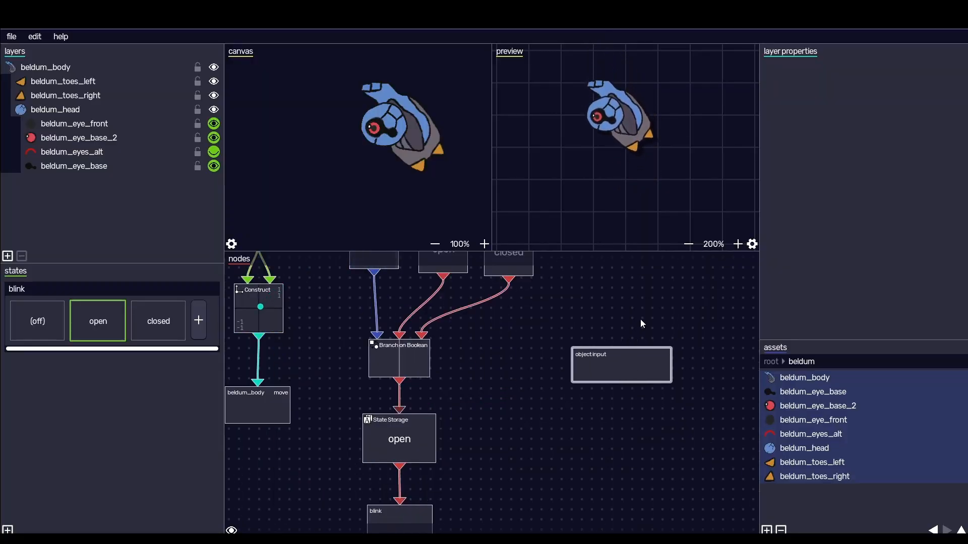
{"action": "left_click_drag", "start_coordinate": [660, 293], "coordinate": [653, 350]}
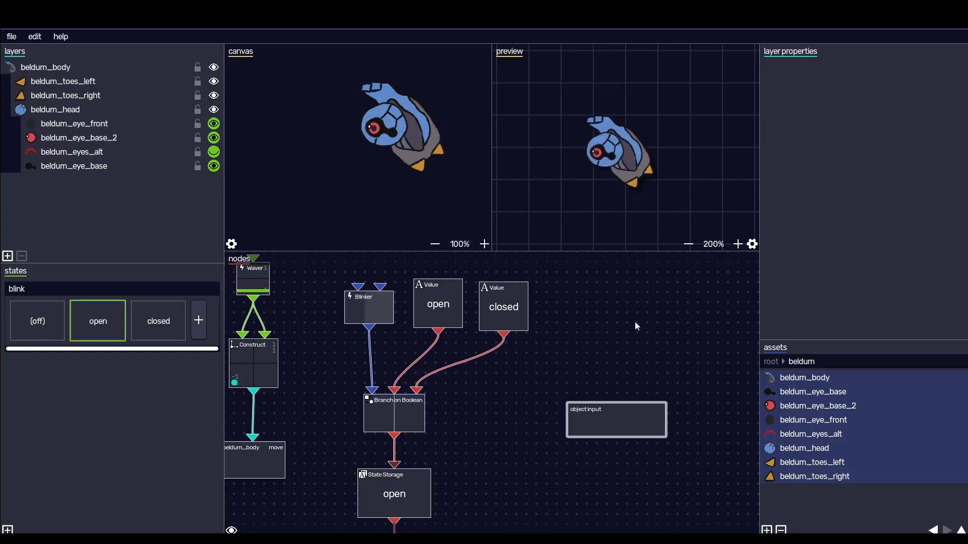
{"action": "right_click", "coordinate": [620, 290]}
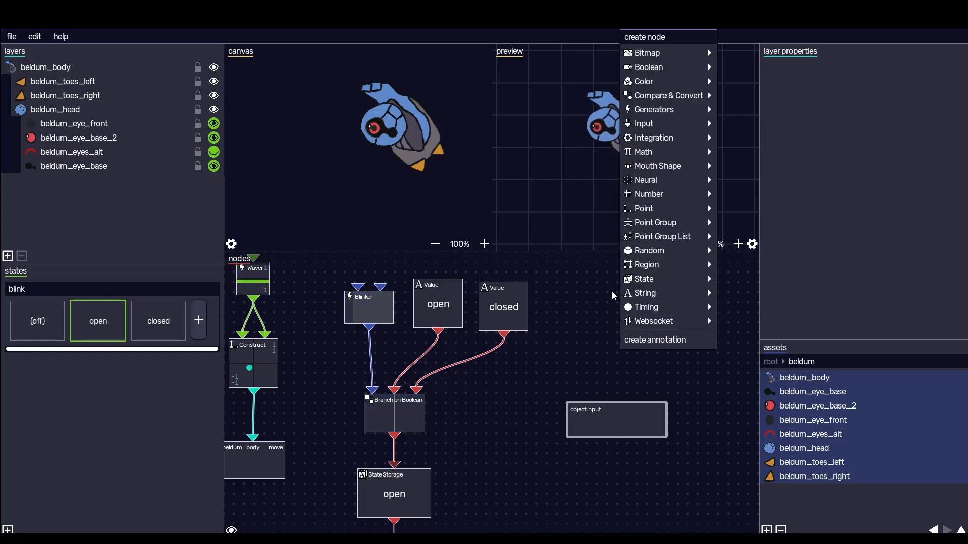
{"action": "mouse_move", "coordinate": [677, 124]}
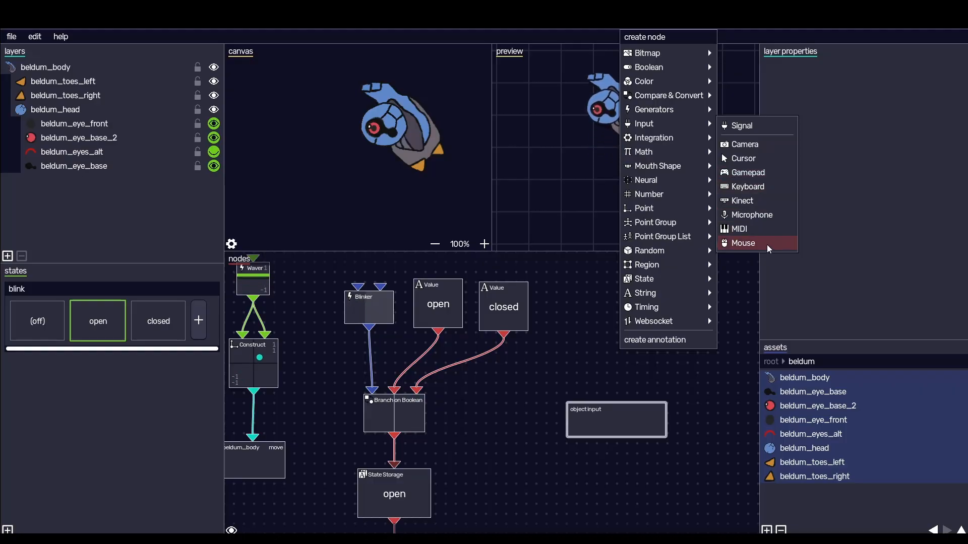
{"action": "left_click", "coordinate": [763, 216]}
{"action": "left_click_drag", "start_coordinate": [624, 416], "coordinate": [621, 457]}
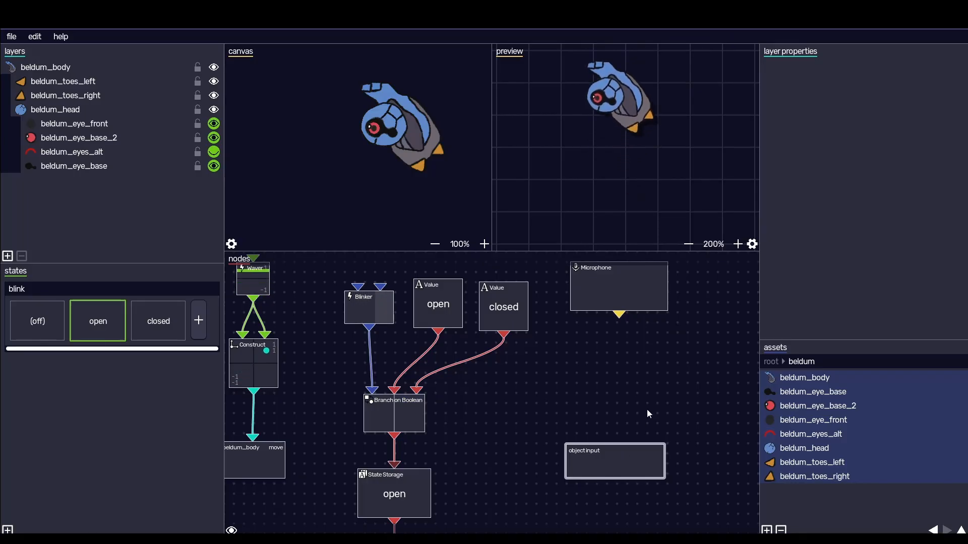
Add an Activity Sliders node under the Microphone node and move the object input node lower to clear it
{"action": "right_click", "coordinate": [604, 358]}
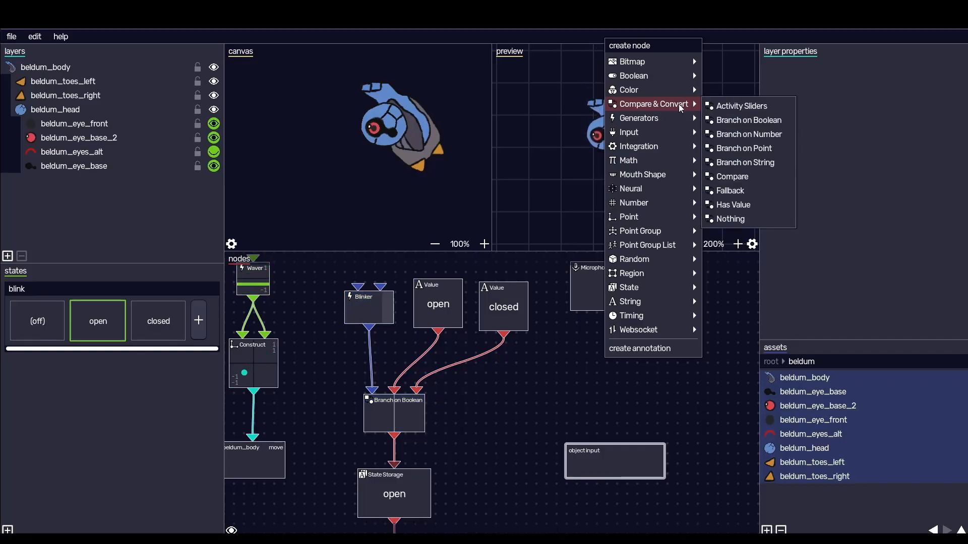
{"action": "left_click", "coordinate": [730, 110]}
{"action": "left_click_drag", "start_coordinate": [619, 457], "coordinate": [606, 492]}
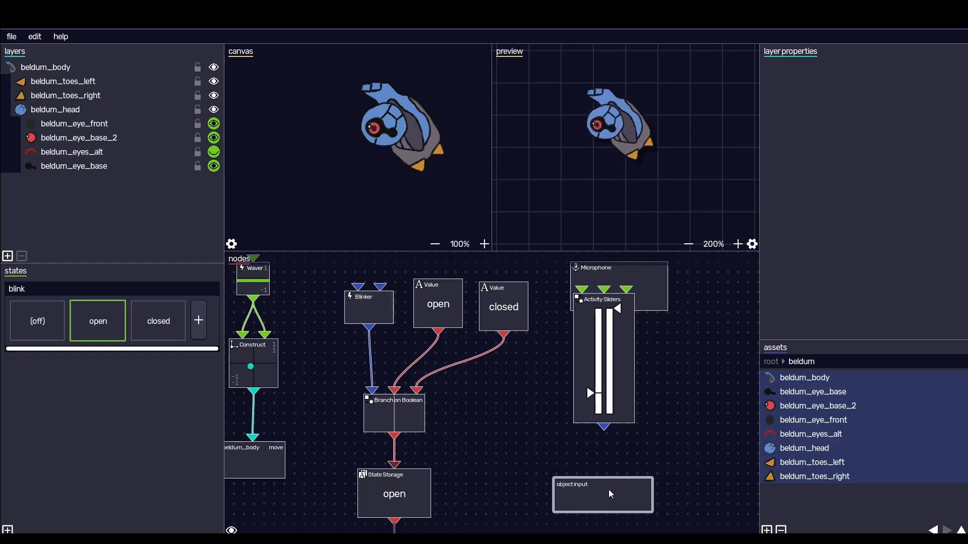
Separate the Activity Sliders and Microphone nodes vertically and connect the microphone output to the sliders' first number input
{"action": "left_click_drag", "start_coordinate": [629, 355], "coordinate": [638, 390]}
{"action": "left_click_drag", "start_coordinate": [645, 295], "coordinate": [637, 285]}
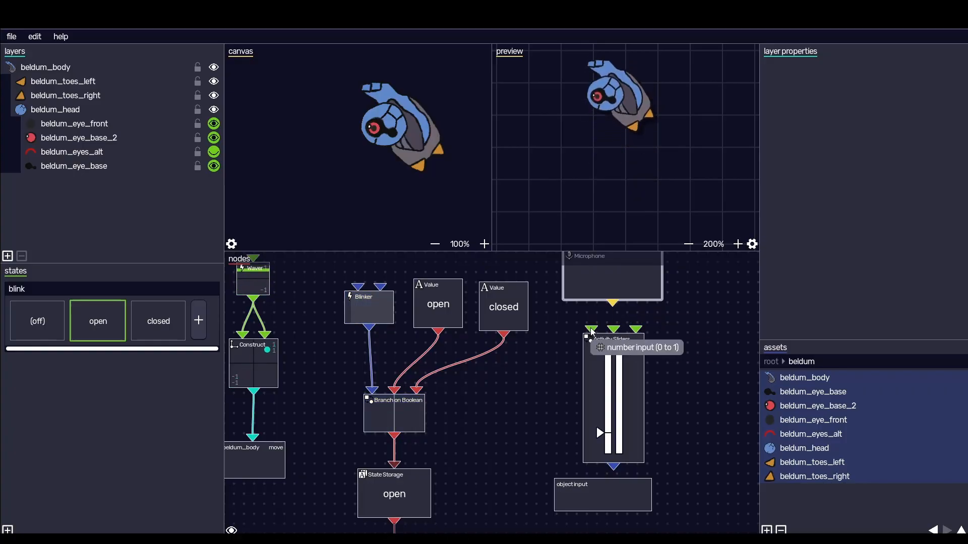
{"action": "left_click_drag", "start_coordinate": [604, 282], "coordinate": [592, 329]}
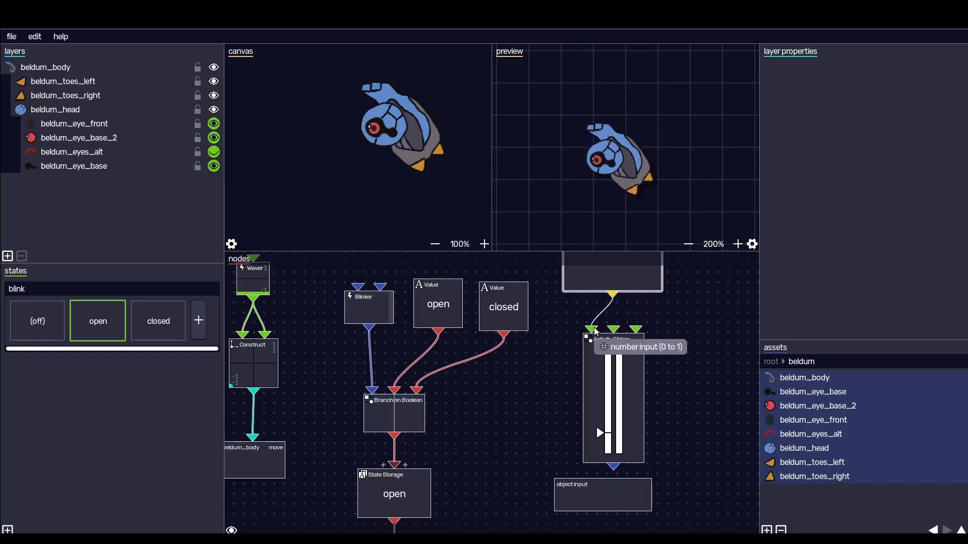
Move the object input node lower to leave more space beneath the Activity Sliders node
{"action": "left_click_drag", "start_coordinate": [685, 422], "coordinate": [688, 385]}
{"action": "left_click_drag", "start_coordinate": [631, 462], "coordinate": [662, 489]}
{"action": "left_click_drag", "start_coordinate": [664, 433], "coordinate": [670, 396]}
{"action": "left_click_drag", "start_coordinate": [693, 358], "coordinate": [675, 425]}
{"action": "left_click_drag", "start_coordinate": [624, 384], "coordinate": [633, 390]}
{"action": "left_click_drag", "start_coordinate": [685, 337], "coordinate": [655, 336]}
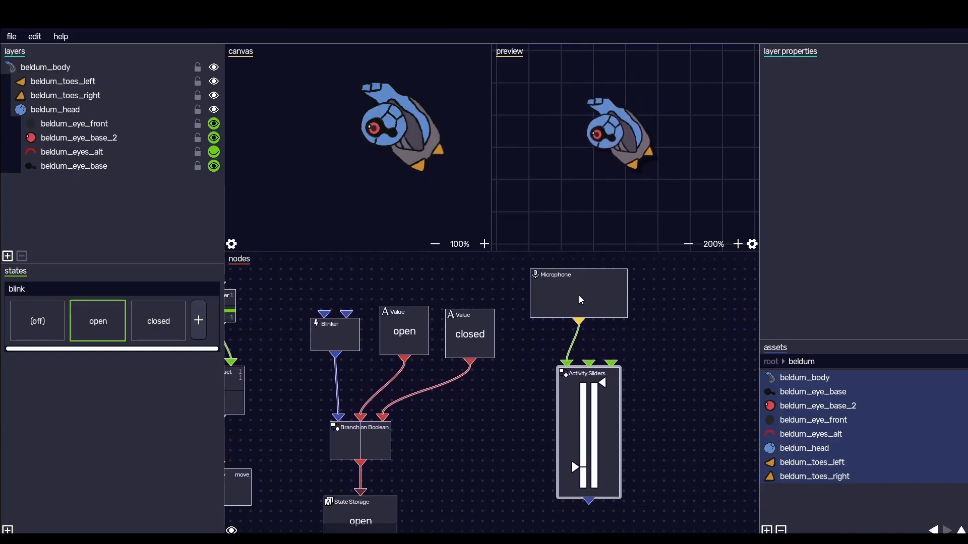
Assign Microphone (Razer Seiren V2 X) to the Microphone node and slightly raise the threshold marker on the Activity Sliders' green level bar
{"action": "right_click", "coordinate": [567, 298]}
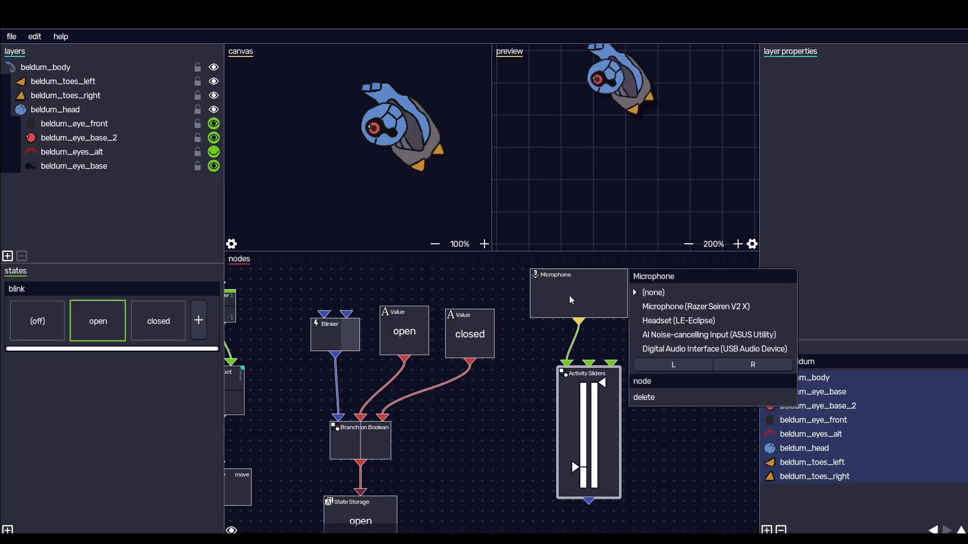
{"action": "left_click", "coordinate": [691, 307]}
{"action": "left_click", "coordinate": [531, 352]}
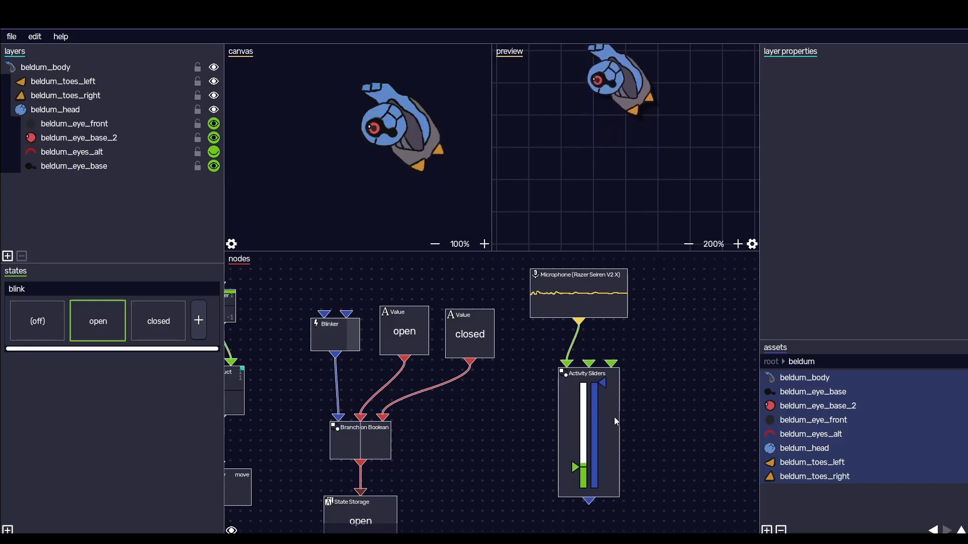
{"action": "scroll", "coordinate": [583, 471], "scroll_direction": "down", "scroll_amount": 1}
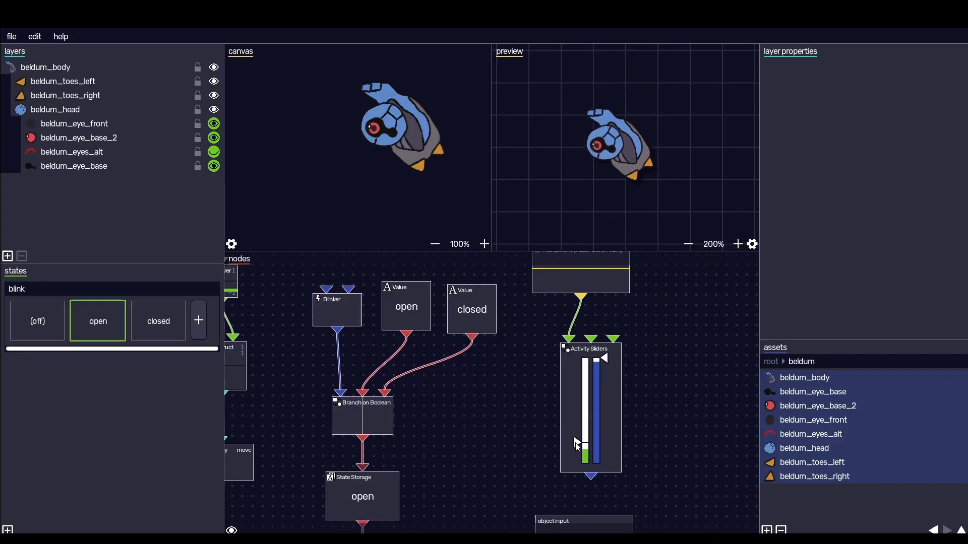
{"action": "left_click_drag", "start_coordinate": [577, 446], "coordinate": [577, 437]}
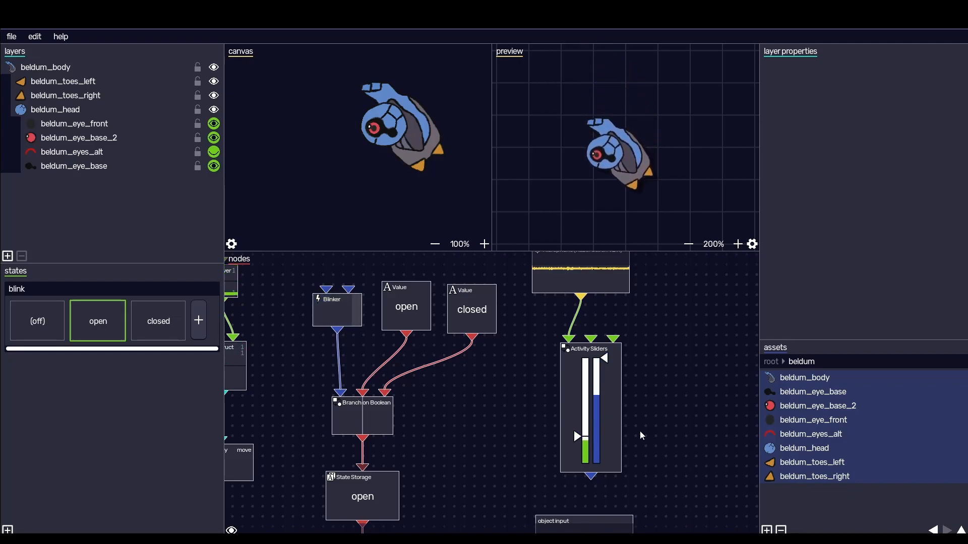
Place the object input node a little farther below the Activity Sliders node while checking the microphone activity bars
{"action": "scroll", "coordinate": [655, 378], "scroll_direction": "down", "scroll_amount": 5}
{"action": "left_click_drag", "start_coordinate": [679, 316], "coordinate": [652, 345]}
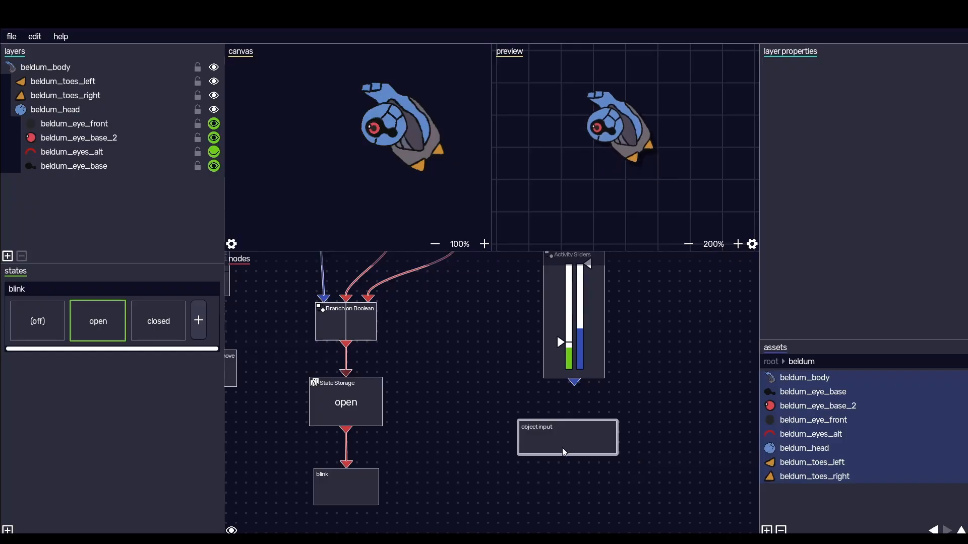
{"action": "left_click_drag", "start_coordinate": [676, 398], "coordinate": [669, 363]}
{"action": "left_click_drag", "start_coordinate": [573, 406], "coordinate": [578, 427]}
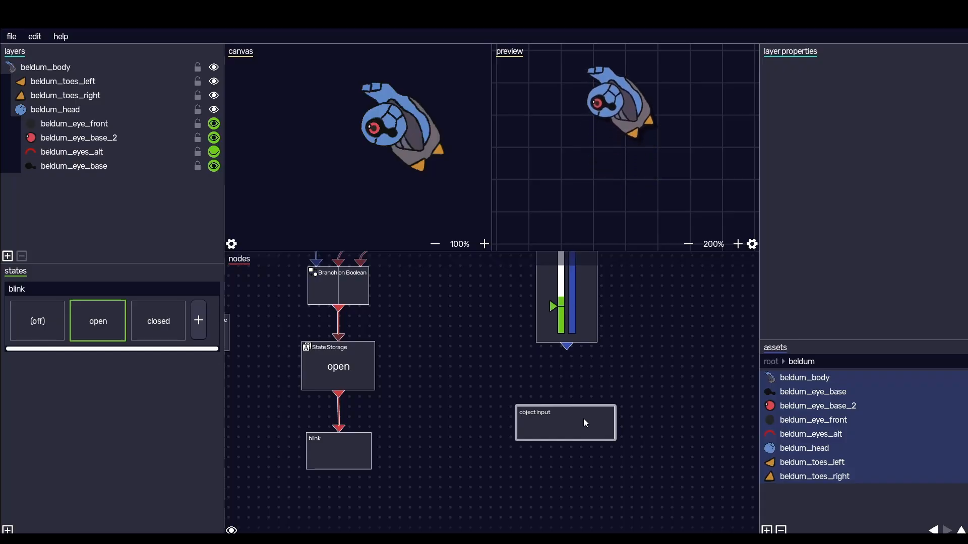
{"action": "scroll", "coordinate": [637, 409], "scroll_direction": "up", "scroll_amount": 5}
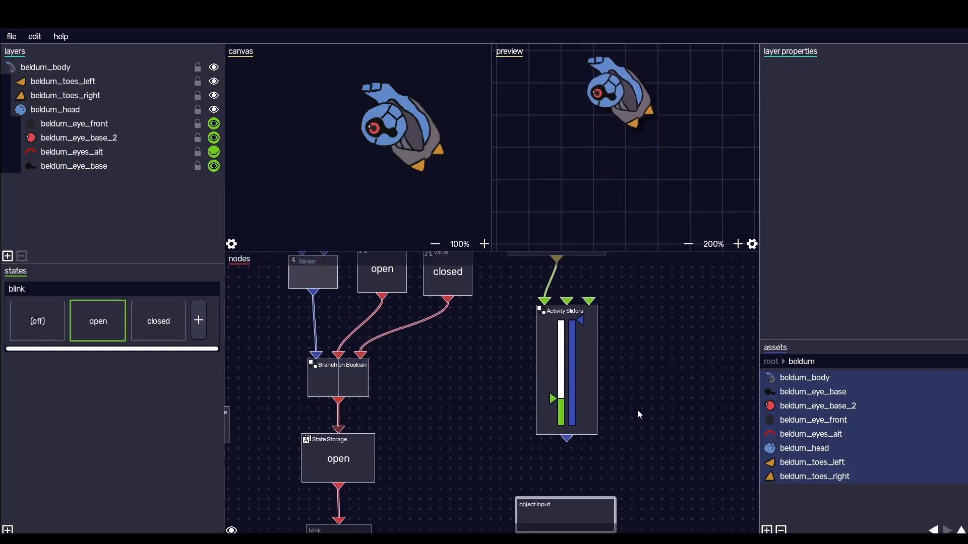
{"action": "left_click", "coordinate": [551, 273]}
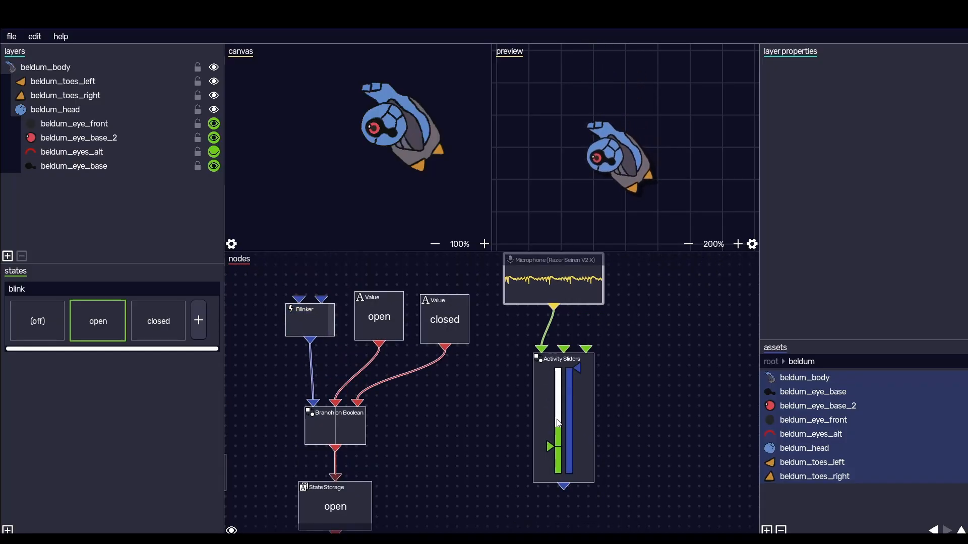
{"action": "scroll", "coordinate": [616, 417], "scroll_direction": "down", "scroll_amount": 3}
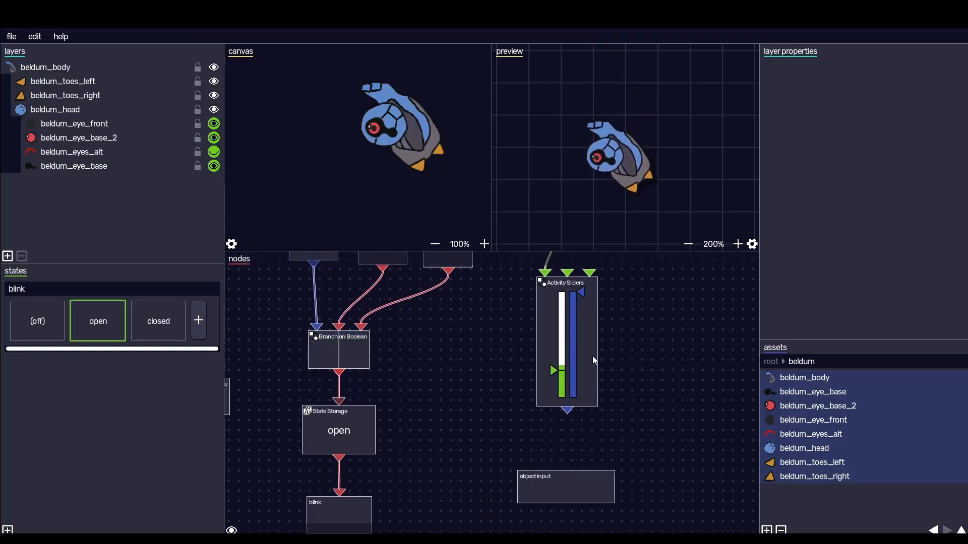
{"action": "scroll", "coordinate": [628, 385], "scroll_direction": "up", "scroll_amount": 1}
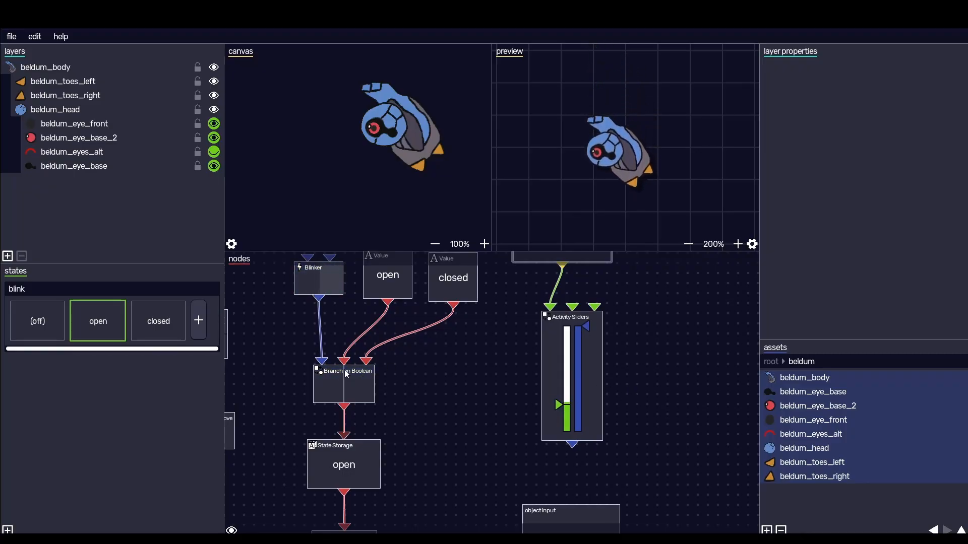
{"action": "scroll", "coordinate": [655, 388], "scroll_direction": "down", "scroll_amount": 1}
{"action": "left_click_drag", "start_coordinate": [572, 467], "coordinate": [575, 461]}
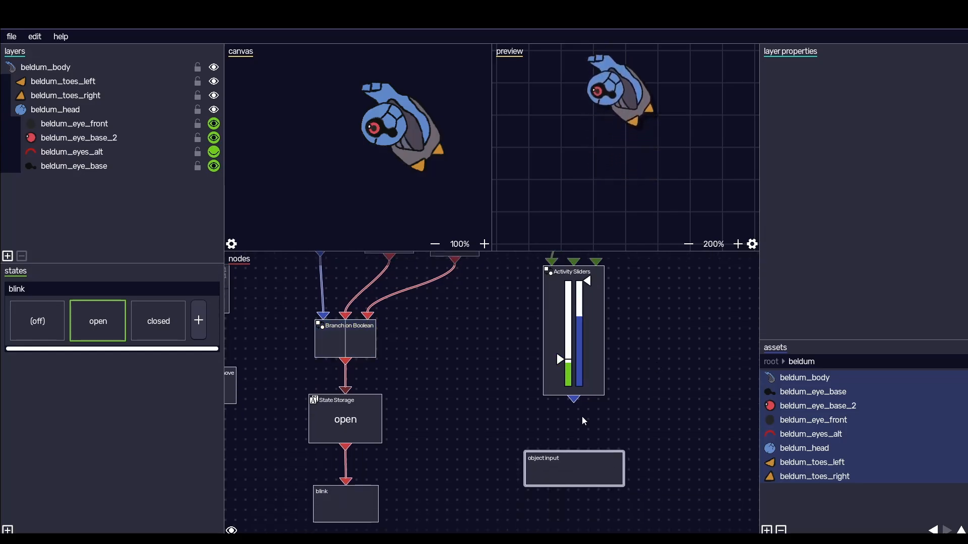
Create a node input named mic_activity on the object input node and give it the Boolean usage
{"action": "right_click", "coordinate": [568, 465]}
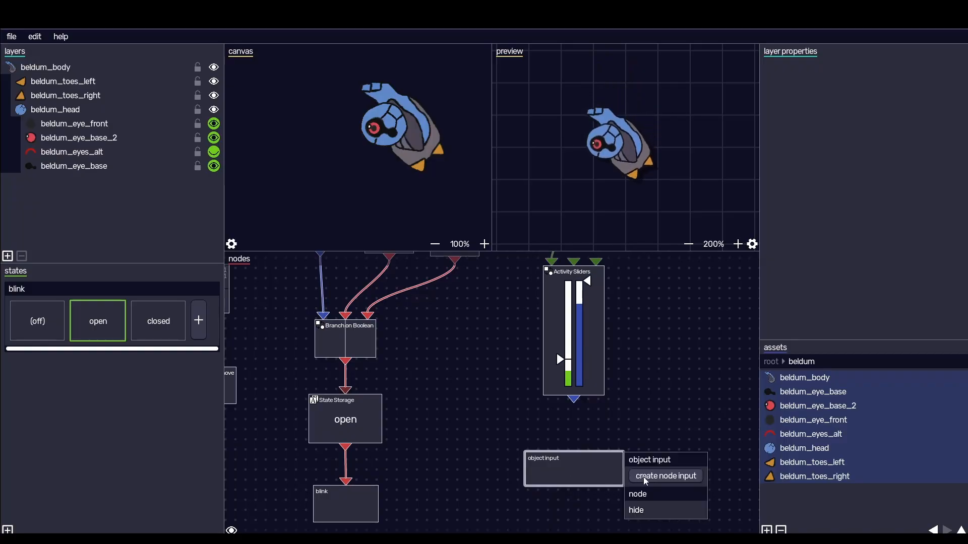
{"action": "left_click", "coordinate": [663, 480]}
{"action": "left_click", "coordinate": [691, 460]}
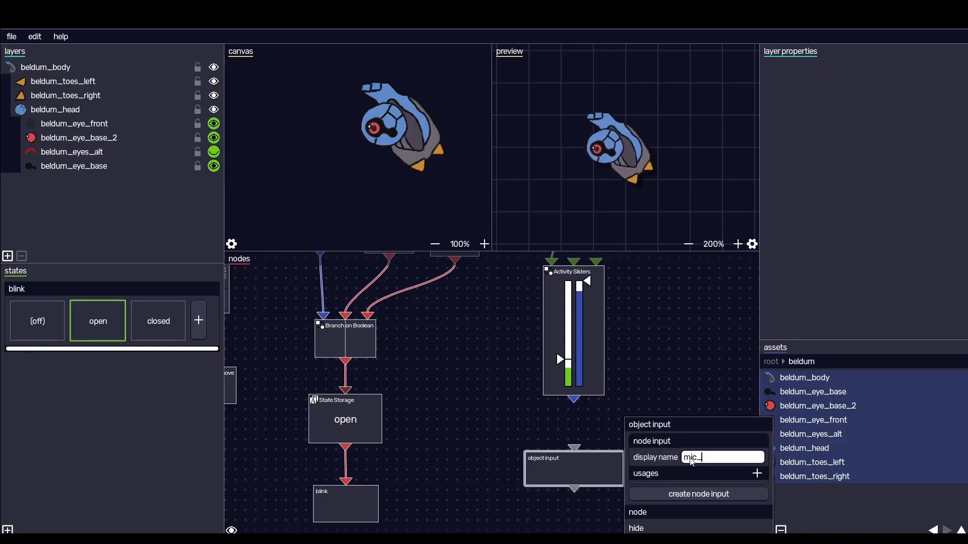
{"action": "type", "text": "mic_activity"}
{"action": "key", "text": "Return"}
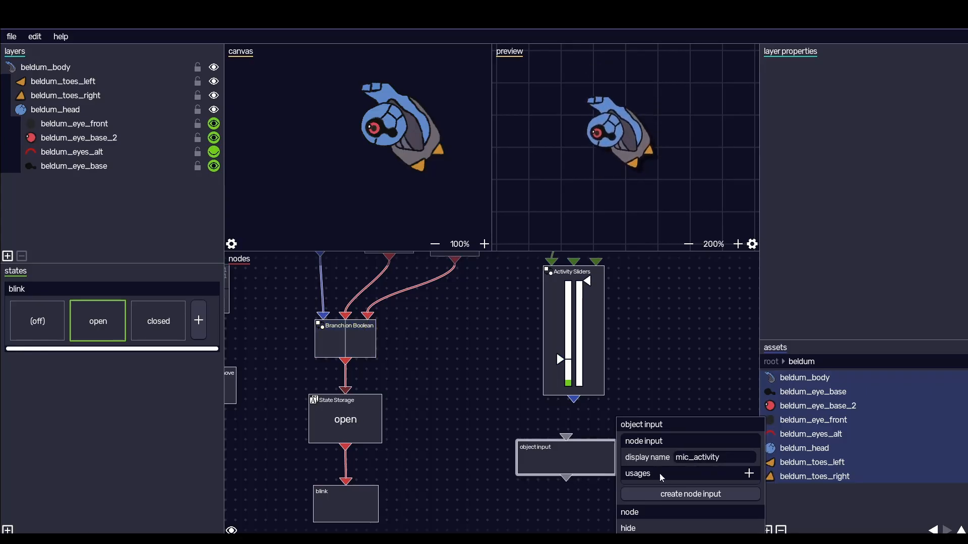
{"action": "left_click", "coordinate": [749, 475]}
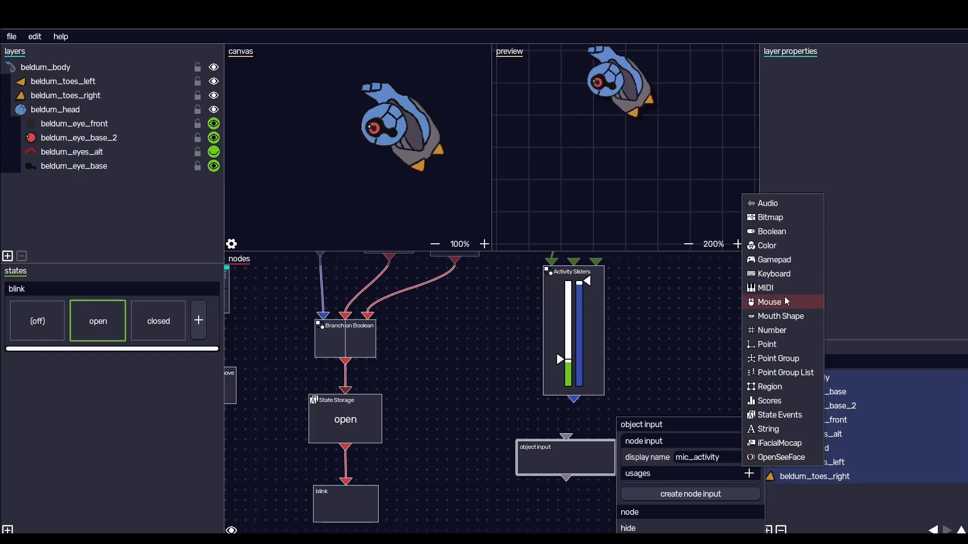
{"action": "left_click", "coordinate": [772, 231]}
Connect the Activity Sliders' activity output to the object input's mic_activity input and place the object input node just below the sliders
{"action": "left_click", "coordinate": [573, 400]}
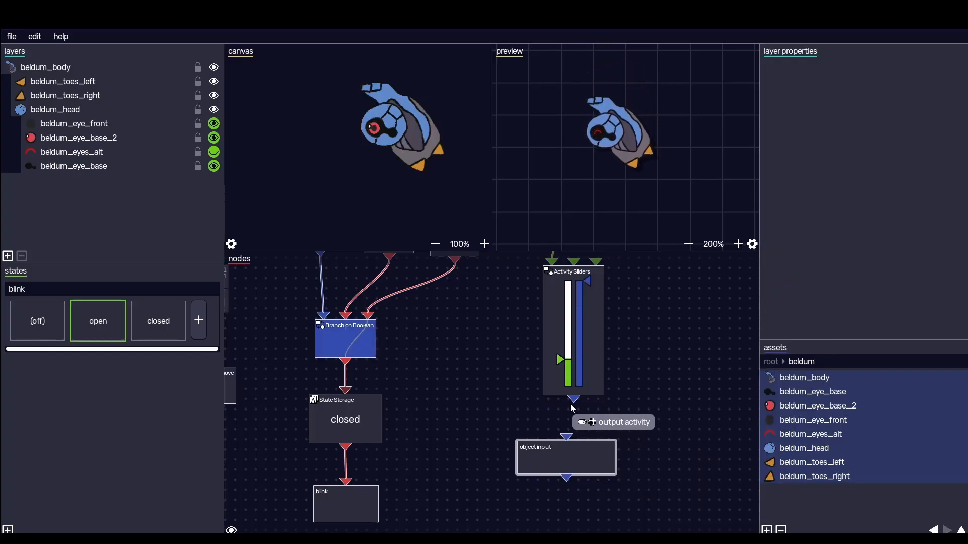
{"action": "left_click_drag", "start_coordinate": [409, 348], "coordinate": [415, 417]}
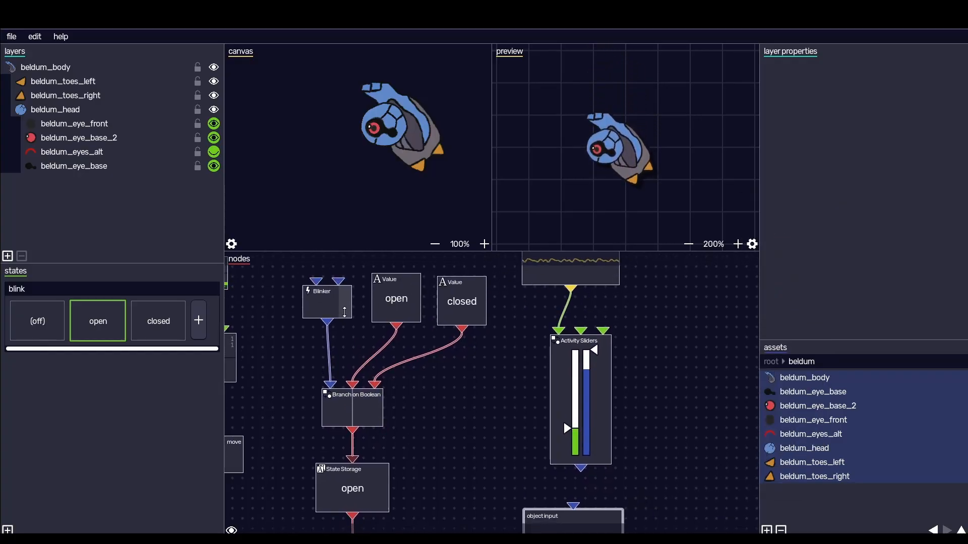
{"action": "scroll", "coordinate": [460, 460], "scroll_direction": "down", "scroll_amount": 2}
{"action": "left_click_drag", "start_coordinate": [646, 324], "coordinate": [649, 356]}
{"action": "left_click_drag", "start_coordinate": [640, 464], "coordinate": [664, 389]}
{"action": "left_click_drag", "start_coordinate": [594, 446], "coordinate": [593, 468]}
{"action": "left_click_drag", "start_coordinate": [662, 418], "coordinate": [679, 372]}
{"action": "mouse_move", "coordinate": [618, 413]}
{"action": "left_mouse_down"}
{"action": "mouse_move", "coordinate": [644, 413]}
{"action": "mouse_move", "coordinate": [624, 420]}
{"action": "left_mouse_up"}
{"action": "left_click_drag", "start_coordinate": [685, 378], "coordinate": [685, 359]}
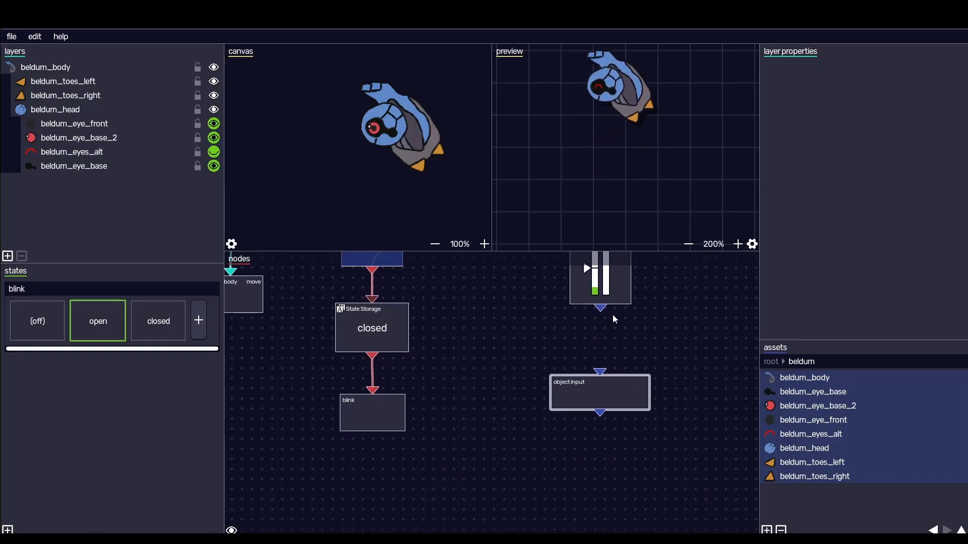
{"action": "left_click_drag", "start_coordinate": [600, 309], "coordinate": [587, 367]}
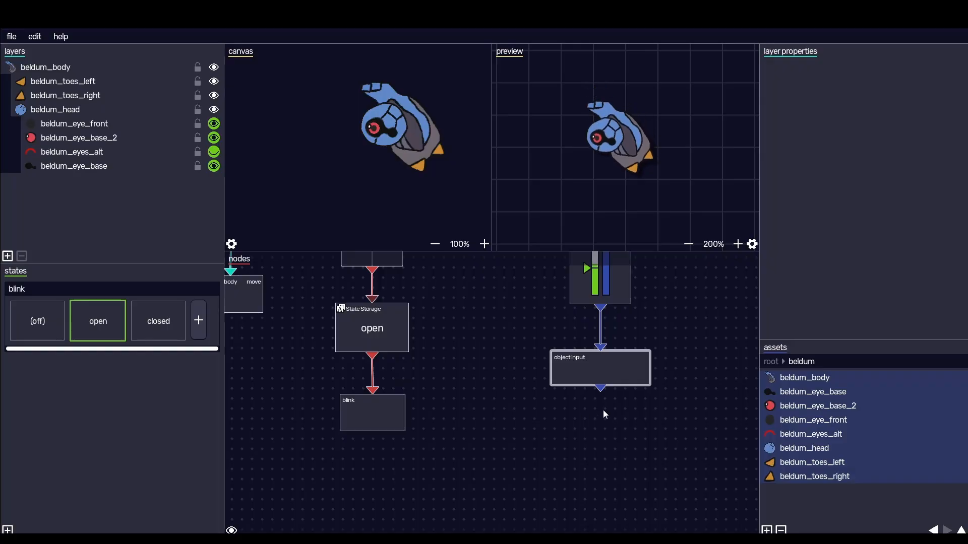
{"action": "left_click_drag", "start_coordinate": [603, 379], "coordinate": [602, 369]}
Add a Branch on Boolean node below the object input node and connect the mic_activity output to its boolean input
{"action": "scroll", "coordinate": [569, 423], "scroll_direction": "down", "scroll_amount": 2}
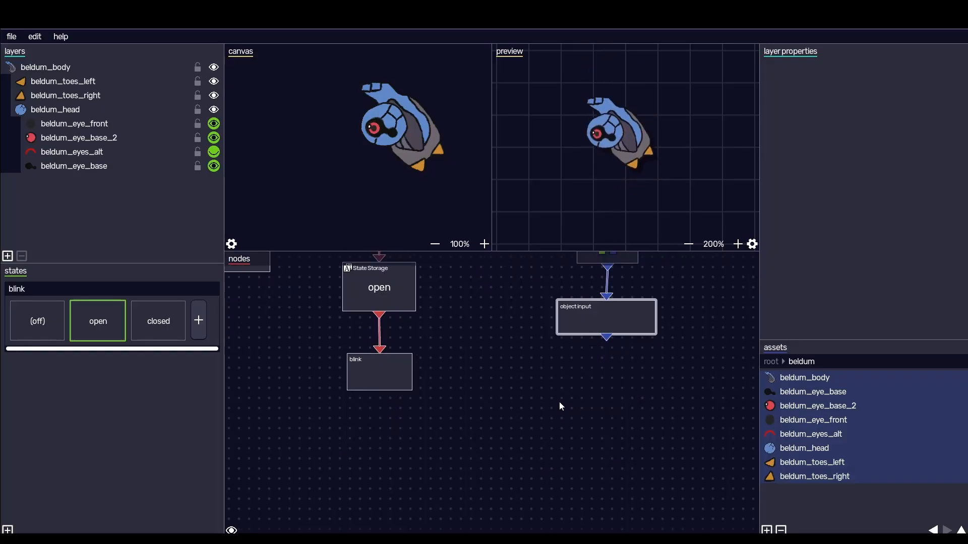
{"action": "right_click", "coordinate": [518, 407]}
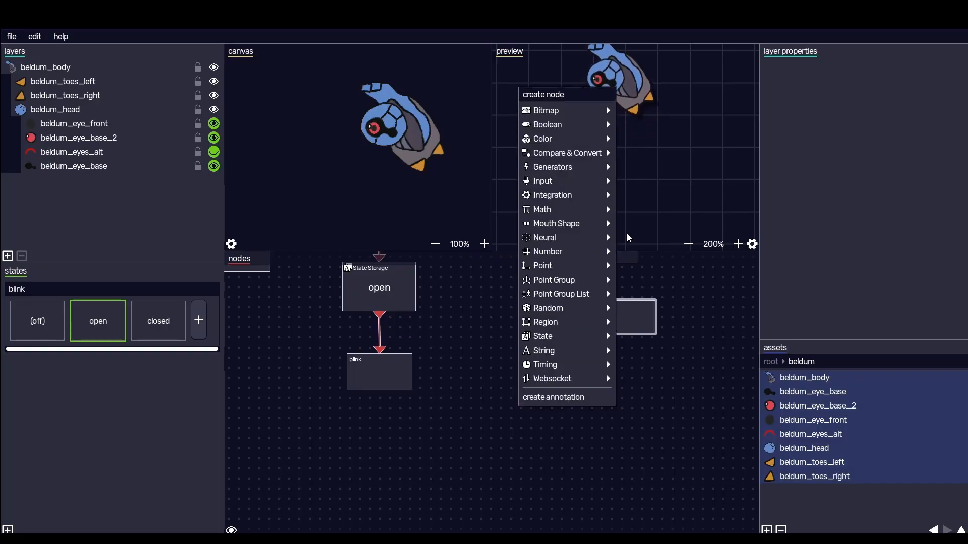
{"action": "mouse_move", "coordinate": [600, 153]}
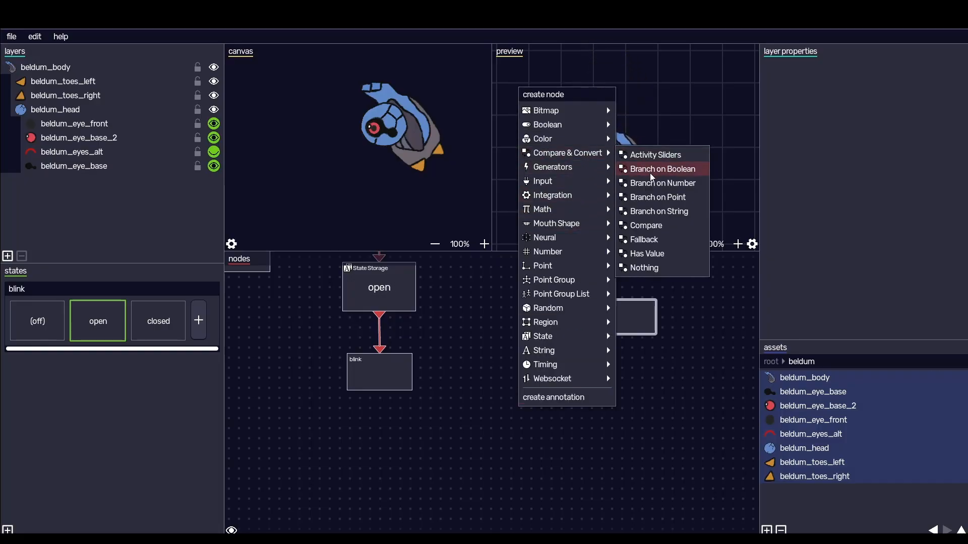
{"action": "left_click", "coordinate": [650, 171]}
{"action": "left_click_drag", "start_coordinate": [510, 421], "coordinate": [571, 433]}
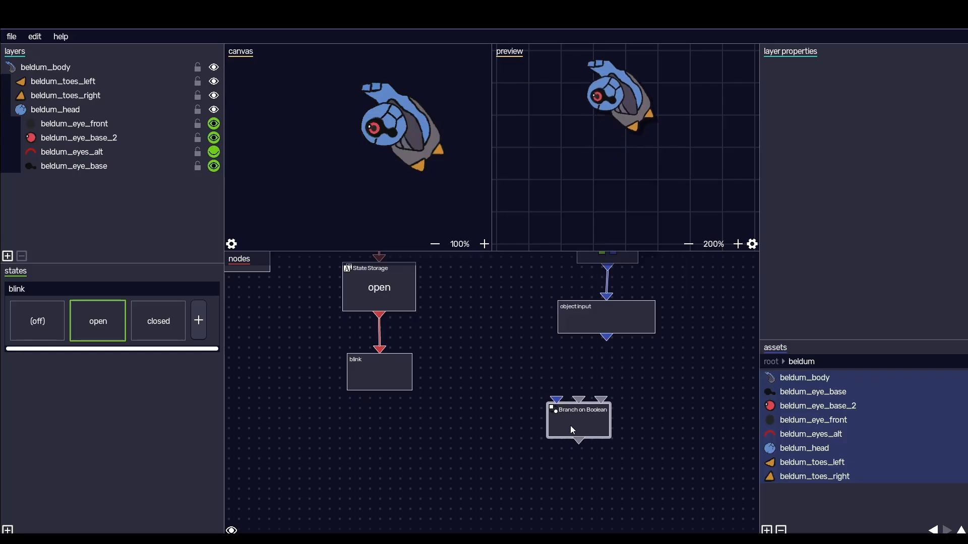
{"action": "left_click_drag", "start_coordinate": [606, 336], "coordinate": [554, 411]}
{"action": "left_click", "coordinate": [568, 403]}
Reposition the new Branch on Boolean node close beneath the object input node, slightly to its left
{"action": "left_click_drag", "start_coordinate": [654, 357], "coordinate": [613, 419]}
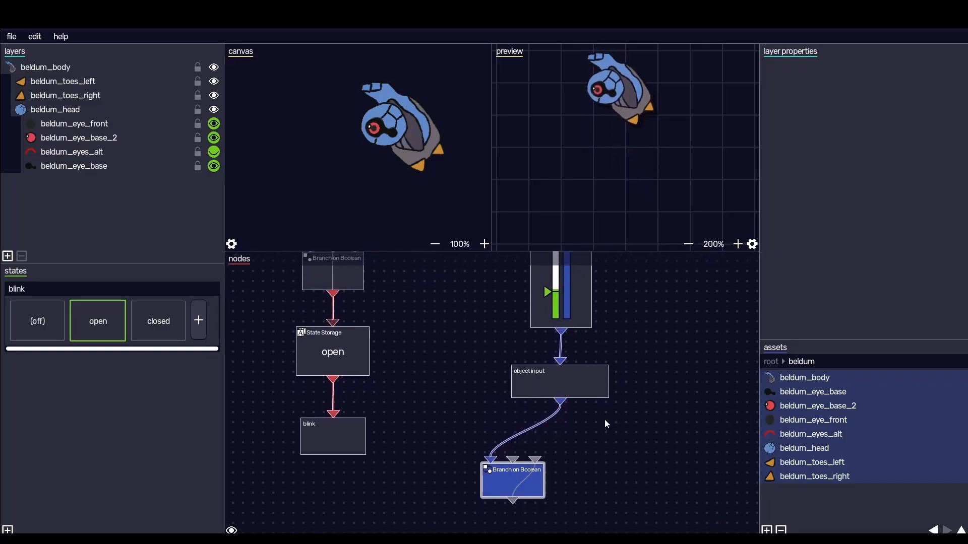
{"action": "scroll", "coordinate": [606, 366], "scroll_direction": "down", "scroll_amount": 5}
{"action": "scroll", "coordinate": [607, 365], "scroll_direction": "up", "scroll_amount": 5}
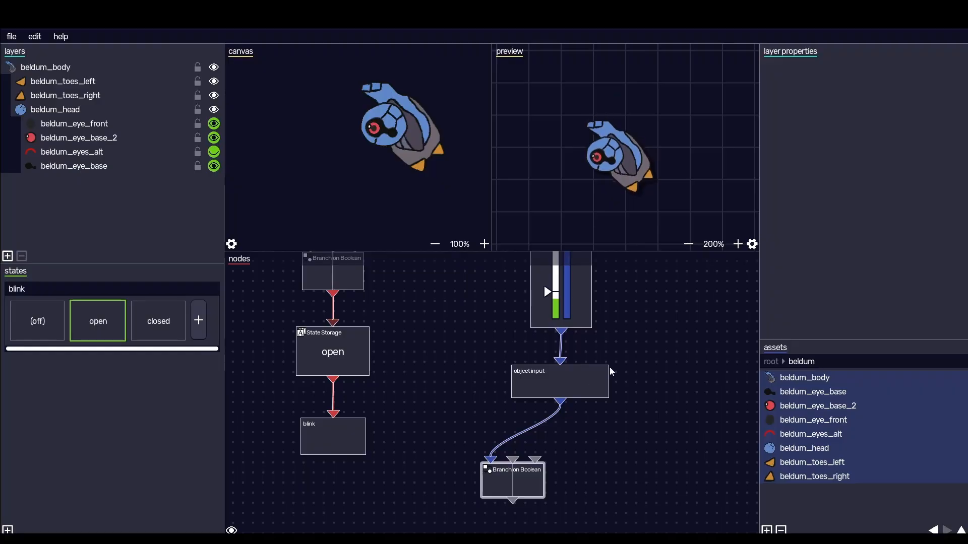
{"action": "left_click_drag", "start_coordinate": [553, 475], "coordinate": [605, 466]}
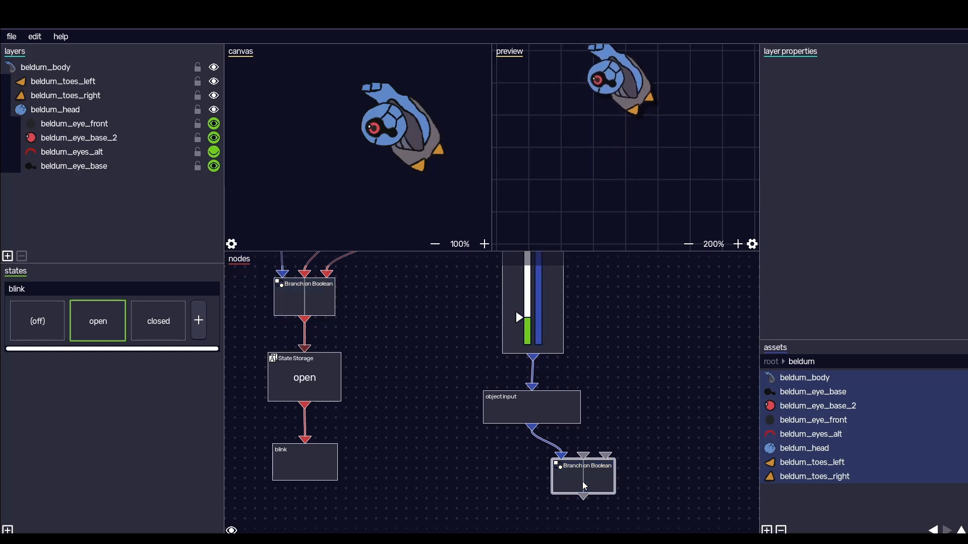
{"action": "left_click_drag", "start_coordinate": [589, 485], "coordinate": [550, 498]}
{"action": "left_click_drag", "start_coordinate": [609, 466], "coordinate": [634, 392]}
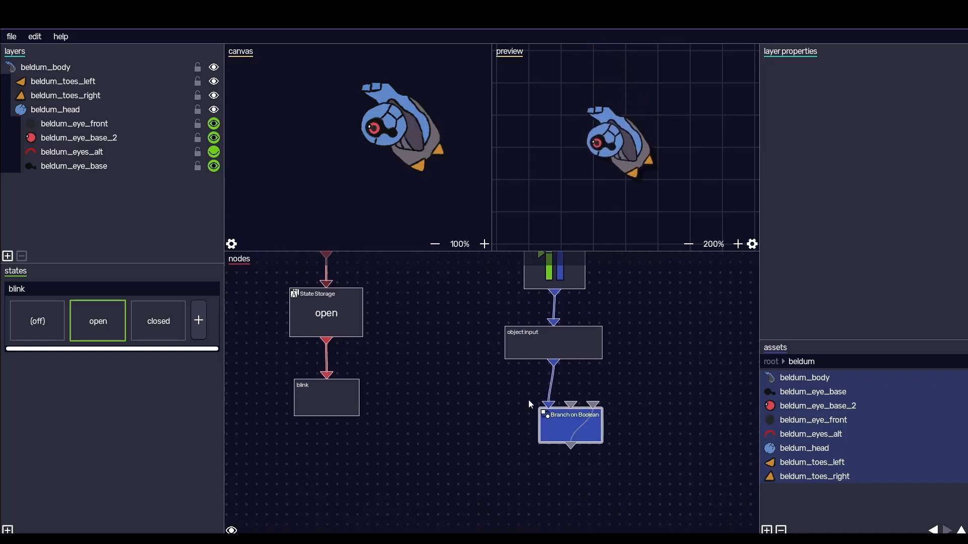
{"action": "left_click_drag", "start_coordinate": [545, 443], "coordinate": [549, 416]}
{"action": "left_click", "coordinate": [550, 404]}
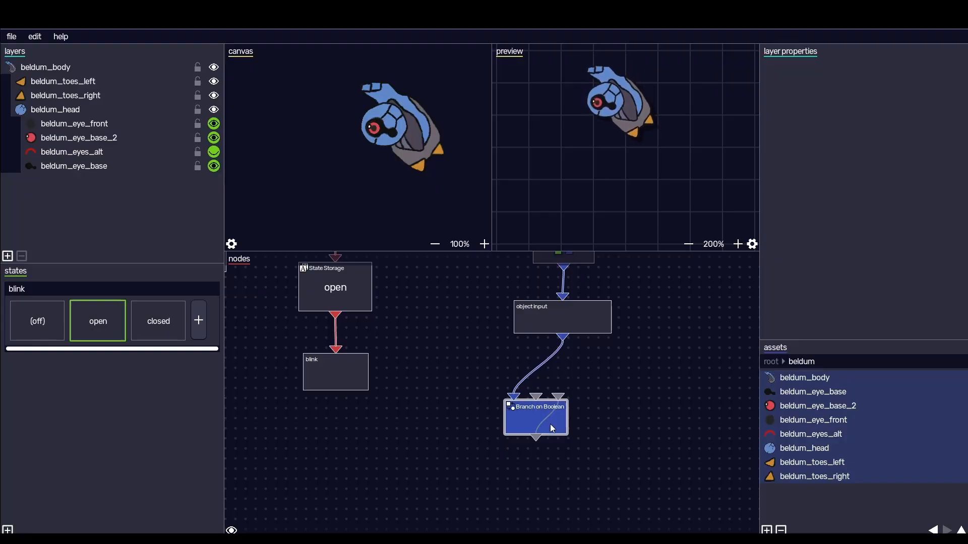
{"action": "left_click_drag", "start_coordinate": [546, 408], "coordinate": [546, 401]}
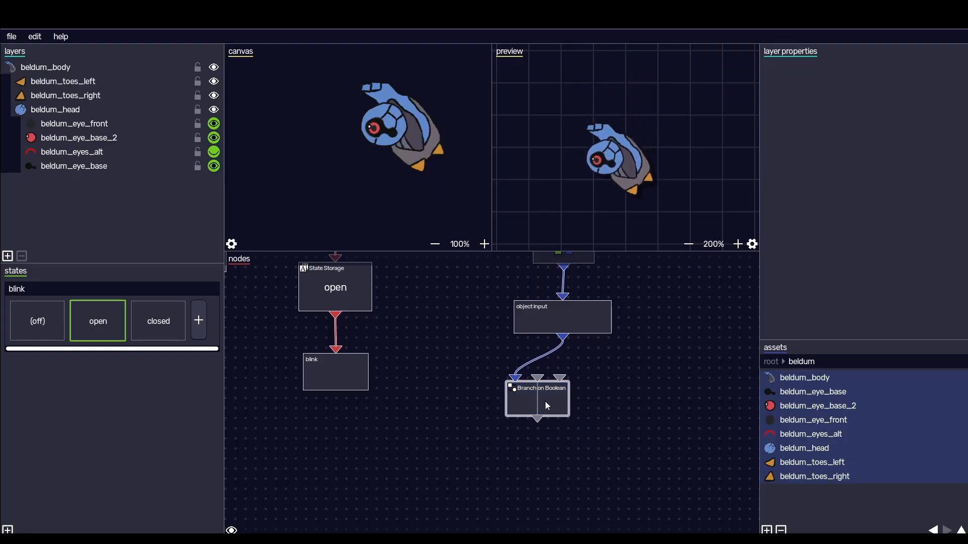
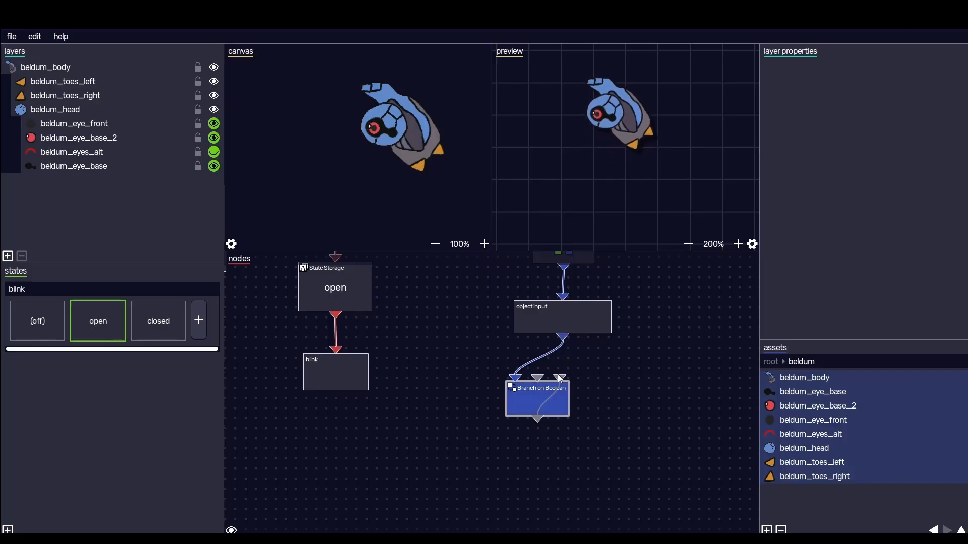
Add a scale dynamic to the beldum_body layer
{"action": "left_click", "coordinate": [843, 495]}
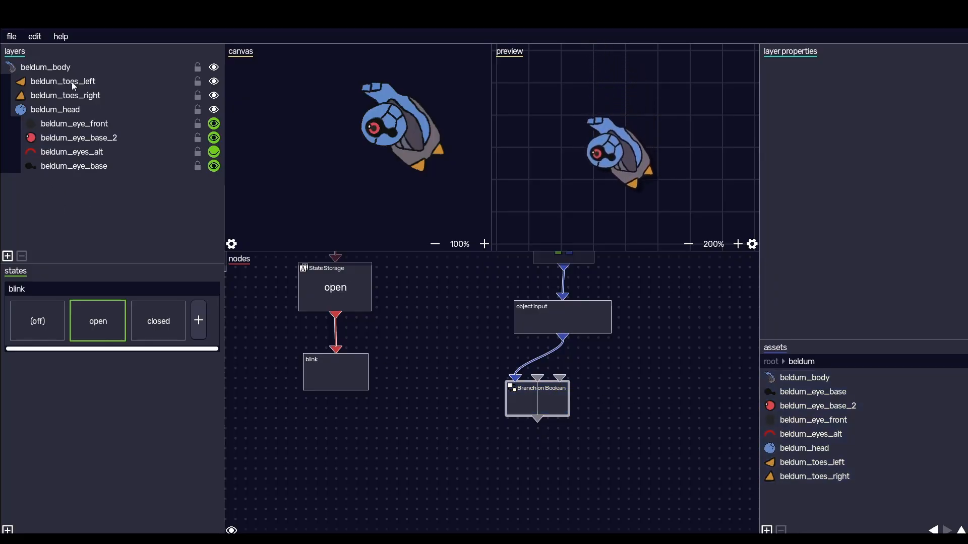
{"action": "left_click", "coordinate": [68, 68]}
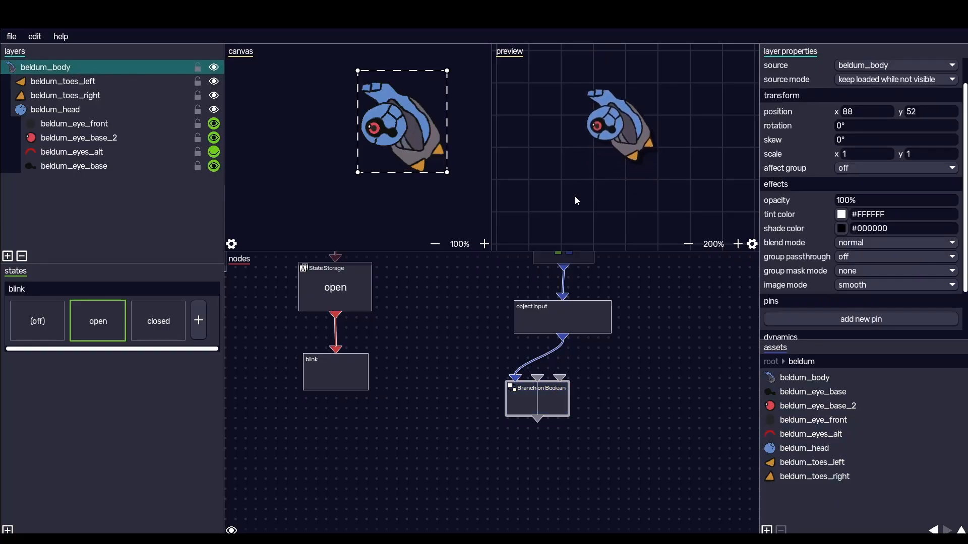
{"action": "scroll", "coordinate": [905, 258], "scroll_direction": "down", "scroll_amount": 2}
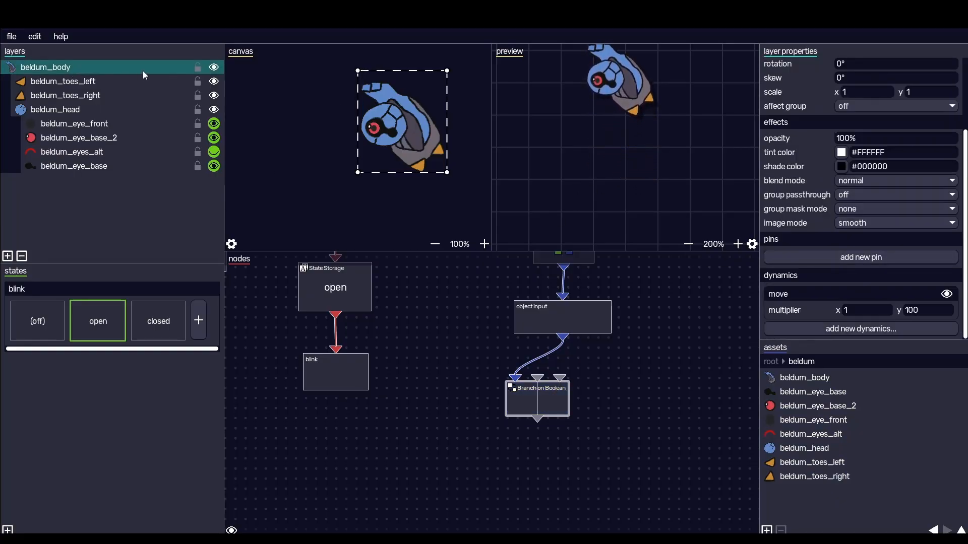
{"action": "left_click", "coordinate": [849, 330]}
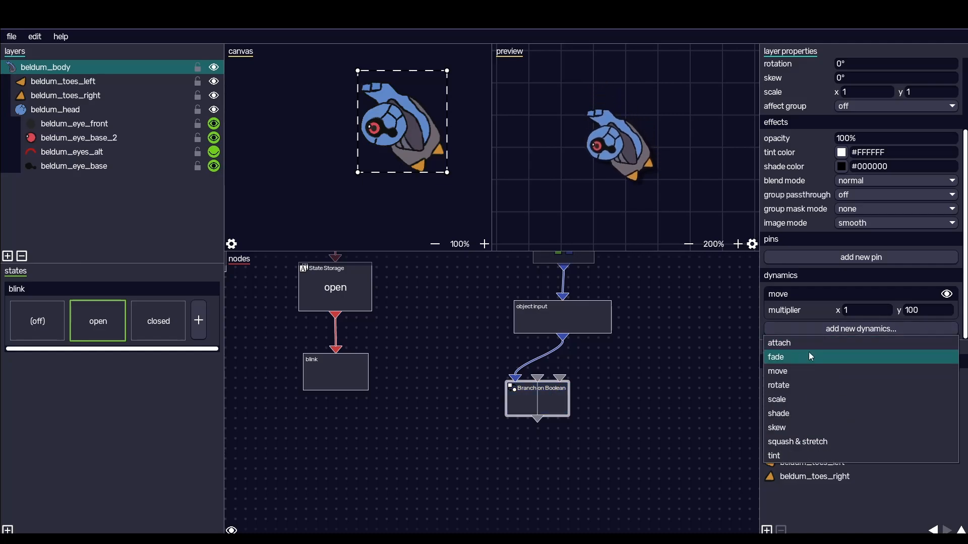
{"action": "left_click", "coordinate": [789, 400]}
{"action": "scroll", "coordinate": [896, 320], "scroll_direction": "down", "scroll_amount": 2}
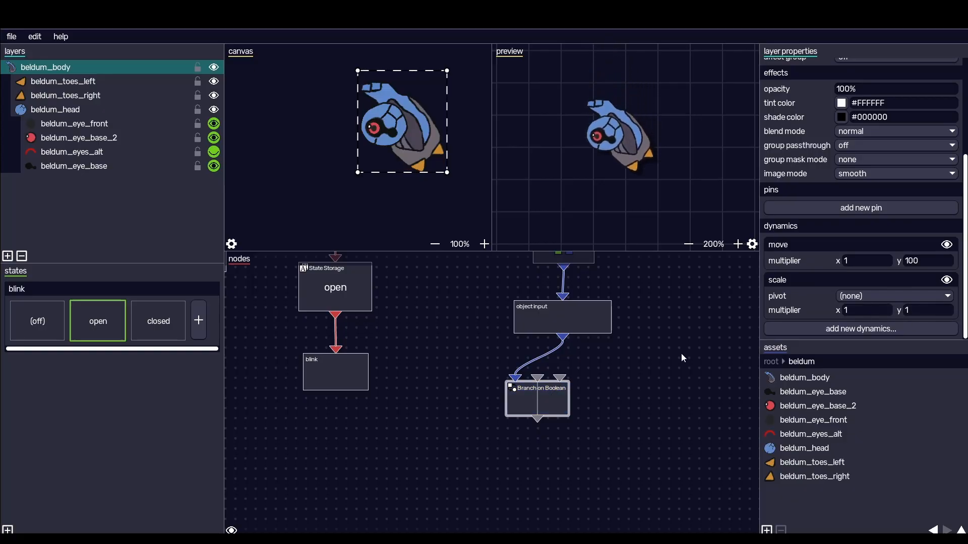
Place the beldum_body scale node beneath the microphone Branch on Boolean node, connect the branch output to it, and align the two nodes
{"action": "left_click_drag", "start_coordinate": [655, 327], "coordinate": [632, 456]}
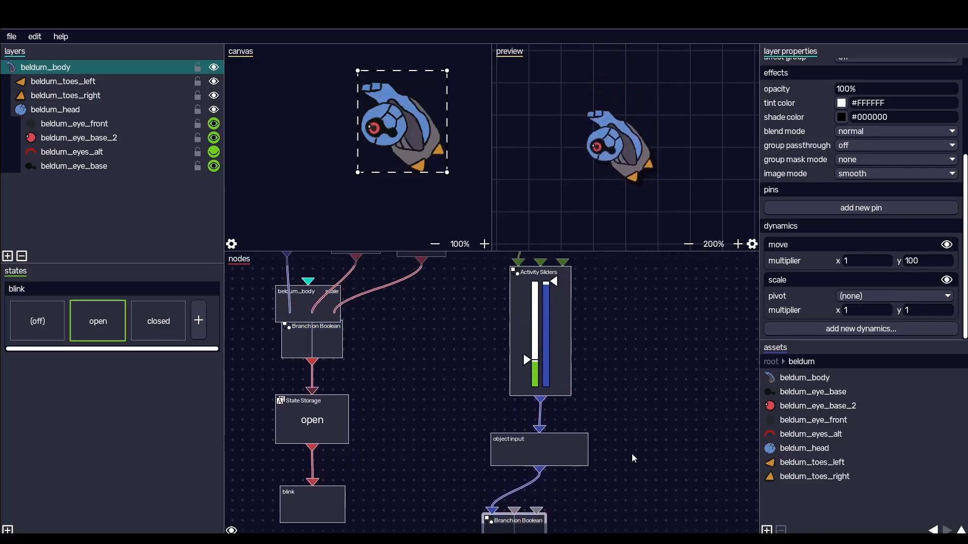
{"action": "left_click_drag", "start_coordinate": [649, 372], "coordinate": [631, 450]}
{"action": "left_click_drag", "start_coordinate": [294, 367], "coordinate": [526, 372]}
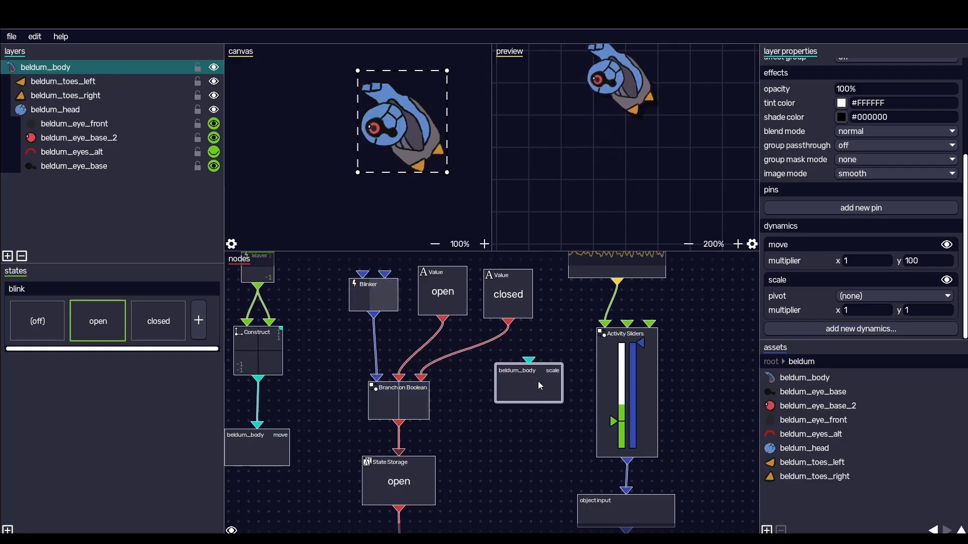
{"action": "left_click_drag", "start_coordinate": [699, 439], "coordinate": [700, 386]}
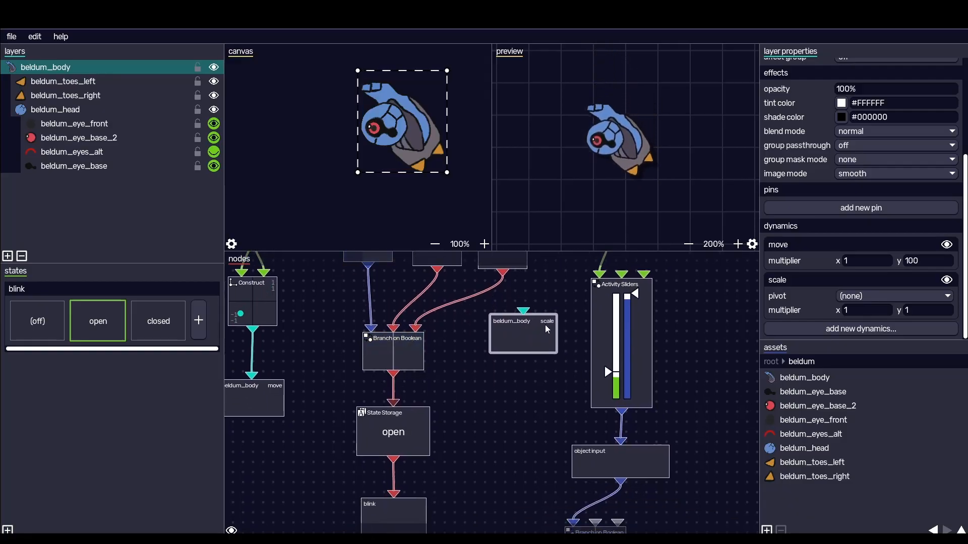
{"action": "left_click_drag", "start_coordinate": [533, 332], "coordinate": [511, 439]}
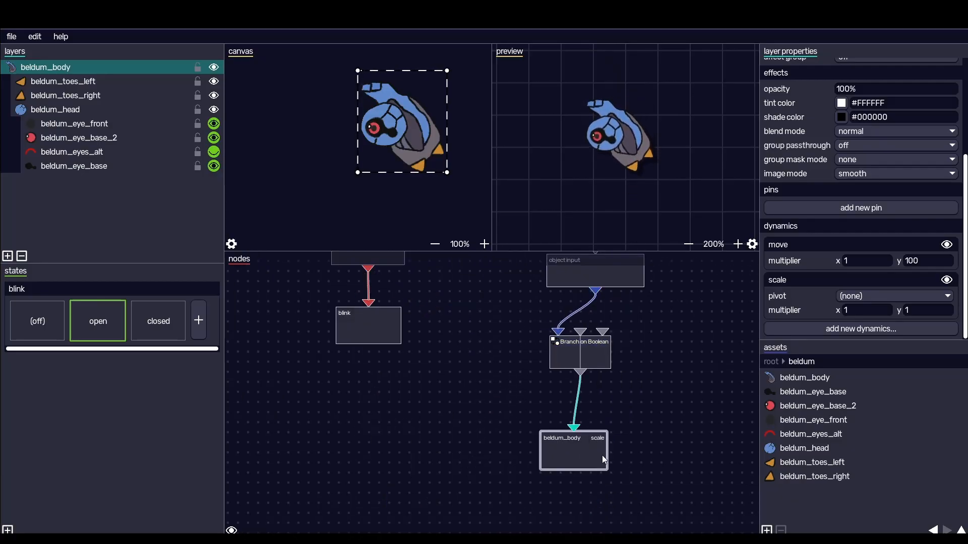
{"action": "left_click_drag", "start_coordinate": [595, 361], "coordinate": [599, 372]}
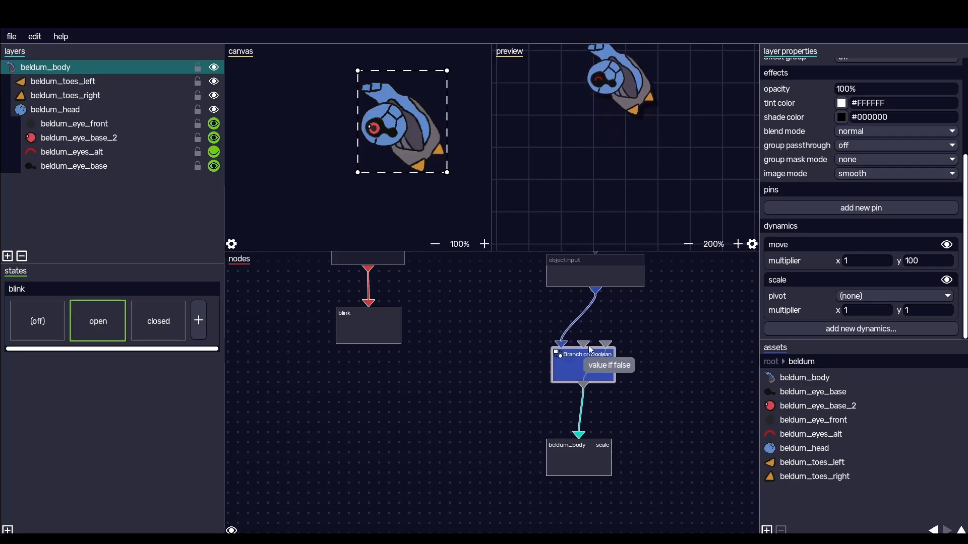
{"action": "left_click_drag", "start_coordinate": [583, 449], "coordinate": [591, 453]}
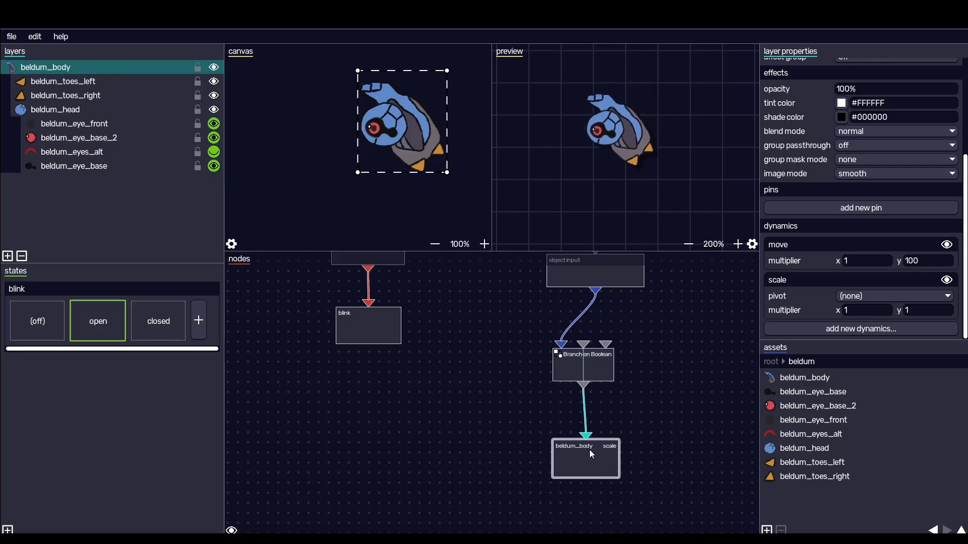
{"action": "left_click_drag", "start_coordinate": [601, 368], "coordinate": [606, 376]}
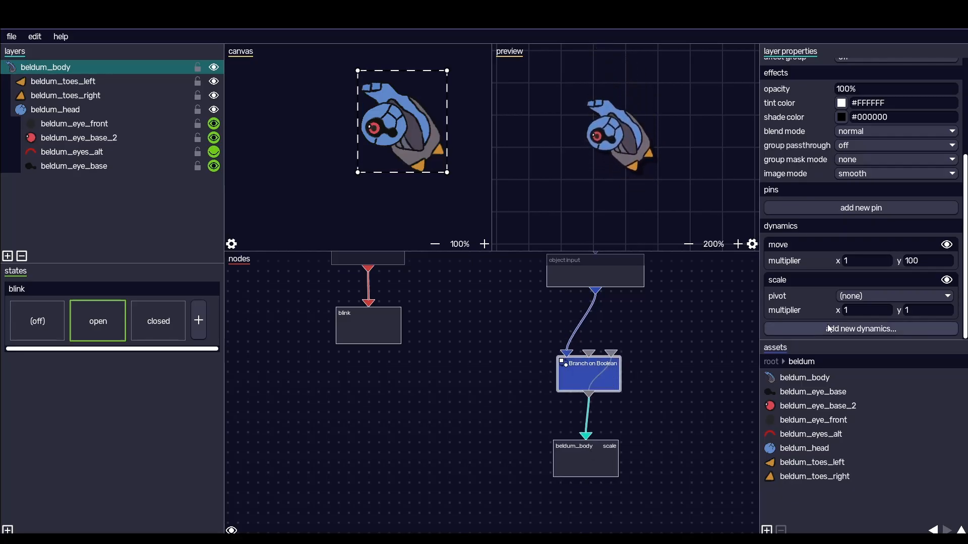
{"action": "left_click", "coordinate": [661, 353]}
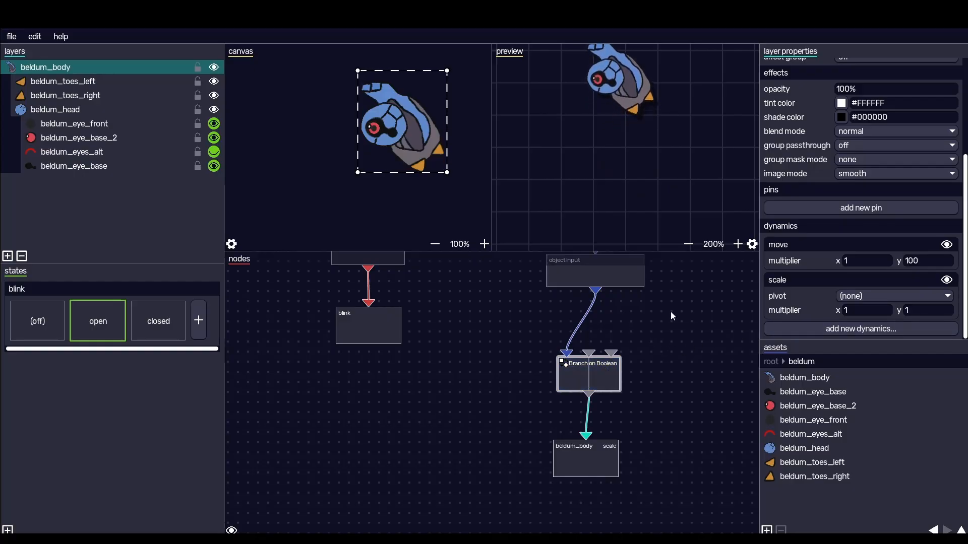
Add a number Value node above the microphone Branch on Boolean node and connect it to the branch's value if false input
{"action": "right_click", "coordinate": [884, 314]}
{"action": "right_click", "coordinate": [637, 317]}
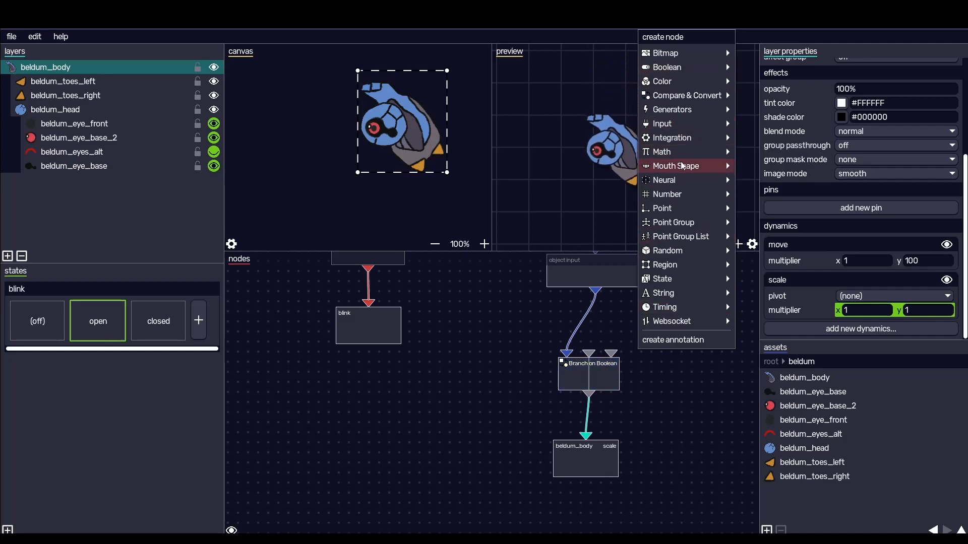
{"action": "mouse_move", "coordinate": [706, 194]}
{"action": "left_click", "coordinate": [761, 194]}
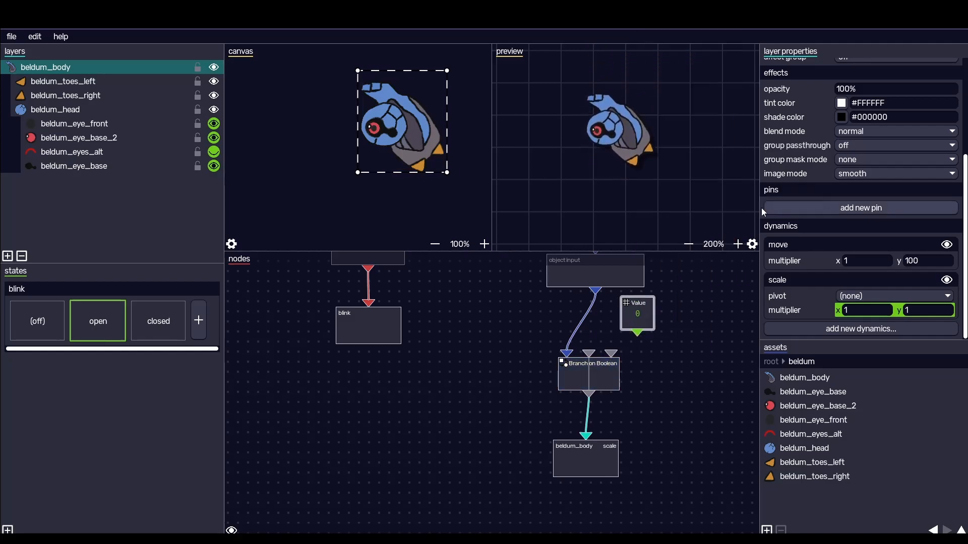
{"action": "left_click_drag", "start_coordinate": [603, 368], "coordinate": [600, 382]}
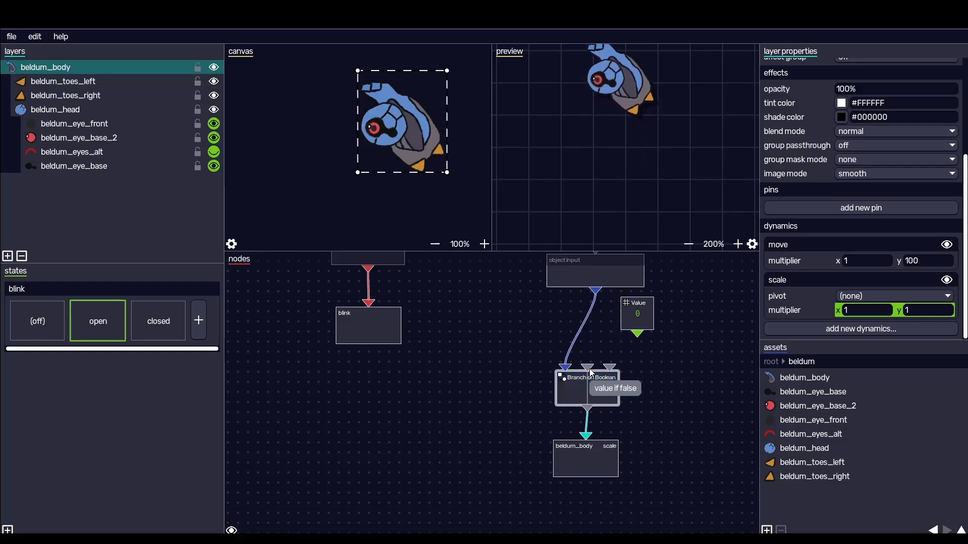
{"action": "left_click_drag", "start_coordinate": [637, 336], "coordinate": [593, 370]}
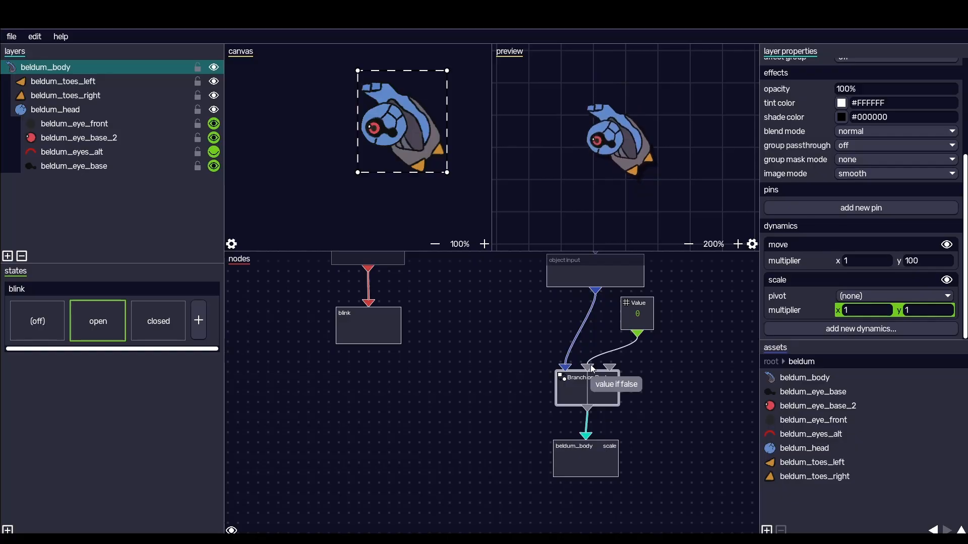
Set the number Value node feeding the value if false input to 1 and nudge the branch node slightly
{"action": "right_click", "coordinate": [634, 316]}
{"action": "left_click", "coordinate": [662, 323]}
{"action": "type", "text": "1"}
{"action": "key", "text": "Return"}
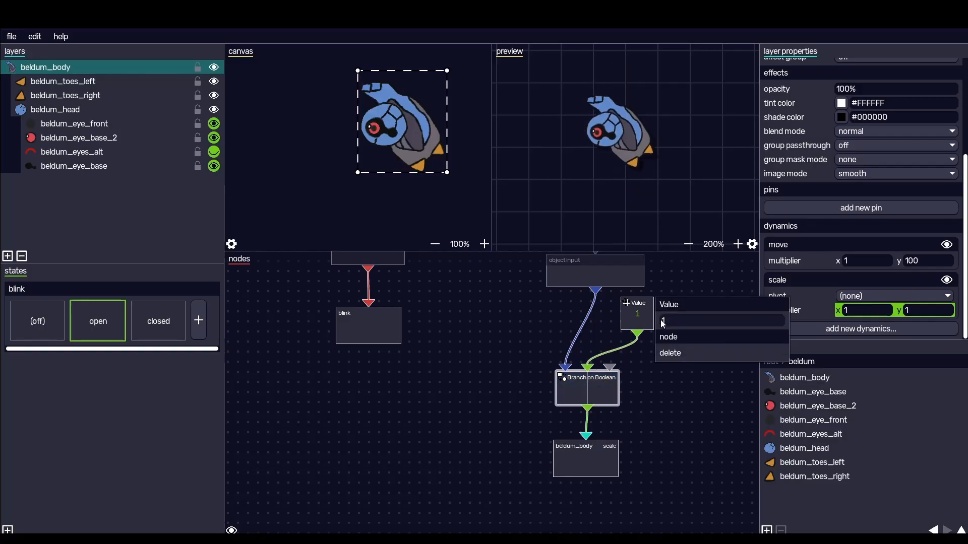
{"action": "left_click", "coordinate": [655, 427]}
{"action": "left_click_drag", "start_coordinate": [606, 386], "coordinate": [611, 388]}
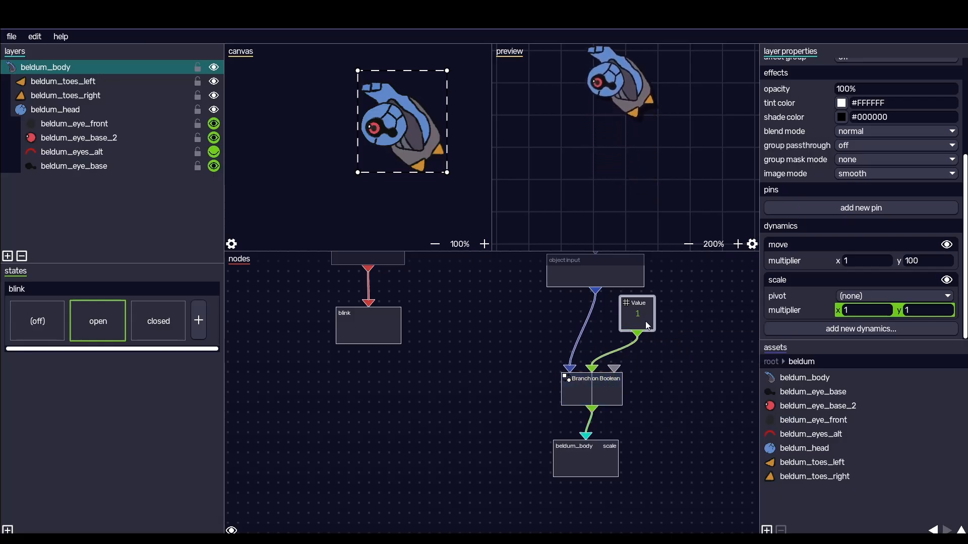
Duplicate the number Value node beside the original and shift the branch and scale nodes slightly down to make room
{"action": "key", "text": "ctrl+c"}
{"action": "key", "text": "ctrl+v"}
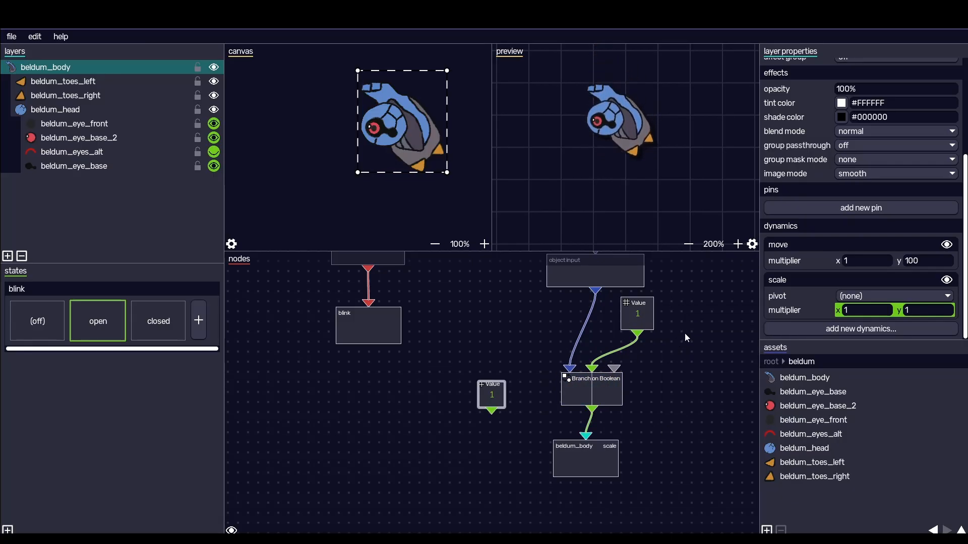
{"action": "left_click_drag", "start_coordinate": [489, 397], "coordinate": [686, 315]}
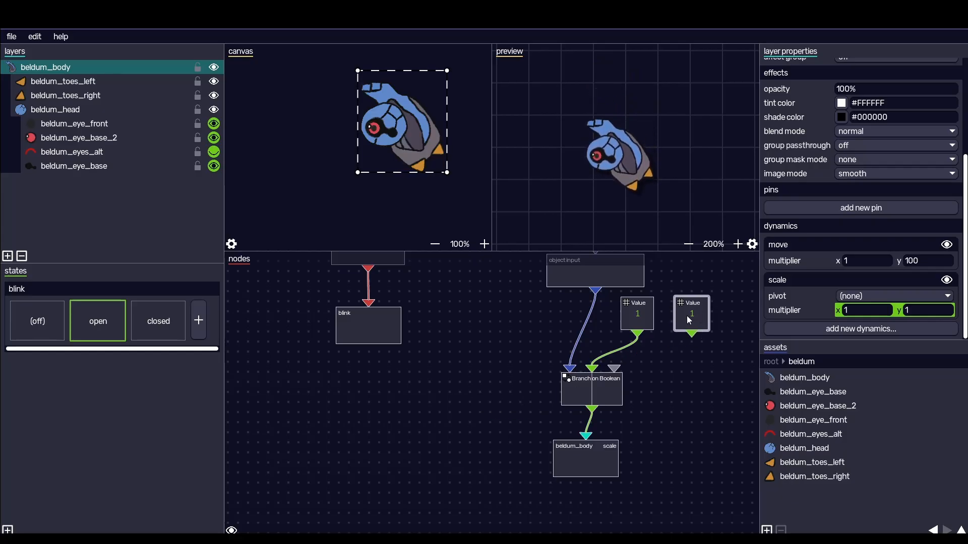
{"action": "right_click", "coordinate": [669, 386]}
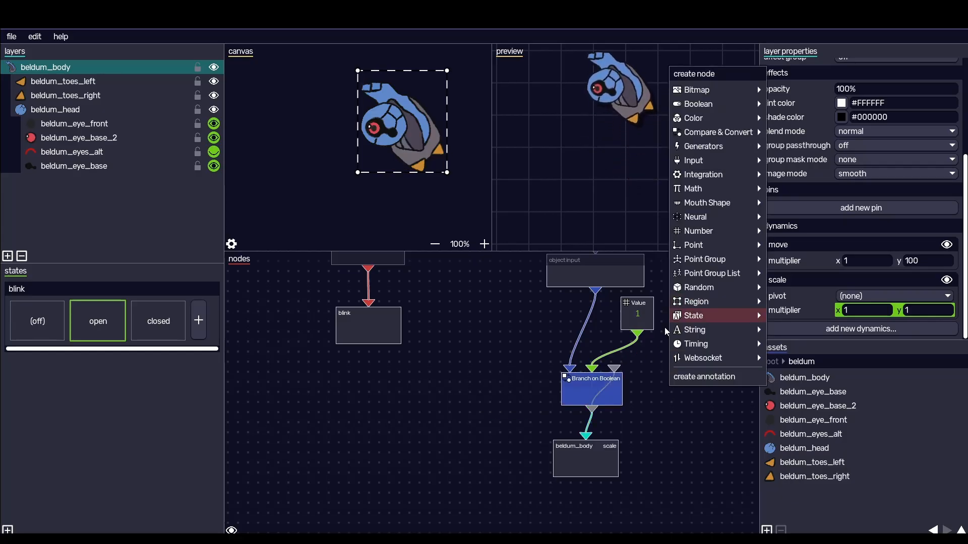
{"action": "left_click", "coordinate": [661, 389]}
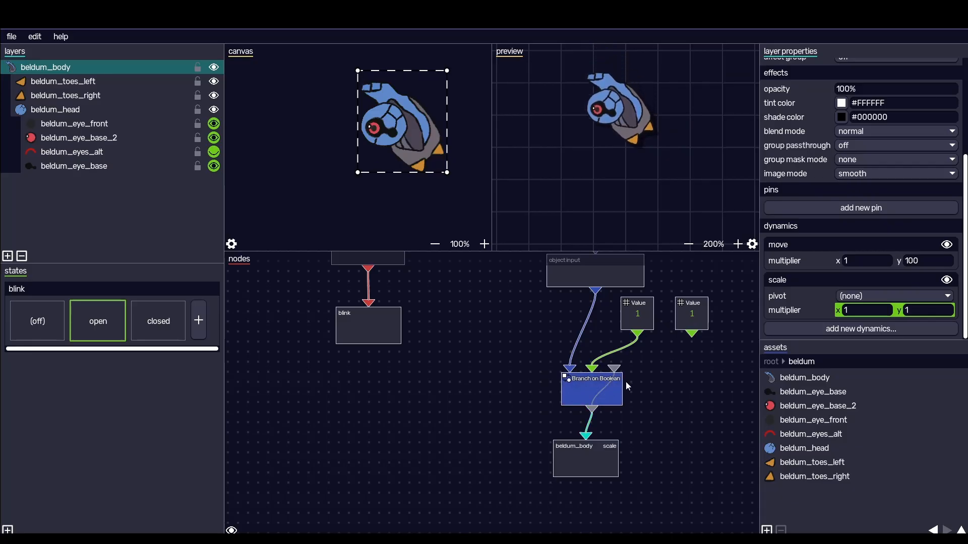
{"action": "left_click_drag", "start_coordinate": [593, 460], "coordinate": [594, 470]}
{"action": "left_click_drag", "start_coordinate": [616, 390], "coordinate": [616, 400]}
Set the duplicated Value node to 5 and connect it to the Branch on Boolean's value if true input
{"action": "right_click", "coordinate": [691, 316]}
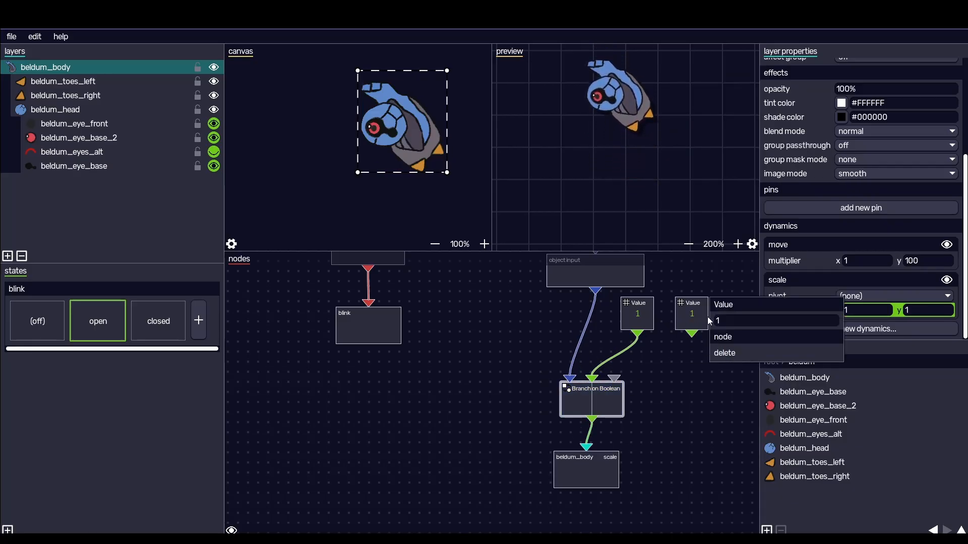
{"action": "type", "text": "5"}
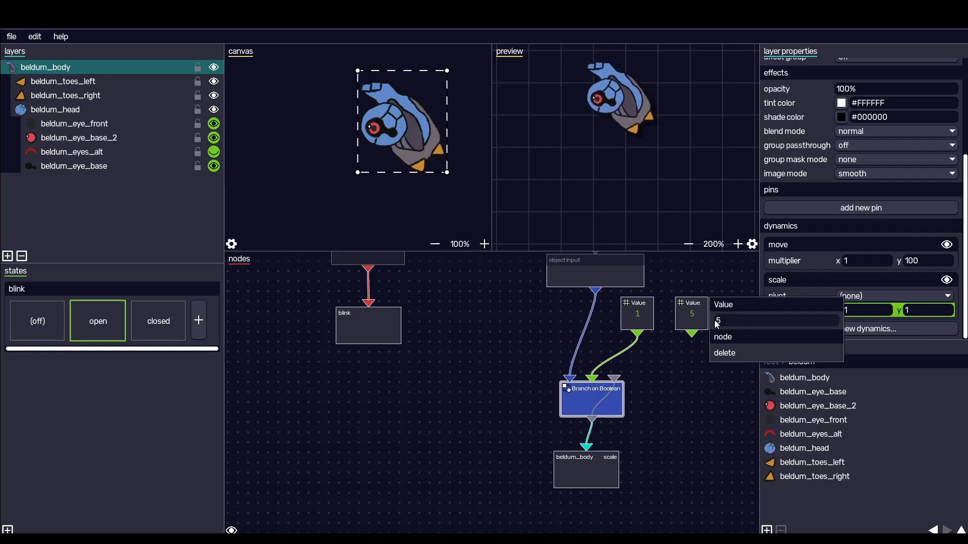
{"action": "key", "text": "Return"}
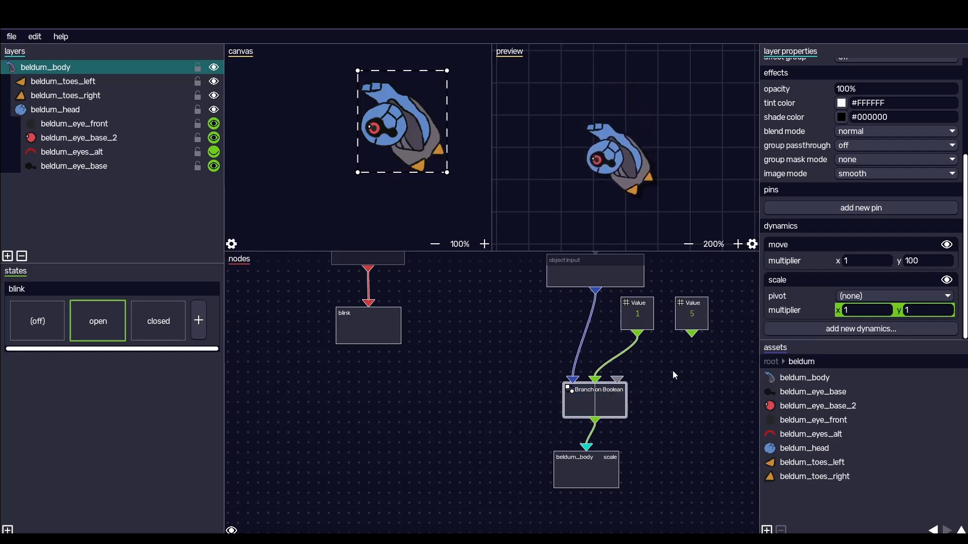
{"action": "left_click_drag", "start_coordinate": [689, 335], "coordinate": [621, 378]}
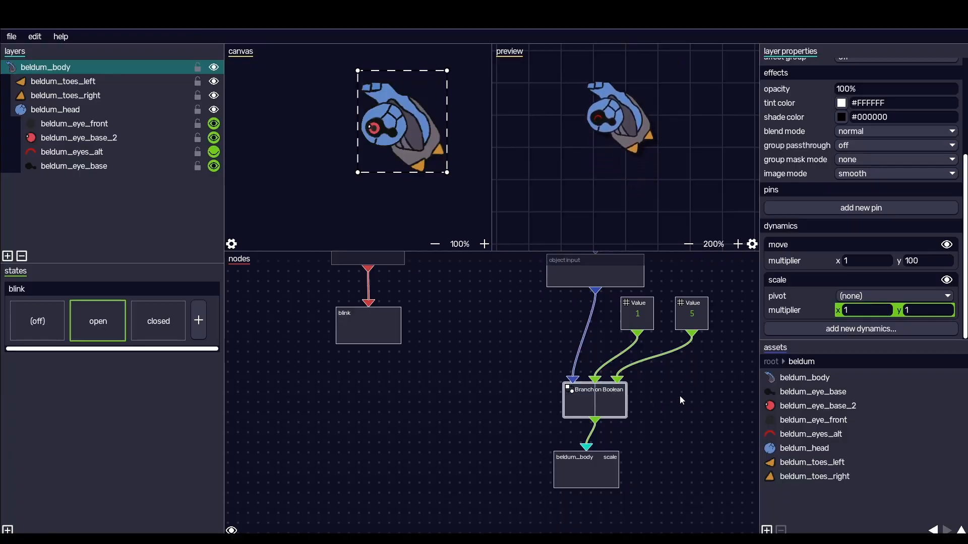
Examine in the preview how the avatar's scale responds to the microphone level shown in the Activity Sliders
{"action": "right_click", "coordinate": [691, 319]}
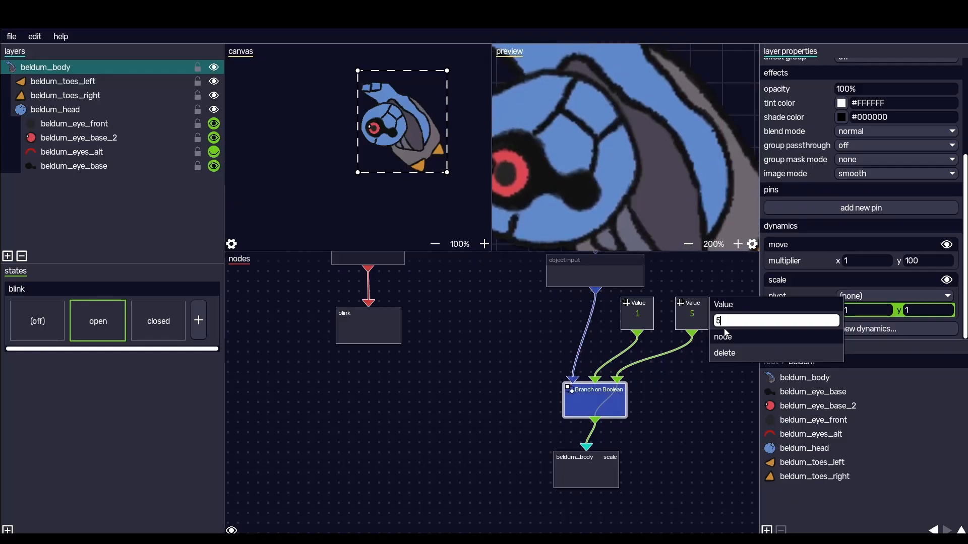
{"action": "left_click", "coordinate": [708, 440]}
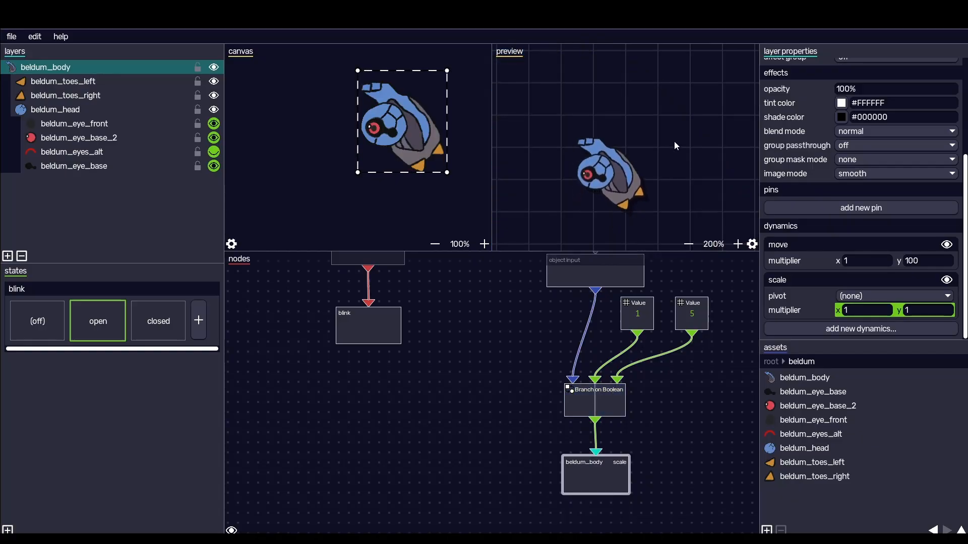
{"action": "scroll", "coordinate": [673, 158], "scroll_direction": "down", "scroll_amount": 1}
{"action": "left_click_drag", "start_coordinate": [693, 282], "coordinate": [663, 396]}
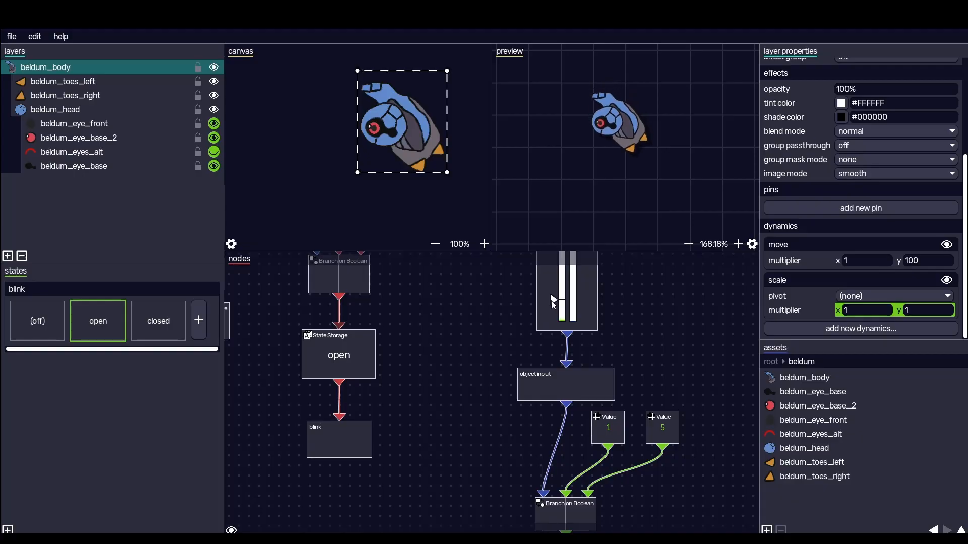
{"action": "left_click_drag", "start_coordinate": [665, 306], "coordinate": [647, 364]}
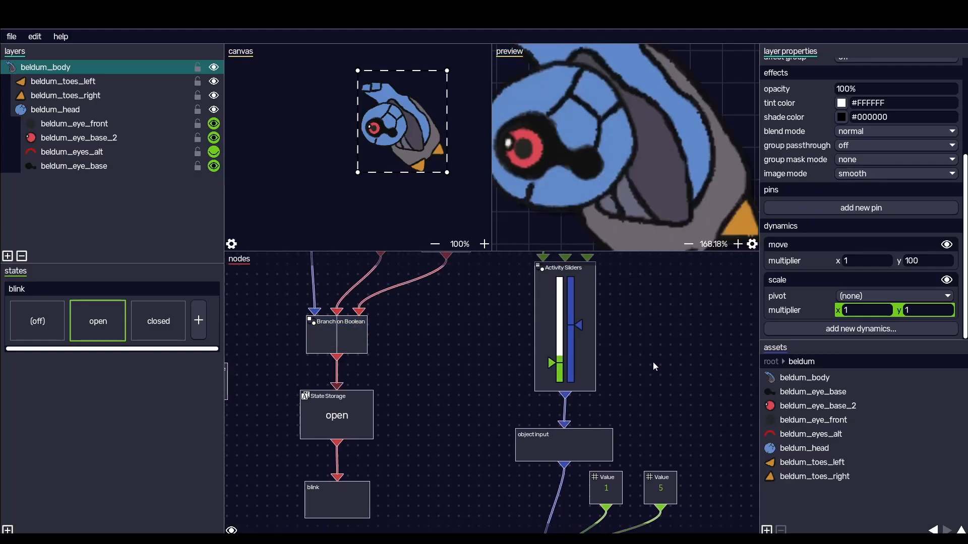
{"action": "left_click_drag", "start_coordinate": [669, 367], "coordinate": [672, 282]}
{"action": "left_click_drag", "start_coordinate": [669, 337], "coordinate": [642, 407]}
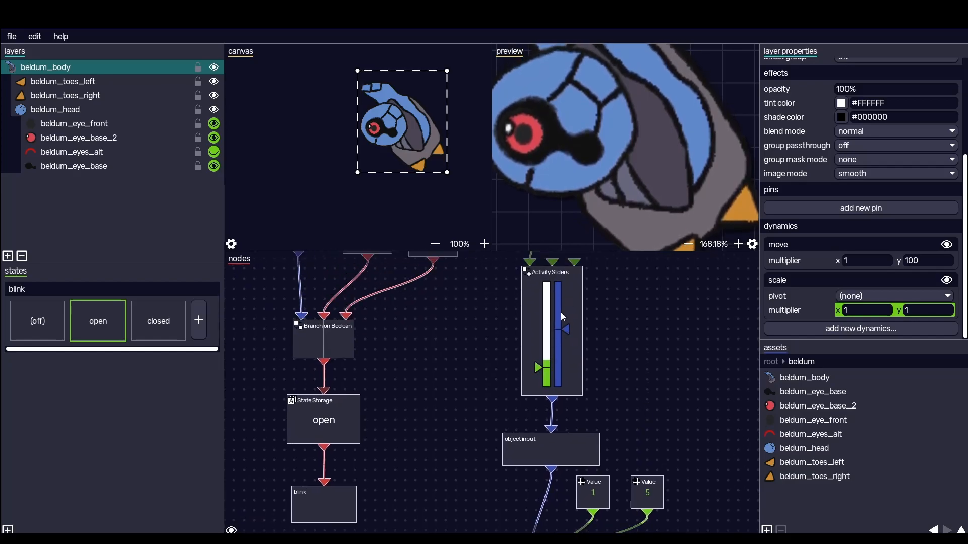
Set the number Value node feeding the value if true input to 2.5
{"action": "left_click_drag", "start_coordinate": [663, 357], "coordinate": [695, 261]}
{"action": "left_click_drag", "start_coordinate": [675, 451], "coordinate": [634, 428]}
{"action": "right_click", "coordinate": [649, 323]}
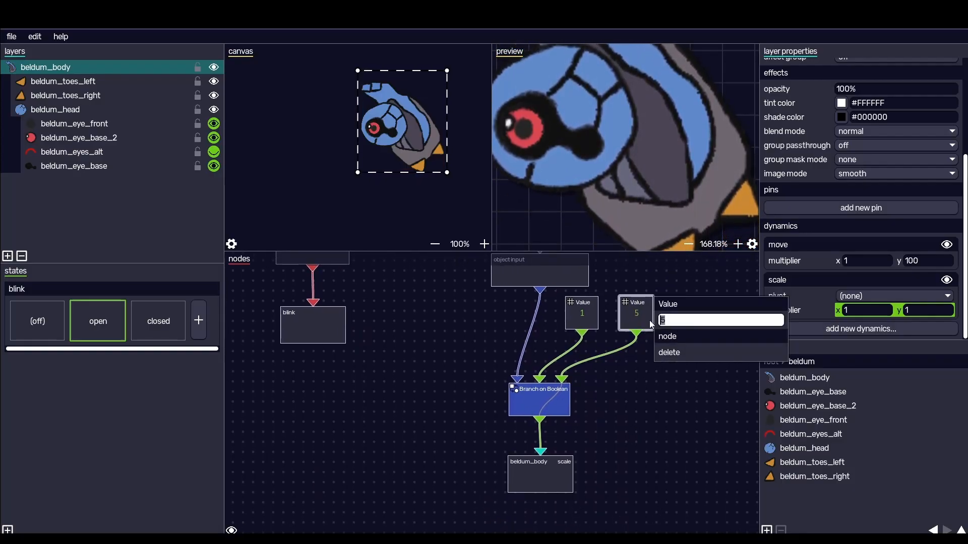
{"action": "type", "text": "2.5"}
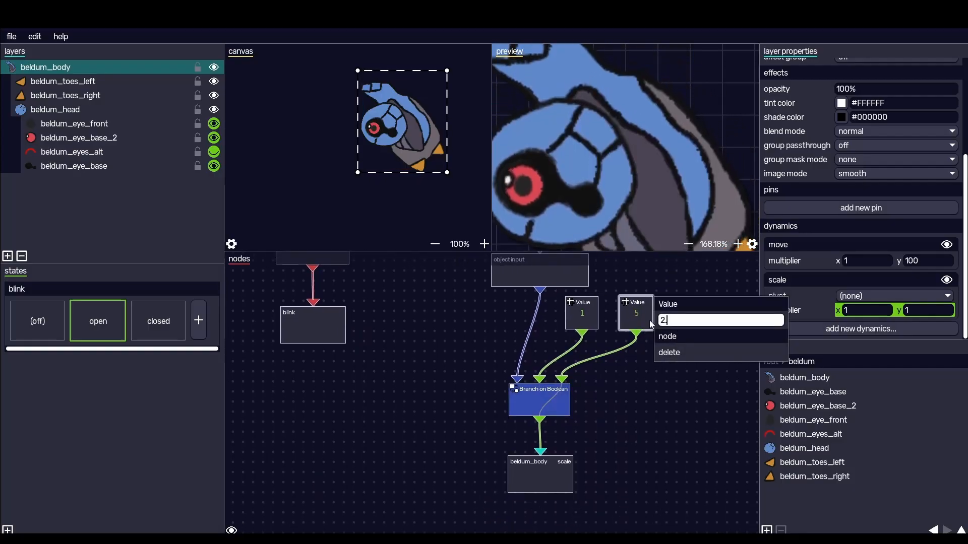
{"action": "key", "text": "Return"}
{"action": "left_click", "coordinate": [649, 429]}
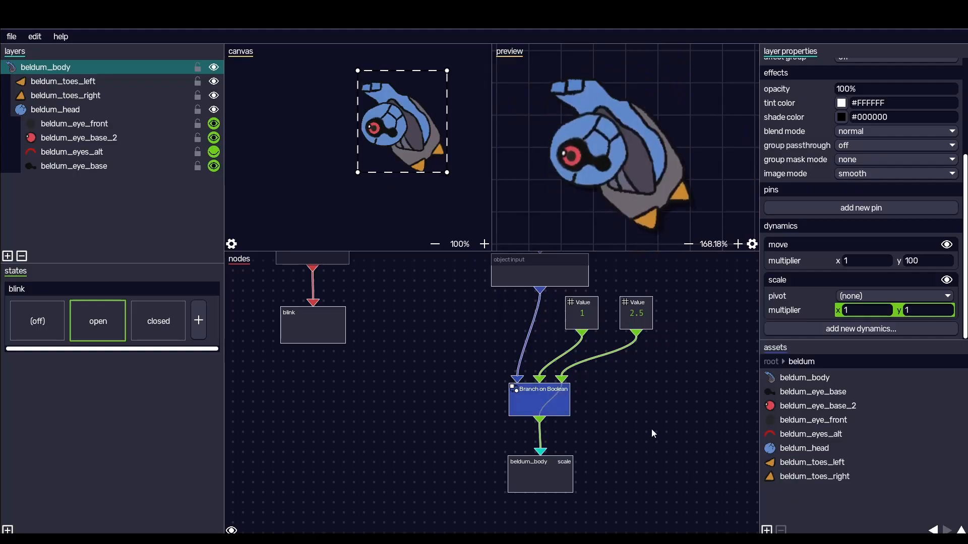
Examine the node graph from the microphone-driven scale branch back to the Waver chain that drives beldum_body's move
{"action": "scroll", "coordinate": [647, 392], "scroll_direction": "right", "scroll_amount": 1}
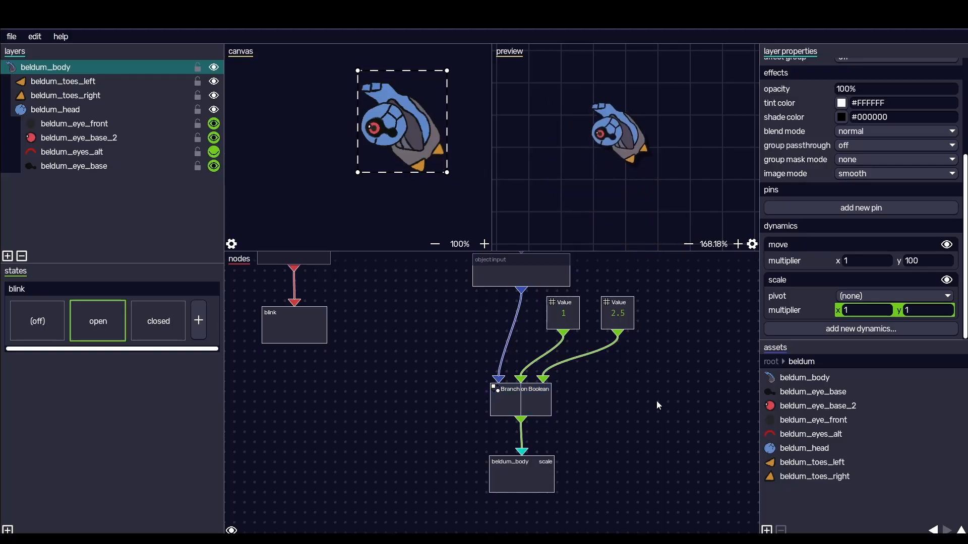
{"action": "left_click_drag", "start_coordinate": [653, 389], "coordinate": [609, 419]}
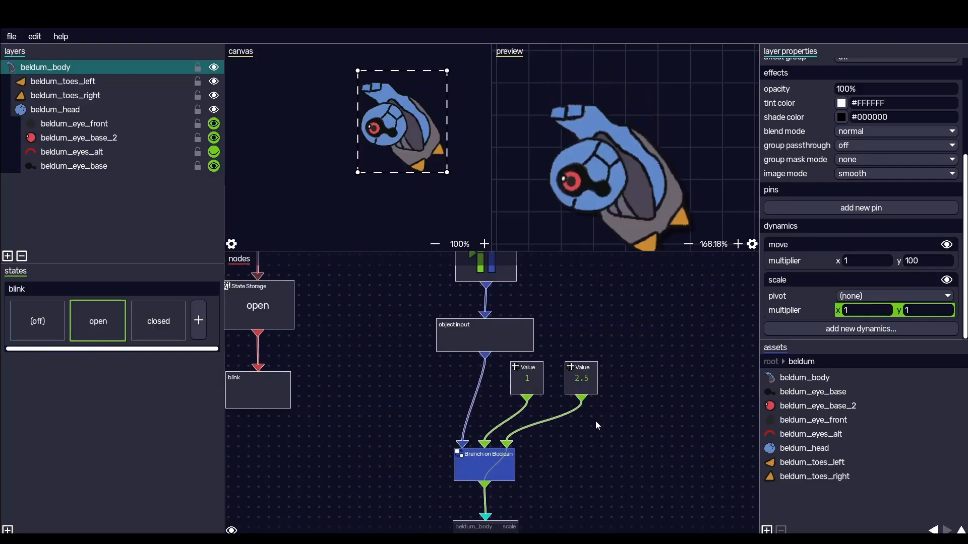
{"action": "left_click_drag", "start_coordinate": [391, 362], "coordinate": [445, 419]}
{"action": "left_click_drag", "start_coordinate": [366, 309], "coordinate": [440, 405]}
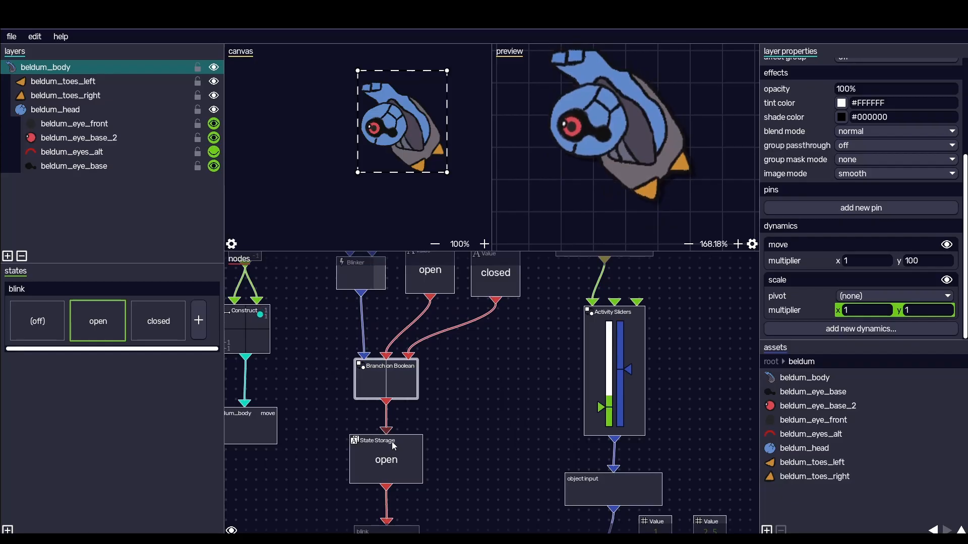
{"action": "left_click_drag", "start_coordinate": [486, 401], "coordinate": [517, 415]}
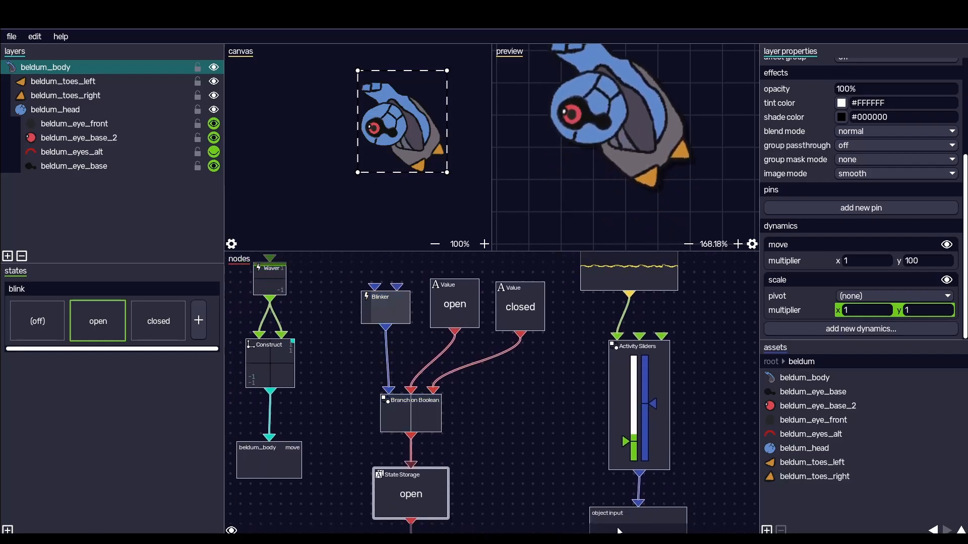
{"action": "left_click_drag", "start_coordinate": [535, 481], "coordinate": [538, 460]}
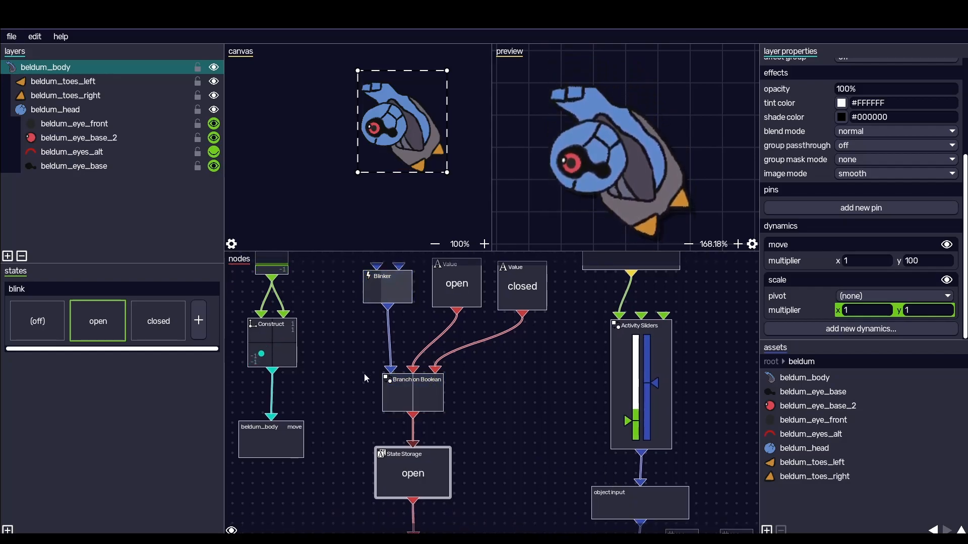
{"action": "mouse_move", "coordinate": [358, 351]}
{"action": "left_mouse_down"}
{"action": "mouse_move", "coordinate": [389, 408]}
{"action": "mouse_move", "coordinate": [366, 346]}
{"action": "left_mouse_up"}
{"action": "left_click_drag", "start_coordinate": [597, 385], "coordinate": [552, 384]}
{"action": "scroll", "coordinate": [542, 394], "scroll_direction": "down", "scroll_amount": 3}
{"action": "scroll", "coordinate": [537, 399], "scroll_direction": "up", "scroll_amount": 3}
{"action": "left_click_drag", "start_coordinate": [494, 379], "coordinate": [599, 428]}
{"action": "left_click", "coordinate": [332, 478]}
{"action": "left_click", "coordinate": [352, 380]}
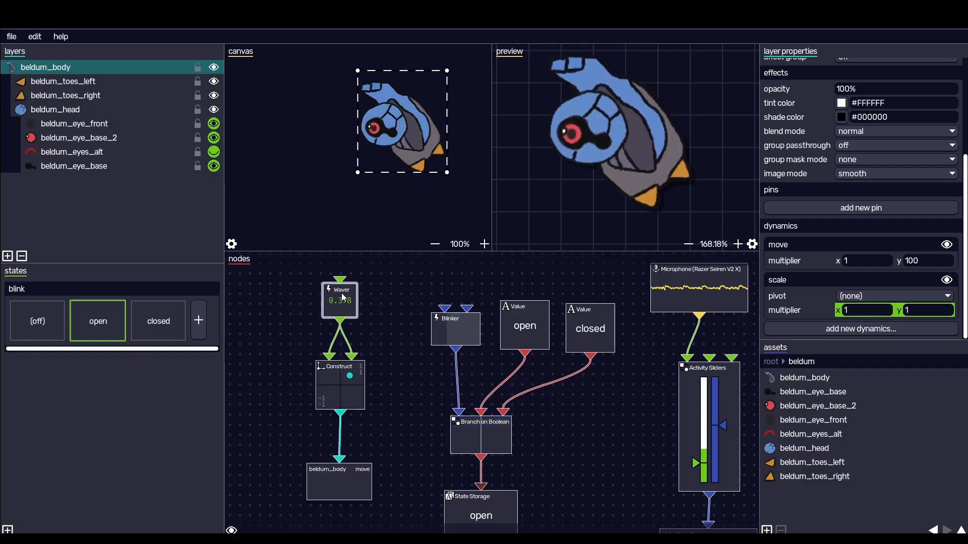
{"action": "left_click", "coordinate": [343, 484]}
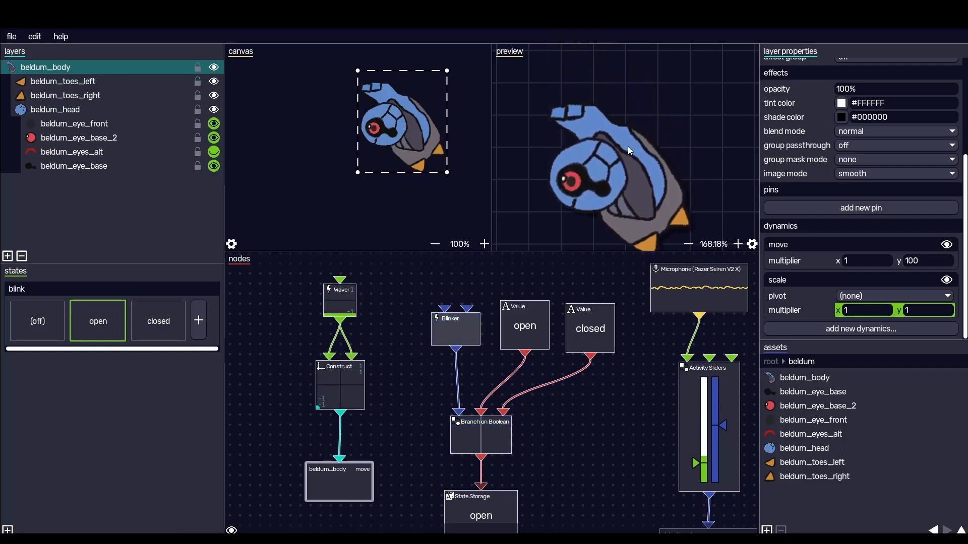
Examine the Blinker state chain and the microphone chain down to the Branch on Boolean with its two number values
{"action": "left_click_drag", "start_coordinate": [608, 437], "coordinate": [600, 417]}
{"action": "left_click_drag", "start_coordinate": [600, 417], "coordinate": [571, 378]}
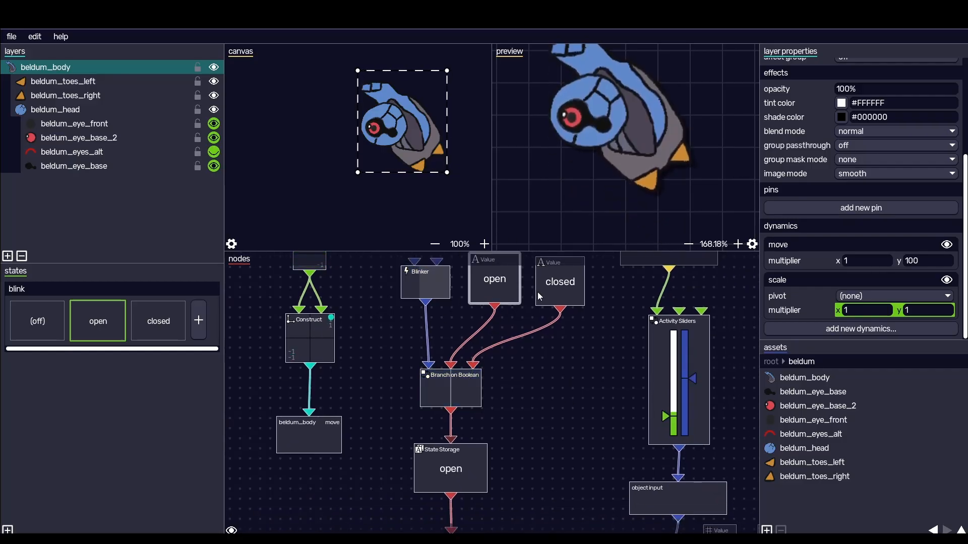
{"action": "left_click_drag", "start_coordinate": [579, 424], "coordinate": [455, 432]}
{"action": "left_click_drag", "start_coordinate": [625, 350], "coordinate": [606, 428]}
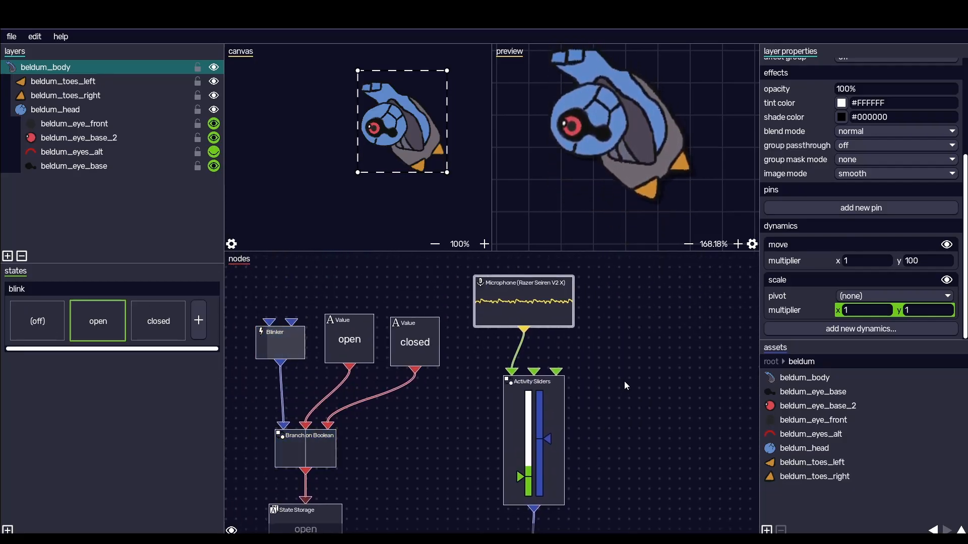
{"action": "left_click_drag", "start_coordinate": [624, 381], "coordinate": [621, 301]}
{"action": "left_click_drag", "start_coordinate": [634, 389], "coordinate": [643, 234]}
{"action": "left_click_drag", "start_coordinate": [667, 416], "coordinate": [619, 469]}
{"action": "right_click", "coordinate": [598, 332]}
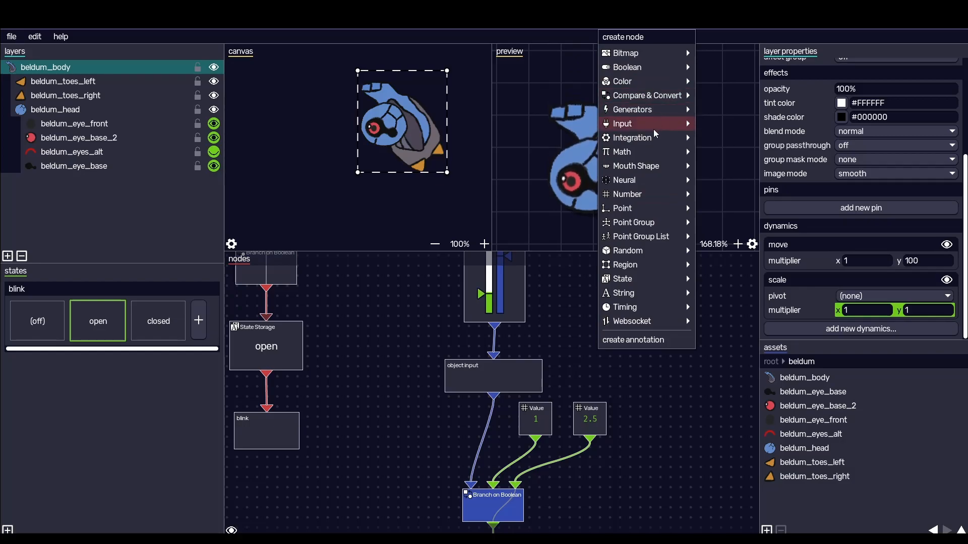
{"action": "mouse_move", "coordinate": [655, 109]}
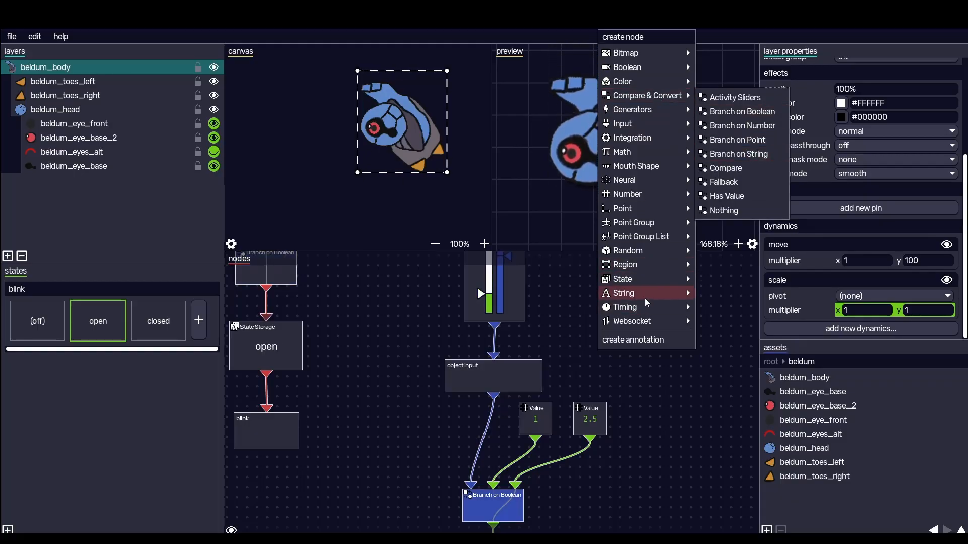
{"action": "mouse_move", "coordinate": [646, 283]}
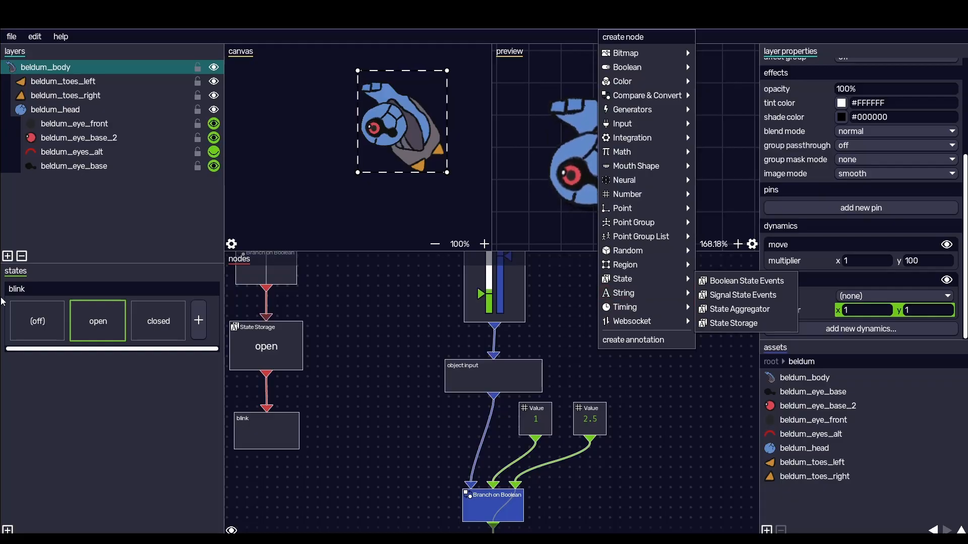
{"action": "left_click", "coordinate": [555, 311]}
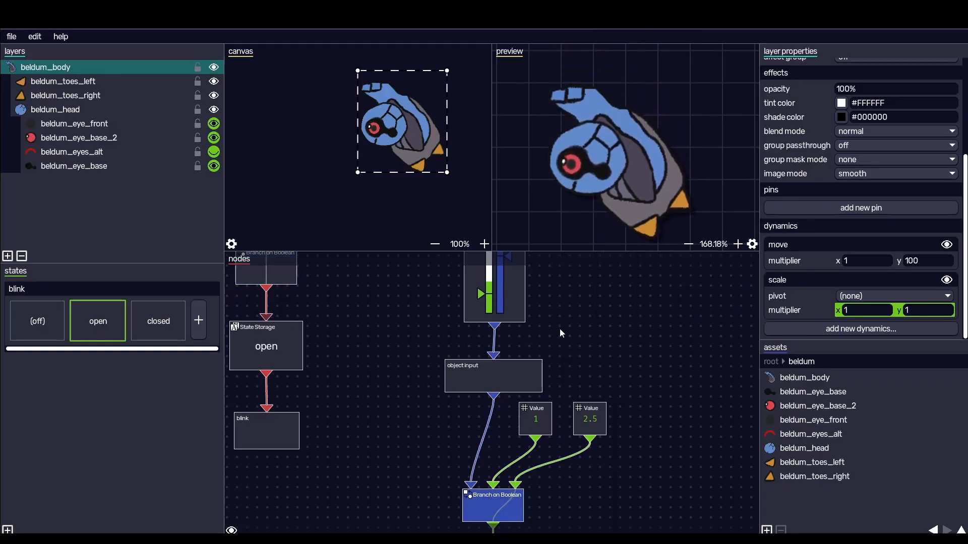
Save the avatar as bedlum_tutorial_veadotube.veado and close the file
{"action": "left_click", "coordinate": [6, 38]}
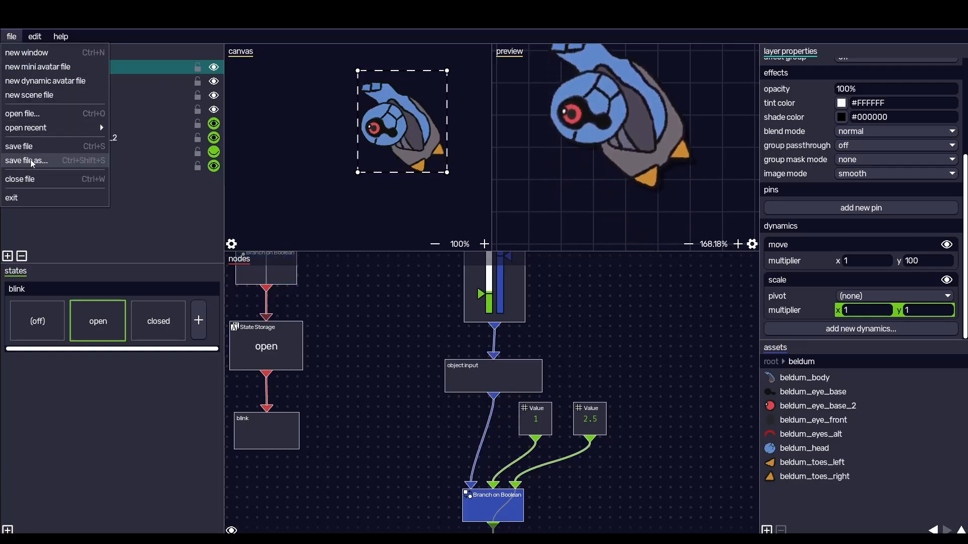
{"action": "left_click", "coordinate": [32, 163]}
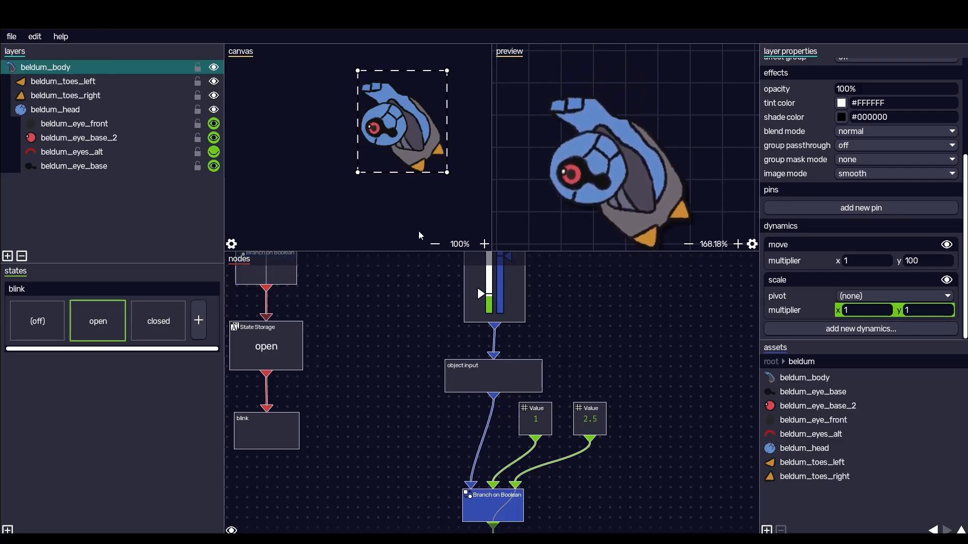
{"action": "left_click", "coordinate": [10, 39]}
{"action": "left_click", "coordinate": [30, 146]}
{"action": "left_click", "coordinate": [11, 37]}
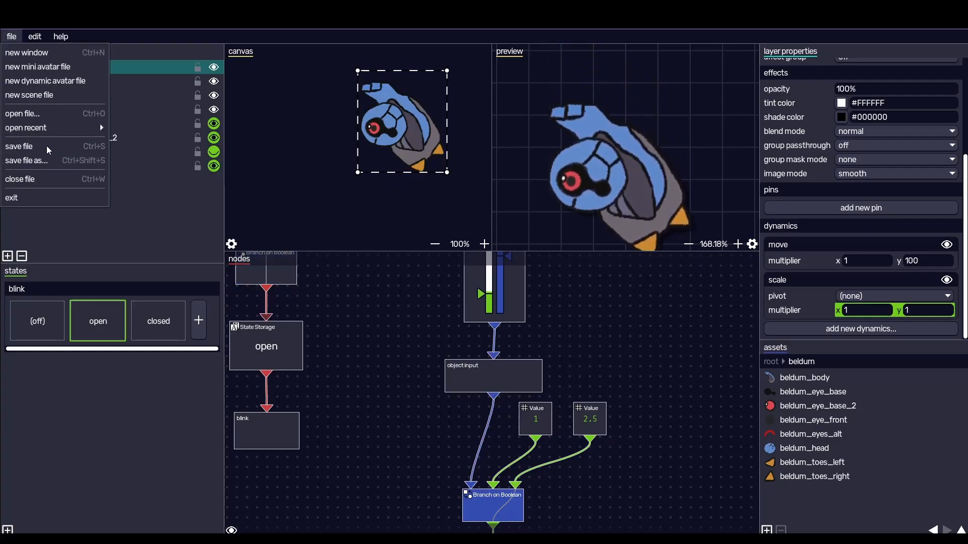
{"action": "left_click", "coordinate": [40, 179]}
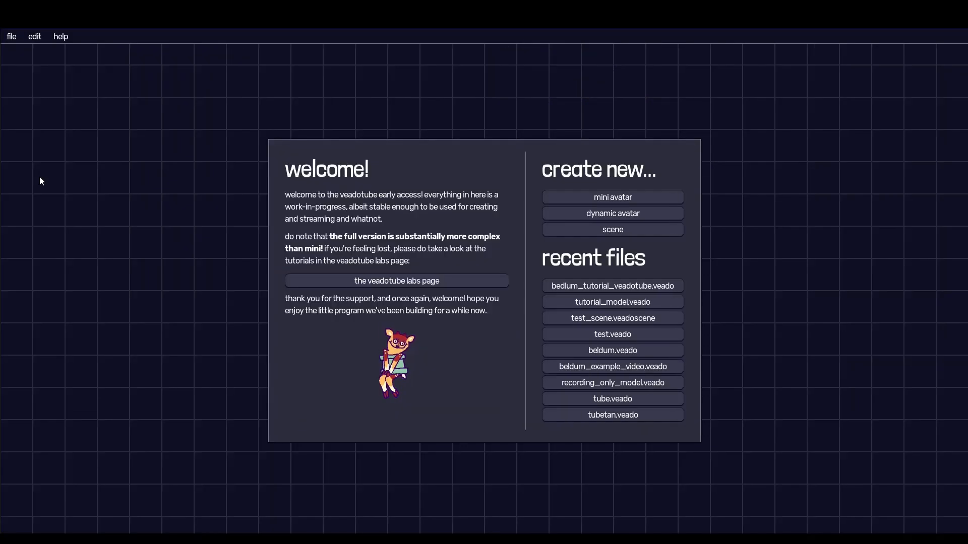
Create a new scene and check its websocket server settings before returning to the node graph
{"action": "left_click", "coordinate": [626, 233]}
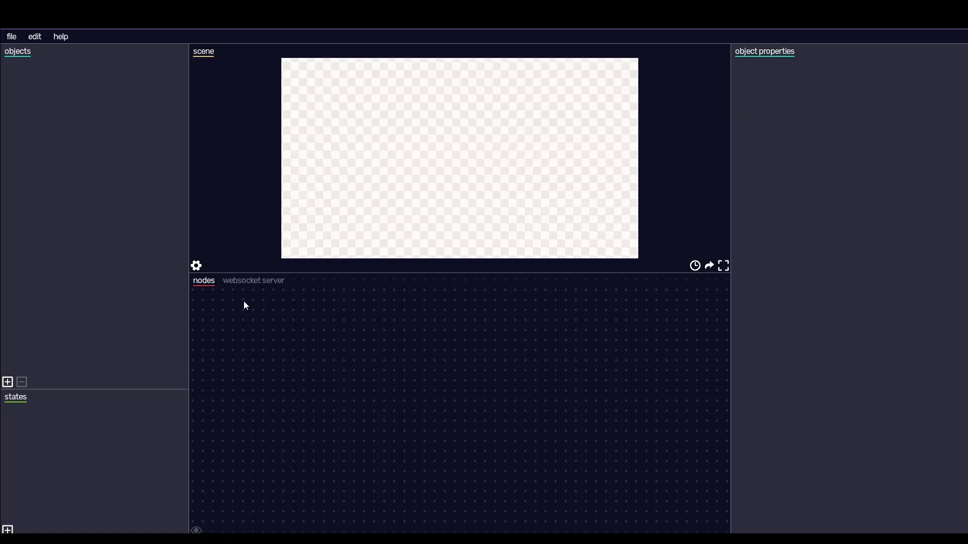
{"action": "left_click", "coordinate": [269, 283]}
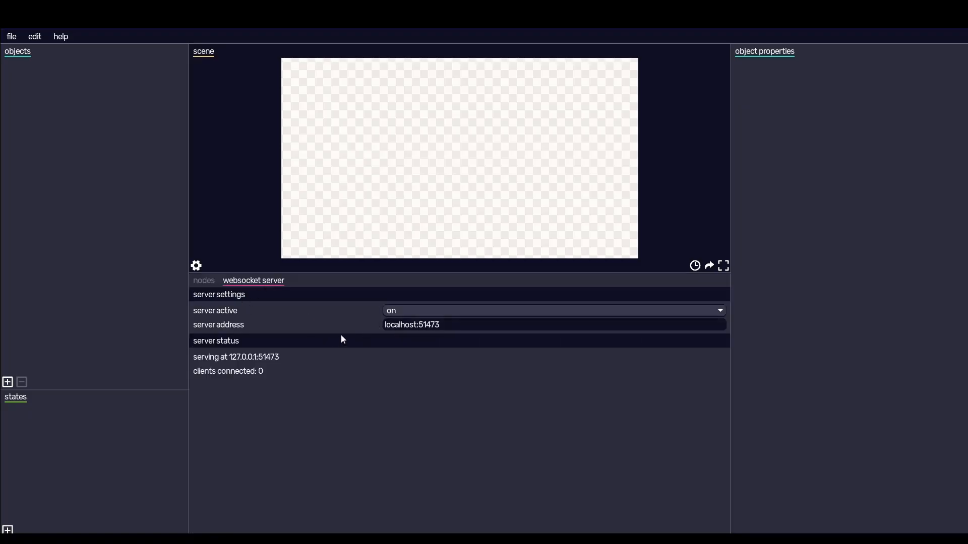
{"action": "left_click", "coordinate": [211, 285]}
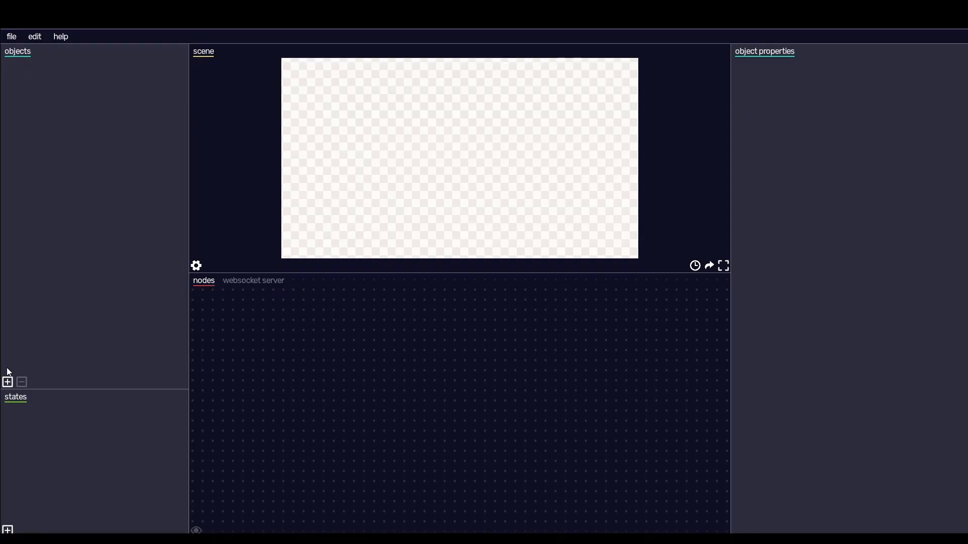
Add the saved dynamic avatar to the scene as an object and name it beldum
{"action": "left_click", "coordinate": [8, 384]}
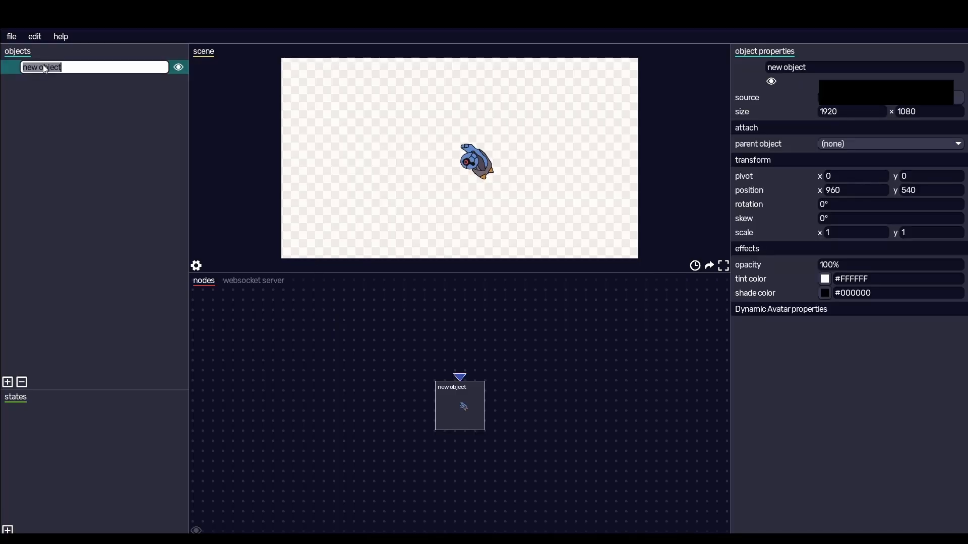
{"action": "type", "text": "beldum"}
{"action": "key", "text": "Return"}
Check the beldum node's mic_activity input and add a Microphone node above it
{"action": "mouse_move", "coordinate": [456, 413]}
{"action": "left_mouse_down"}
{"action": "mouse_move", "coordinate": [468, 377]}
{"action": "mouse_move", "coordinate": [454, 400]}
{"action": "left_mouse_up"}
{"action": "mouse_move", "coordinate": [454, 375]}
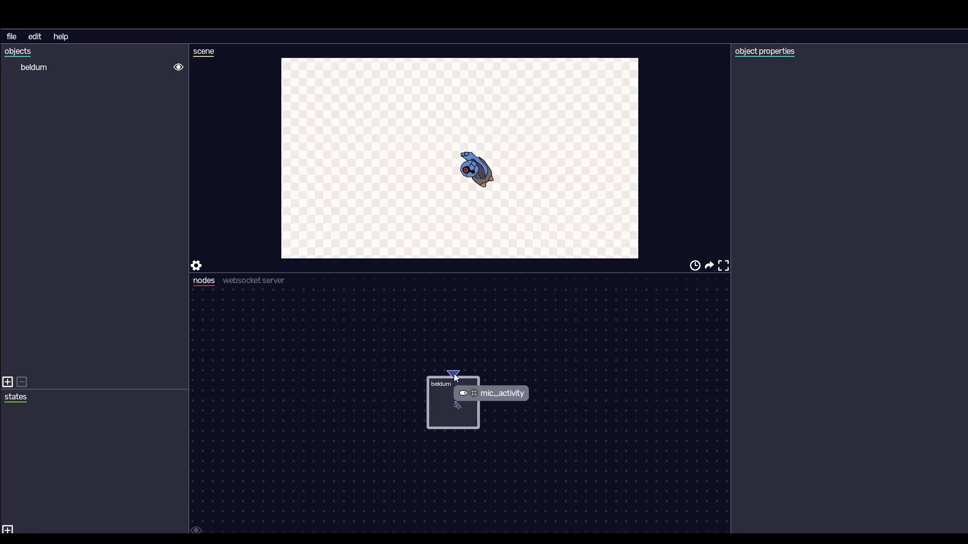
{"action": "left_click_drag", "start_coordinate": [461, 396], "coordinate": [461, 422]}
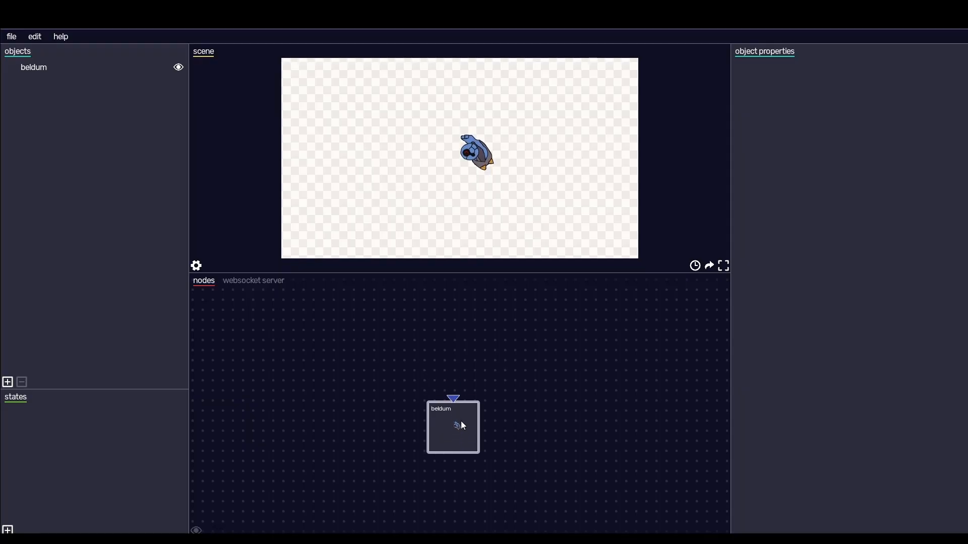
{"action": "right_click", "coordinate": [446, 329]}
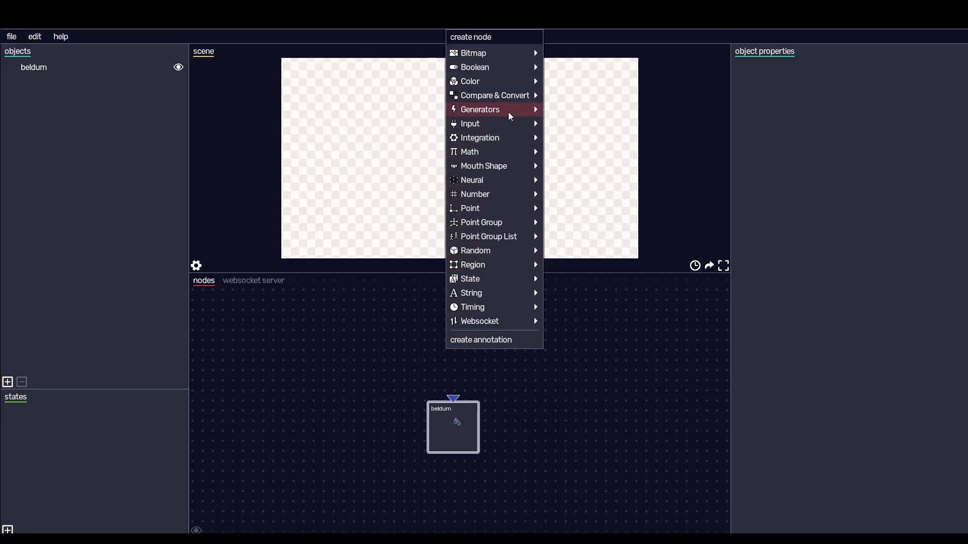
{"action": "mouse_move", "coordinate": [495, 125]}
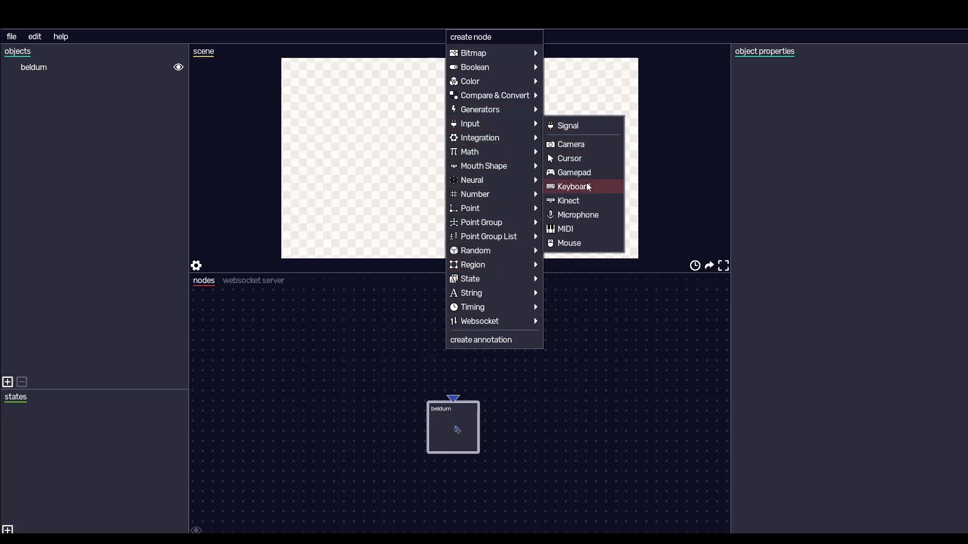
{"action": "left_click", "coordinate": [581, 215]}
{"action": "left_click_drag", "start_coordinate": [455, 448], "coordinate": [455, 458]}
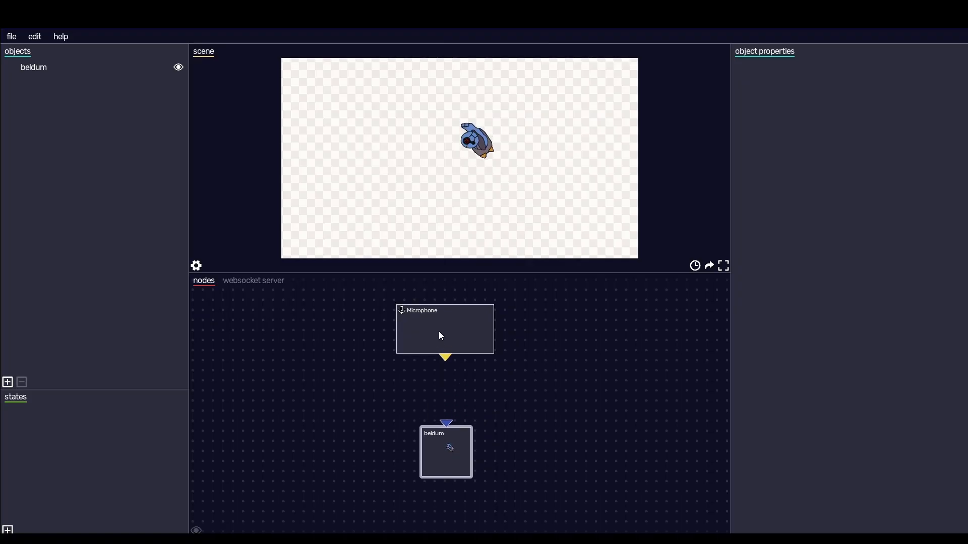
{"action": "right_click", "coordinate": [451, 334]}
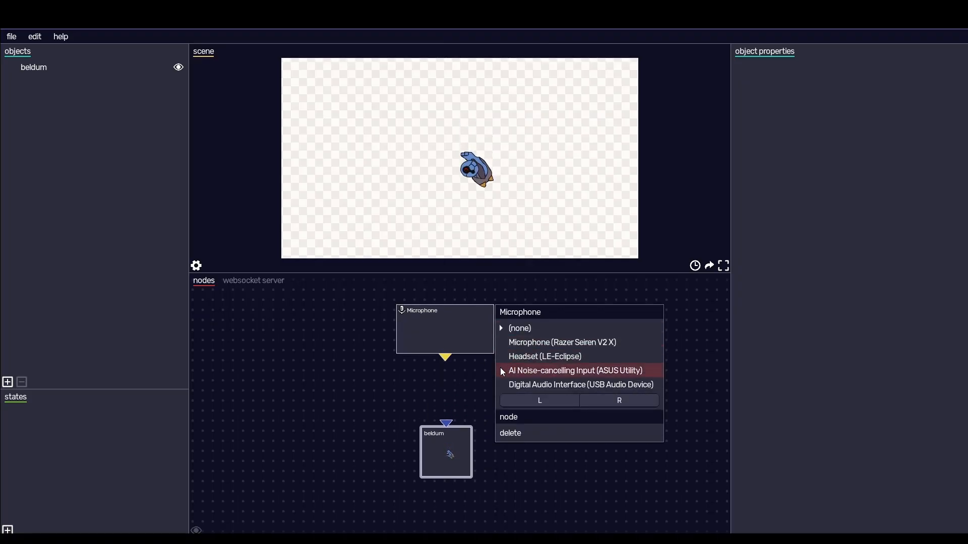
{"action": "left_click", "coordinate": [450, 366]}
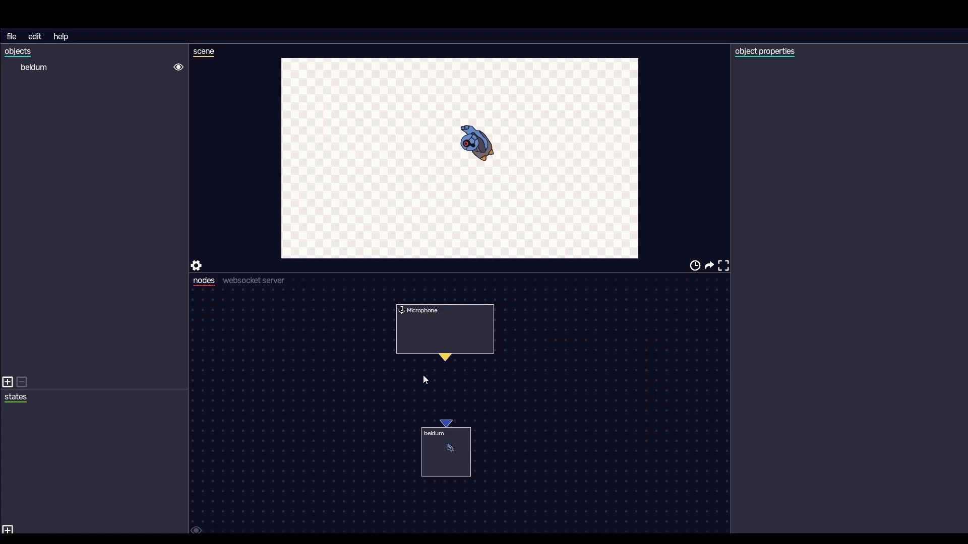
{"action": "left_click_drag", "start_coordinate": [454, 333], "coordinate": [454, 328]}
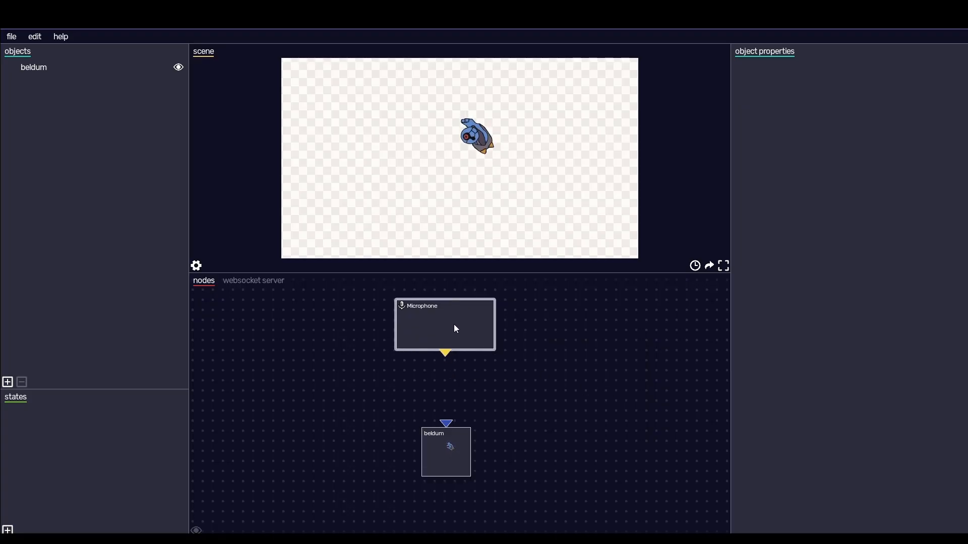
{"action": "right_click", "coordinate": [456, 326]}
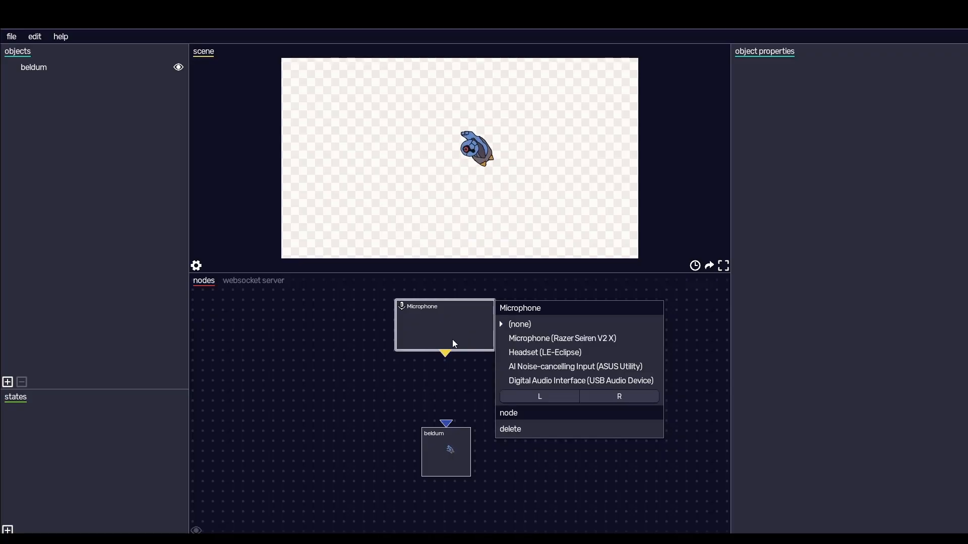
{"action": "left_click", "coordinate": [436, 394]}
Add an Activity Sliders node between the Microphone and beldum nodes, wiring the microphone through it into mic_activity
{"action": "left_click_drag", "start_coordinate": [448, 458], "coordinate": [461, 489]}
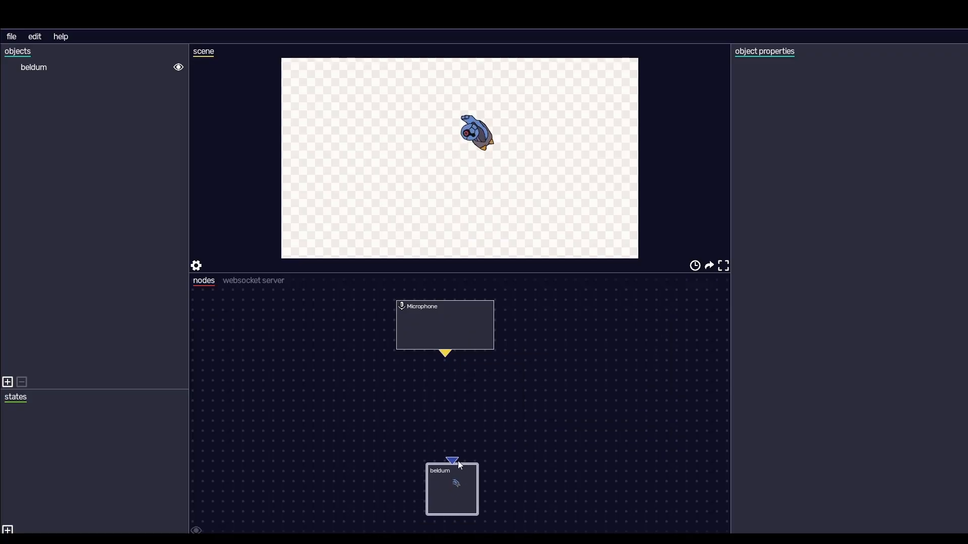
{"action": "right_click", "coordinate": [457, 405]}
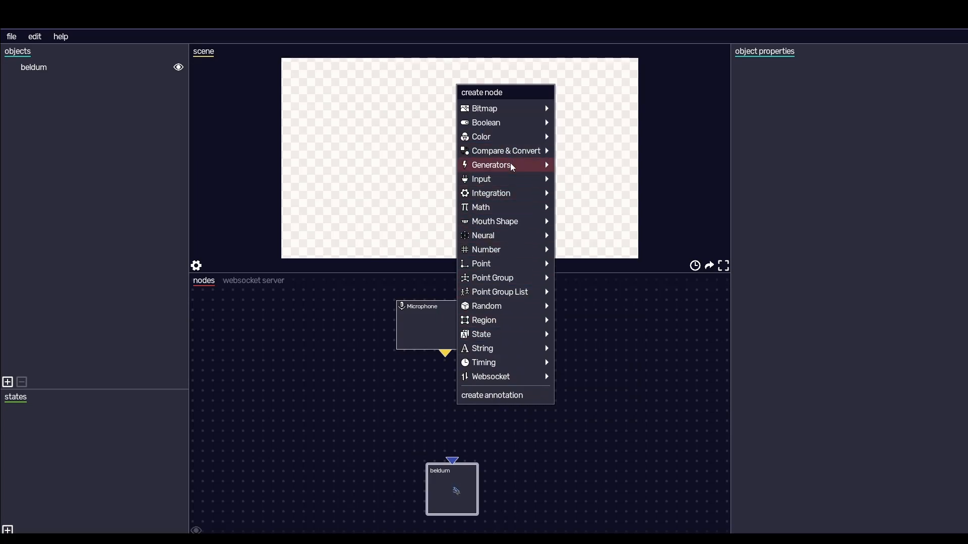
{"action": "mouse_move", "coordinate": [531, 150]}
{"action": "left_click", "coordinate": [580, 152]}
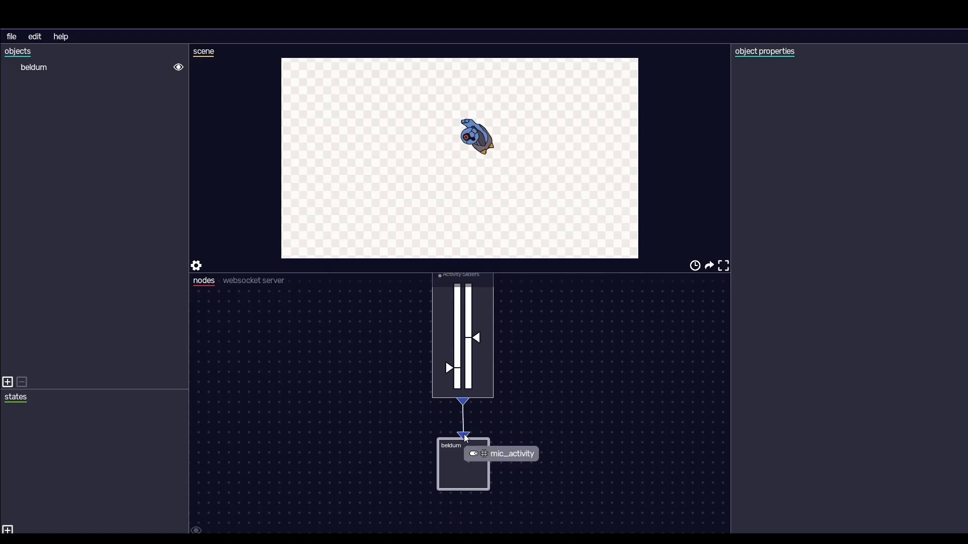
{"action": "left_click_drag", "start_coordinate": [565, 366], "coordinate": [546, 472]}
Set the Microphone node's device to Microphone (Razer Seiren V2 X)
{"action": "left_click", "coordinate": [426, 313]}
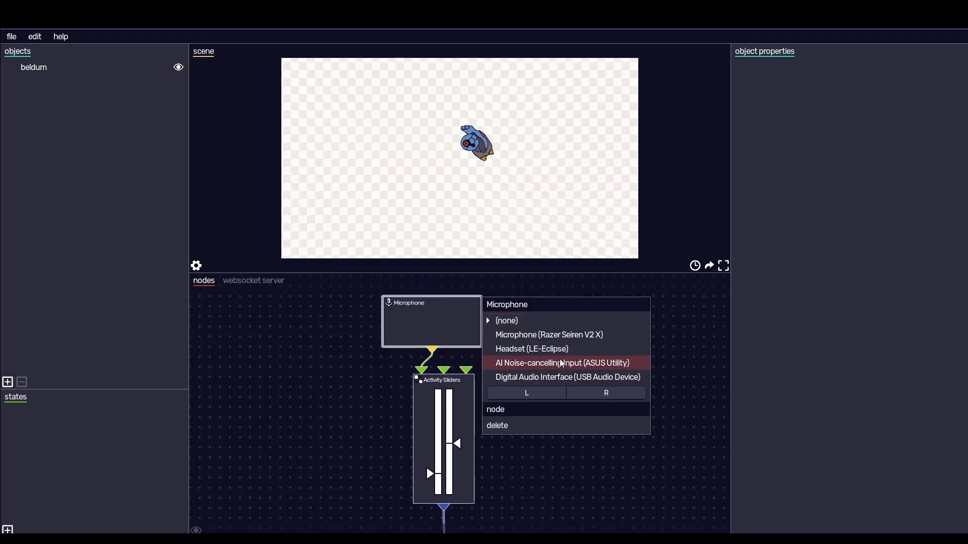
{"action": "left_click", "coordinate": [573, 335]}
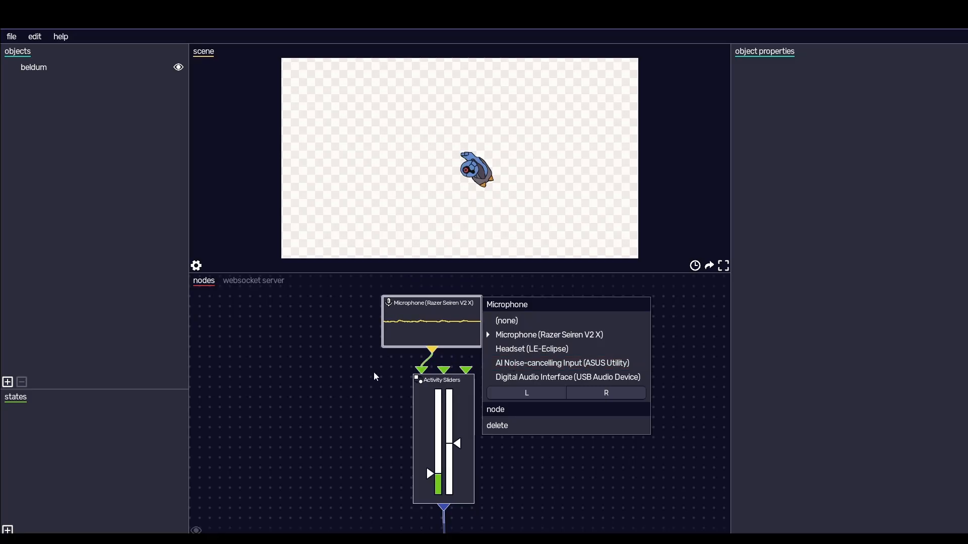
{"action": "left_click", "coordinate": [386, 373]}
Lower the Activity Sliders' microphone level threshold slightly and show the scene in full screen
{"action": "left_click_drag", "start_coordinate": [555, 389], "coordinate": [567, 334]}
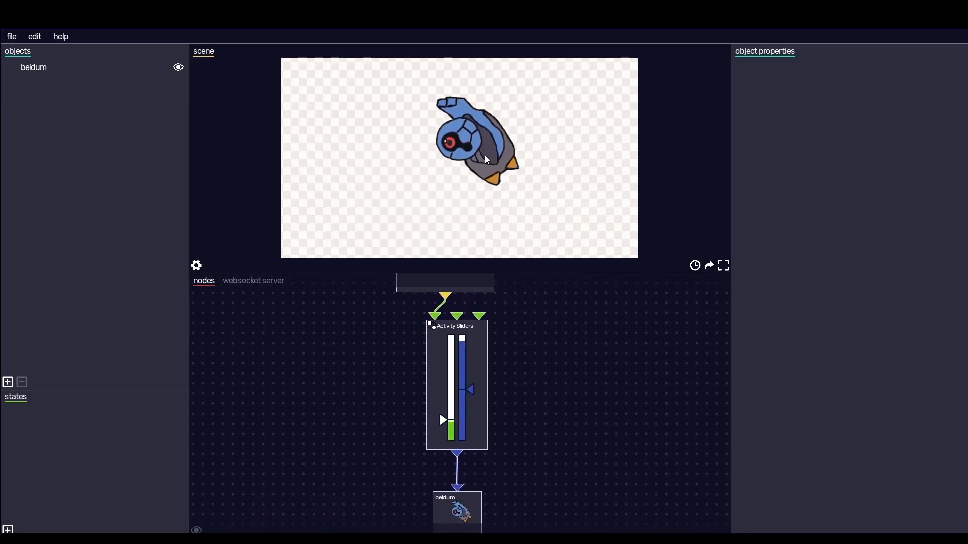
{"action": "mouse_move", "coordinate": [464, 511]}
{"action": "left_mouse_down"}
{"action": "mouse_move", "coordinate": [469, 498]}
{"action": "mouse_move", "coordinate": [464, 508]}
{"action": "left_mouse_up"}
{"action": "left_click_drag", "start_coordinate": [443, 420], "coordinate": [443, 428]}
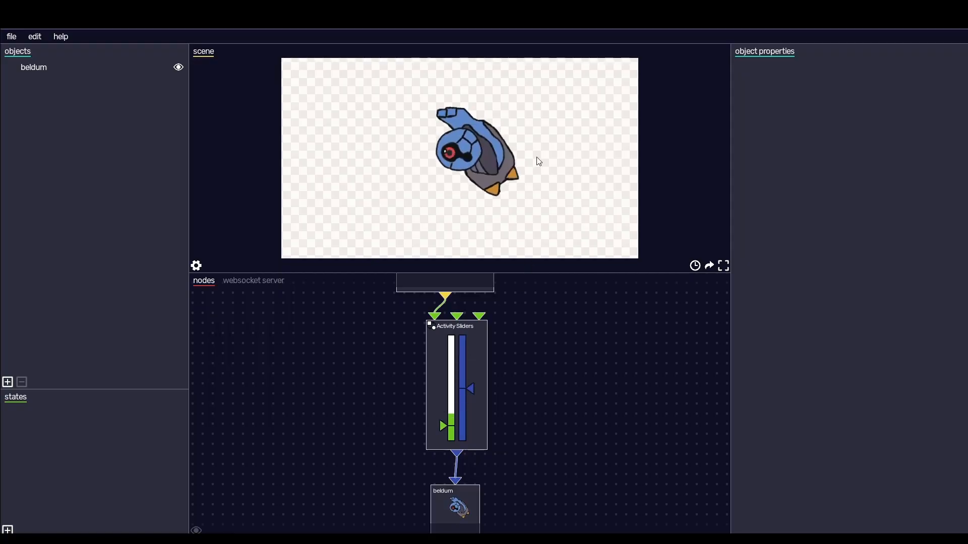
{"action": "left_click", "coordinate": [724, 265]}
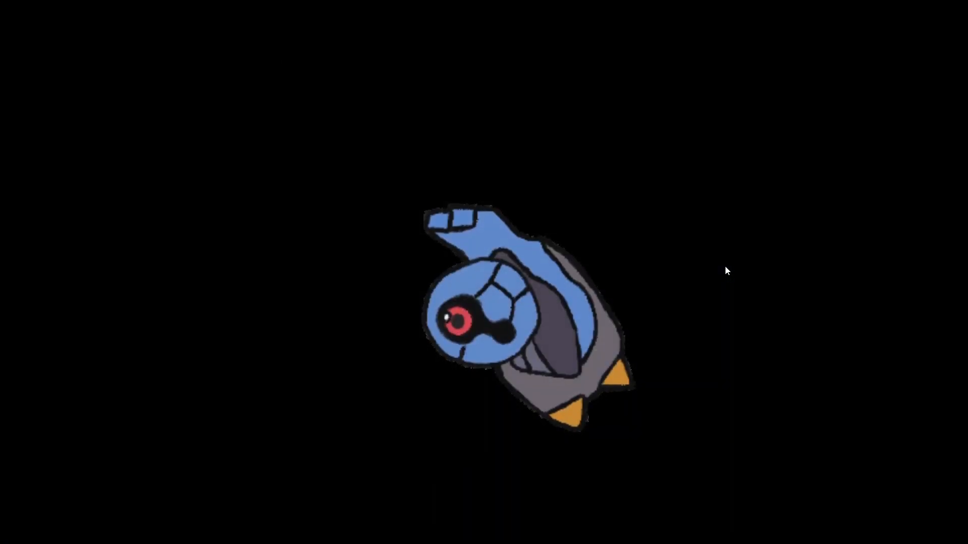